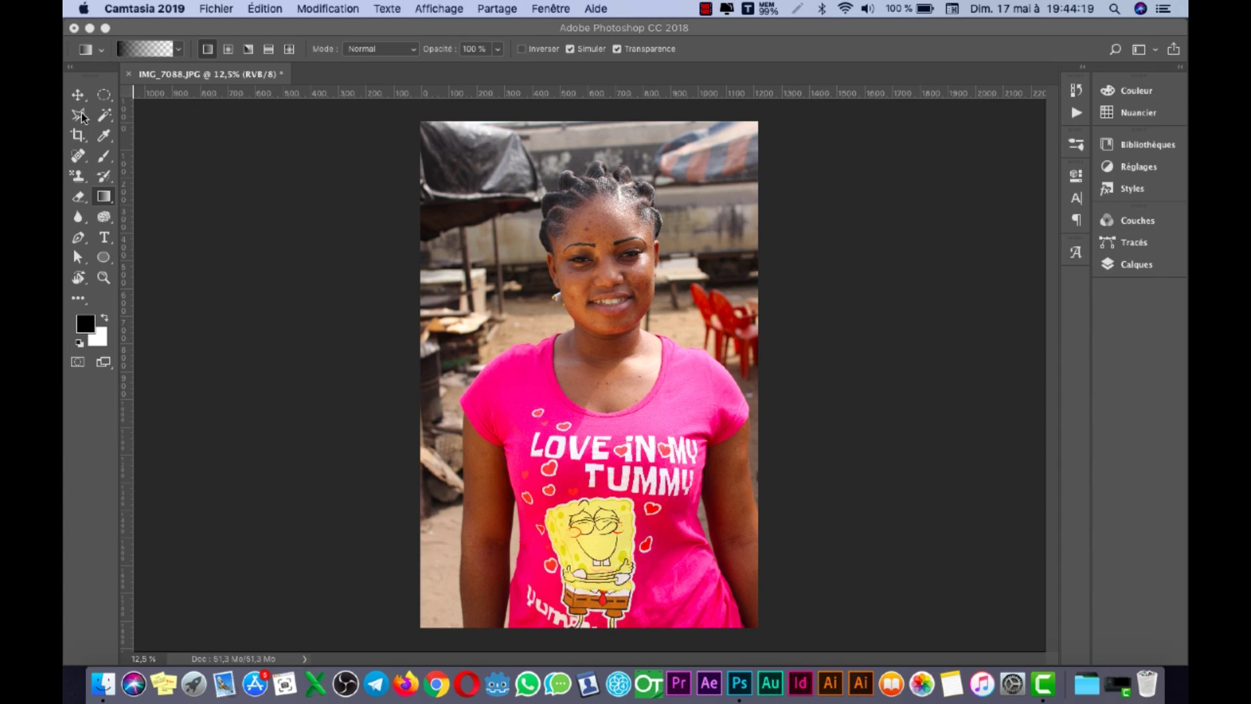
Step: Crop the portrait tighter around the woman's head and upper body, trimming both sides, the top and the lower shirt area
click(105, 97)
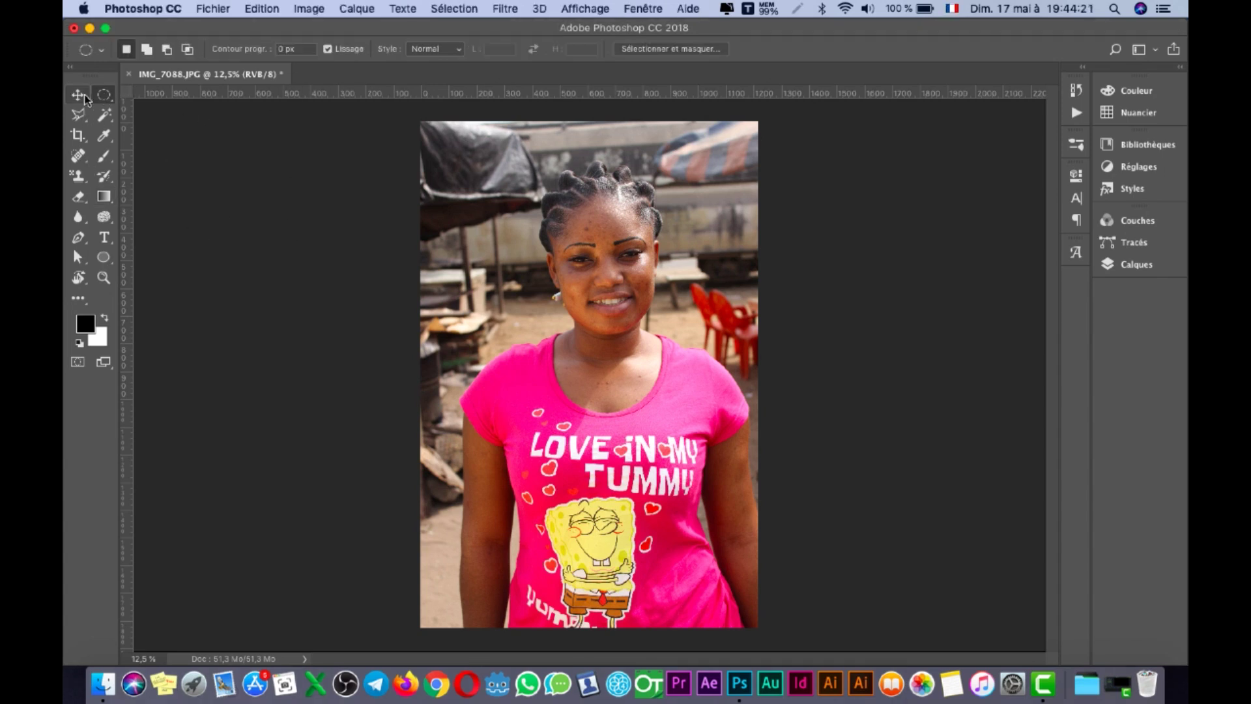
click(79, 96)
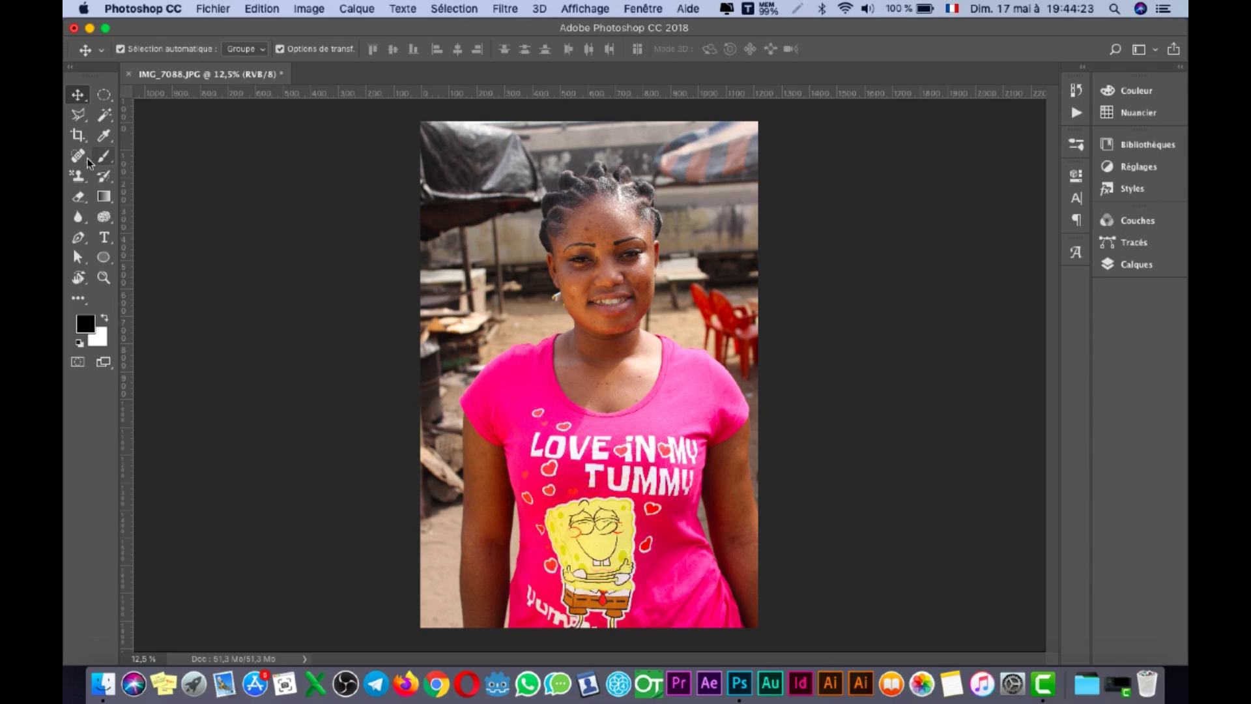
click(104, 136)
click(77, 135)
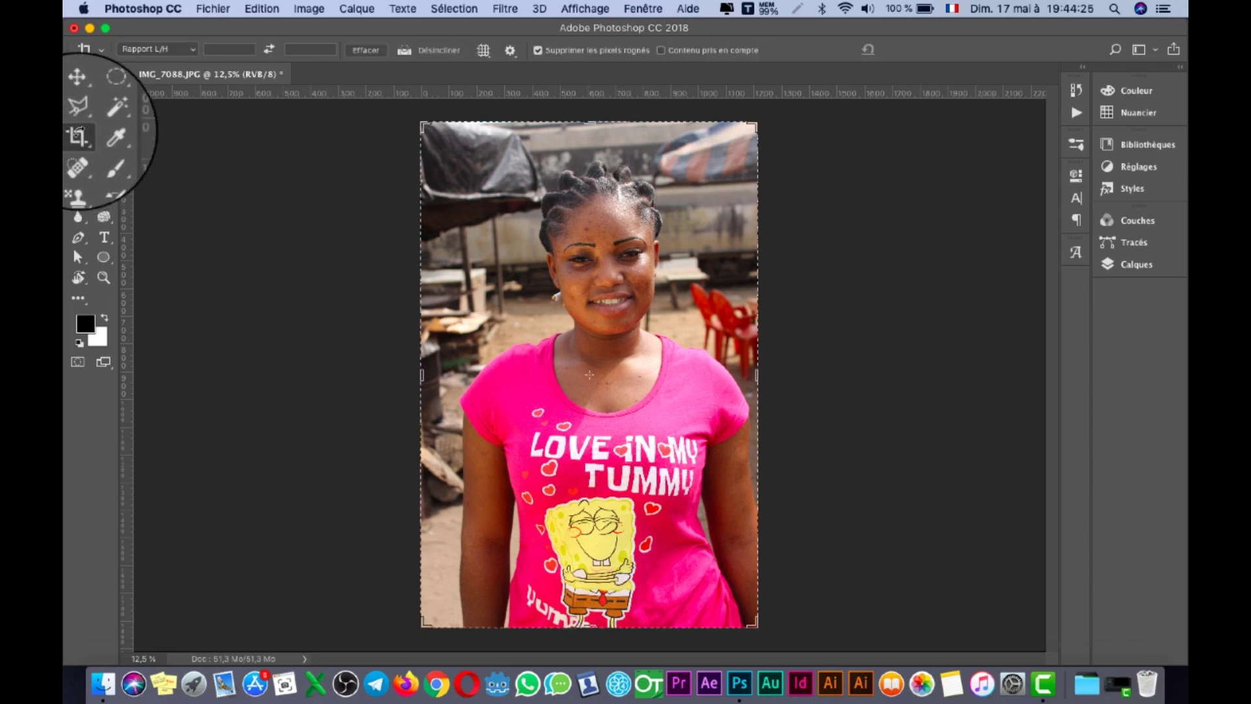
drag(425, 124, 448, 142)
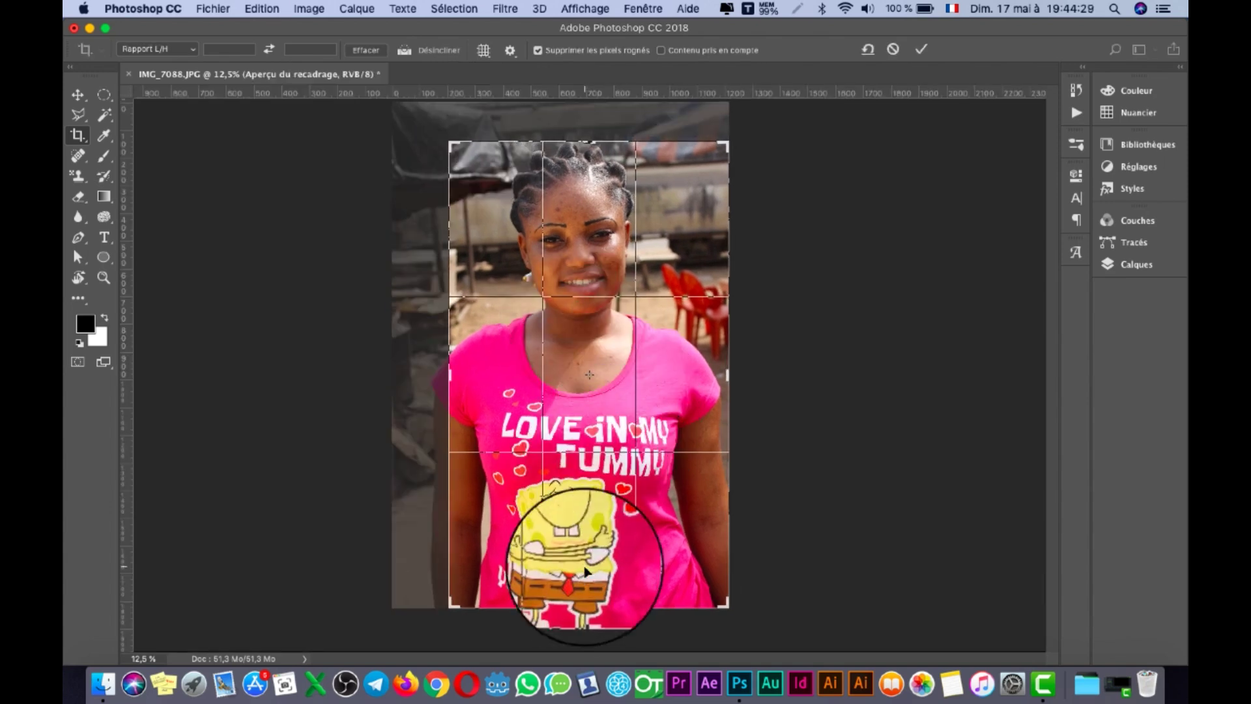
drag(589, 608, 579, 549)
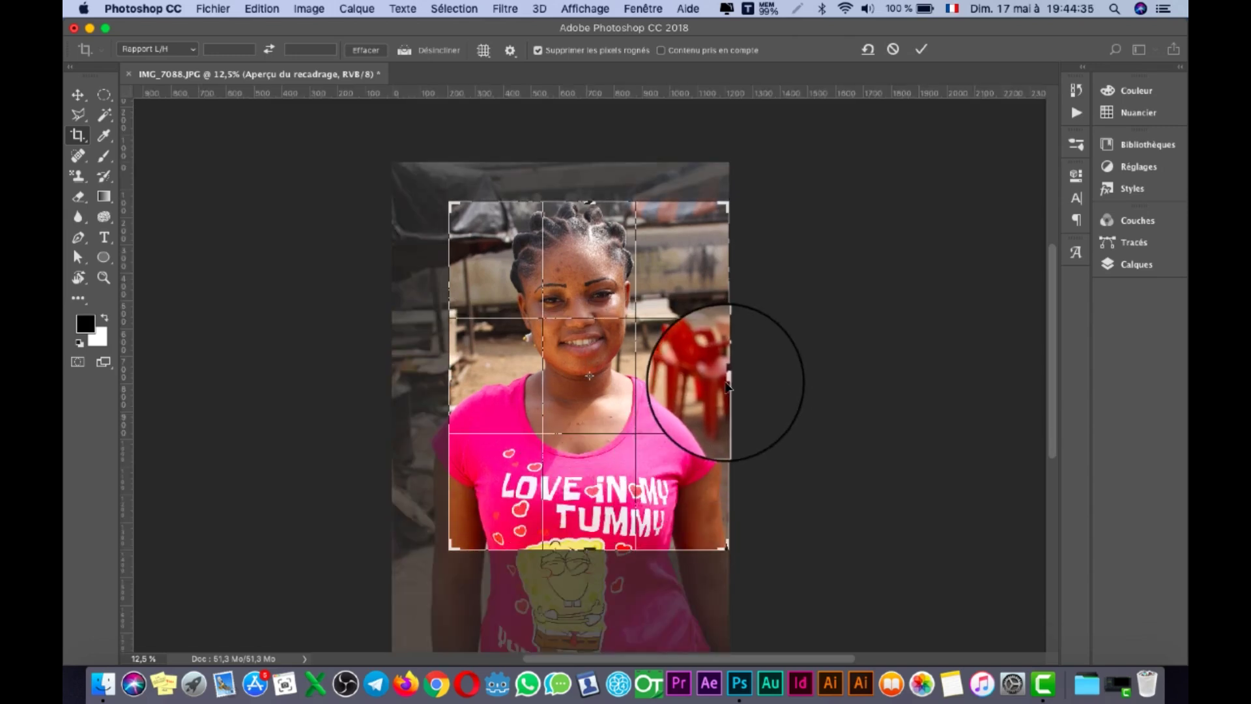
drag(728, 382, 707, 376)
drag(593, 203, 594, 199)
key(Return)
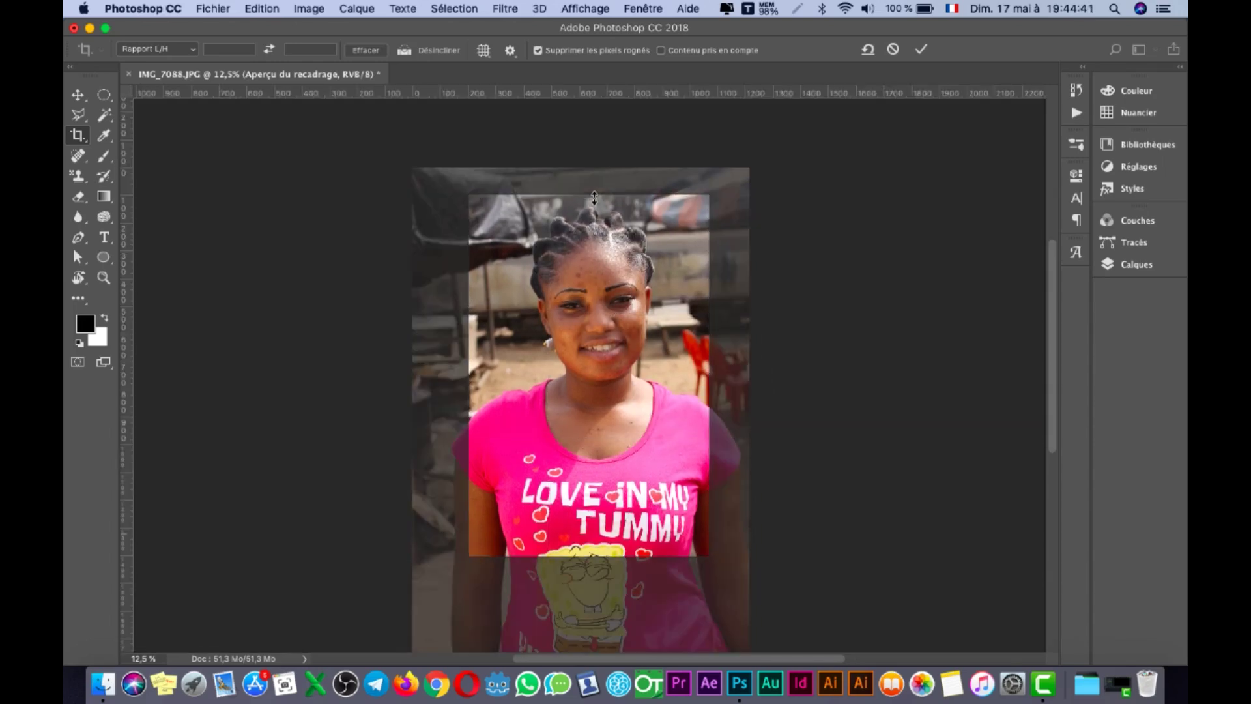
Step: Straighten the cropped portrait by rotating it about 1.2° and apply the crop
key(super+0)
scroll(600, 378, up, 3)
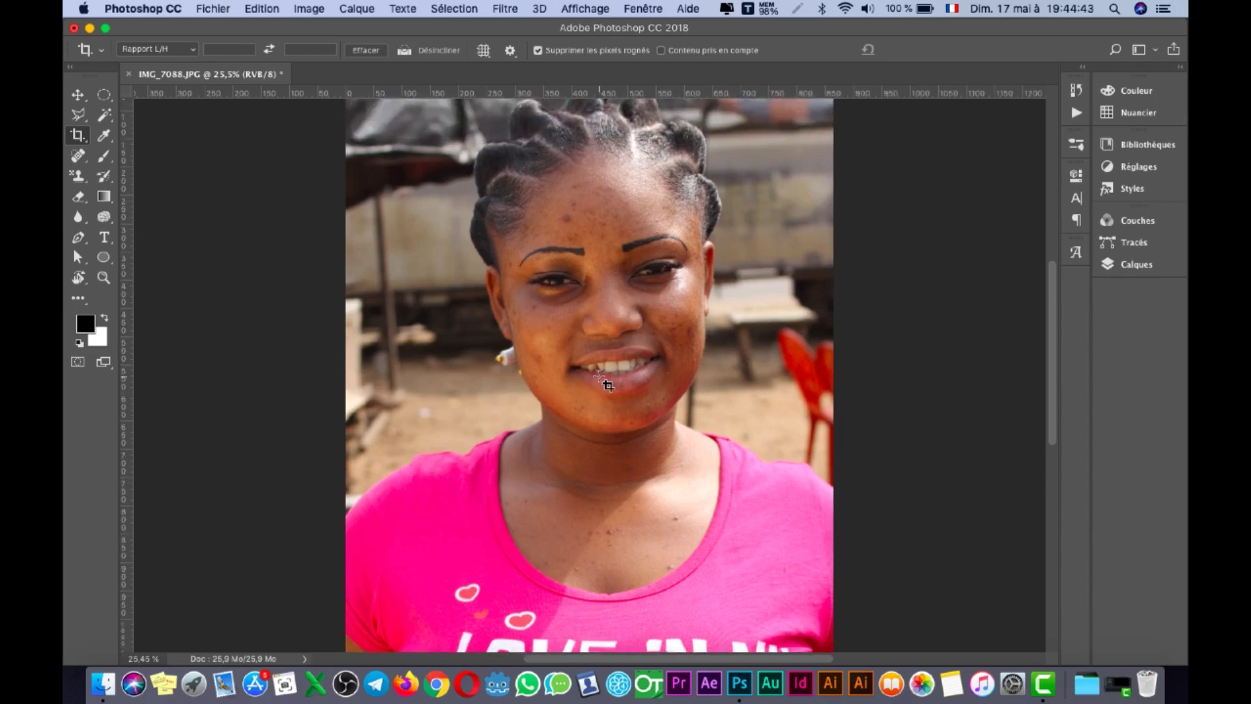
scroll(586, 384, down, 5)
key(super+0)
click(571, 396)
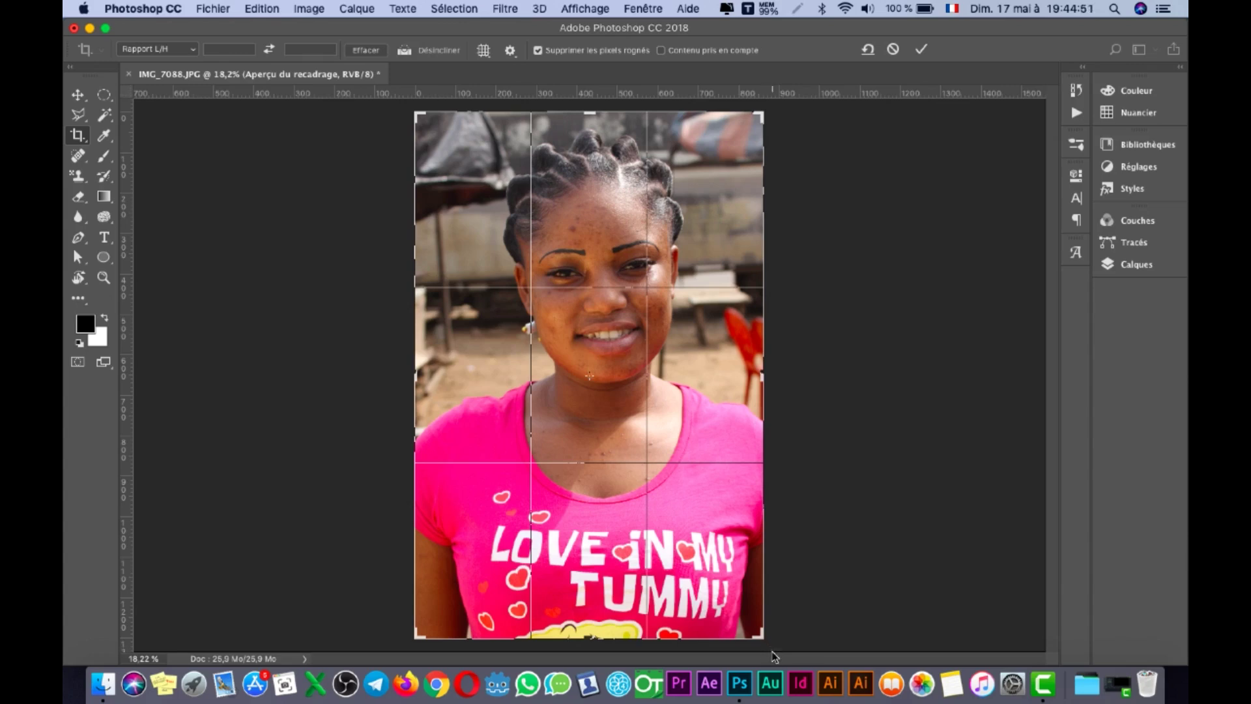
drag(771, 650, 768, 652)
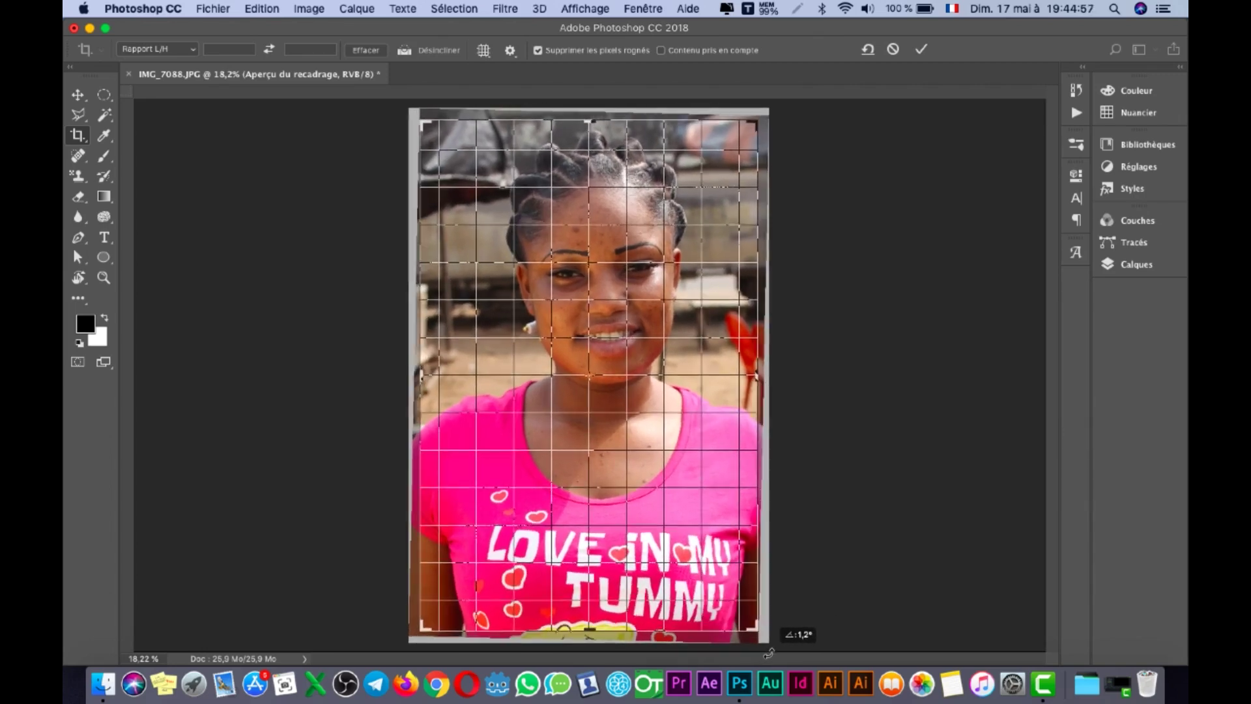
key(Return)
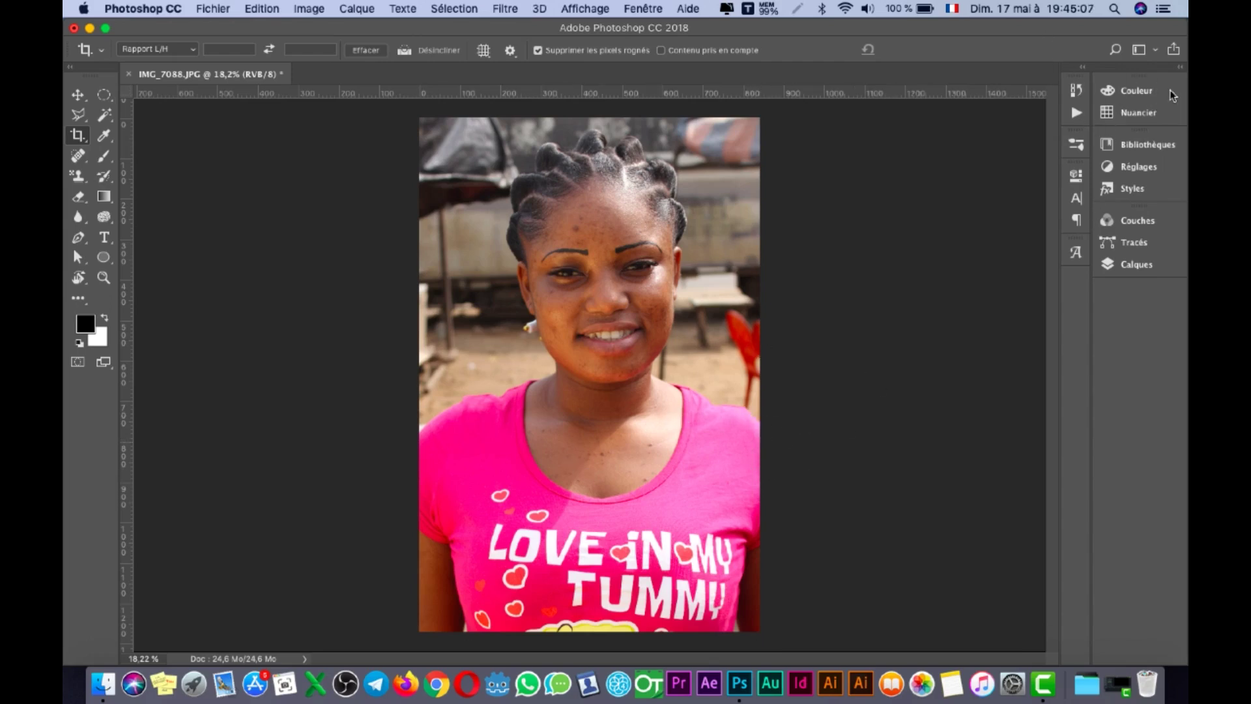
Step: Expand the collapsed panels and duplicate the background layer (Arrière-plan) with the Move tool active
click(1180, 68)
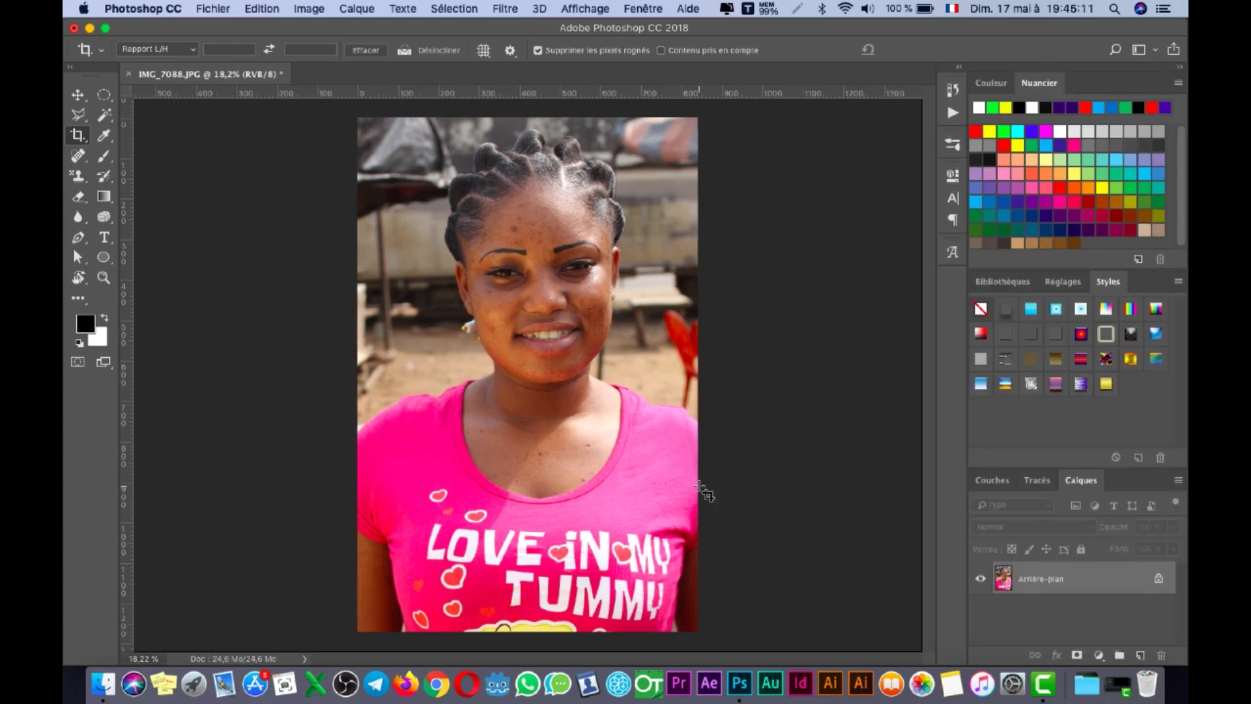
key(v)
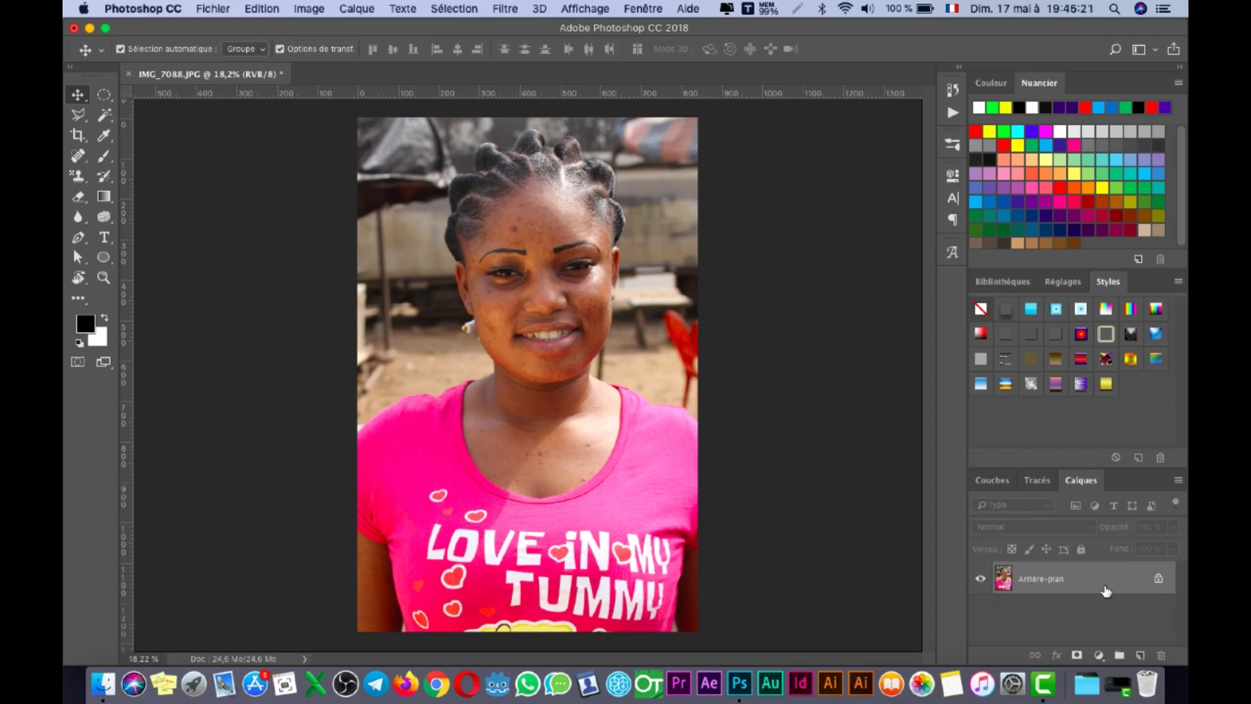
drag(1114, 581, 1140, 655)
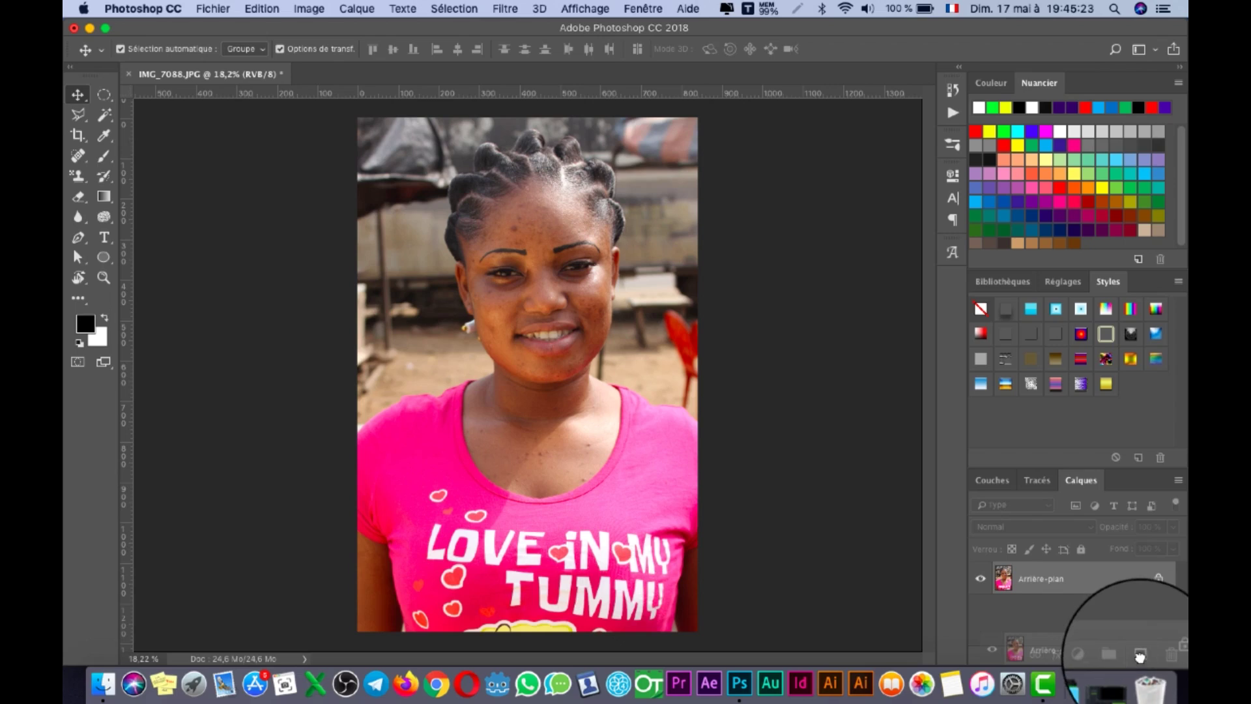
Step: Examine the skin blemishes on the forehead, cheeks, chin and neck at close range
scroll(534, 303, up, 4)
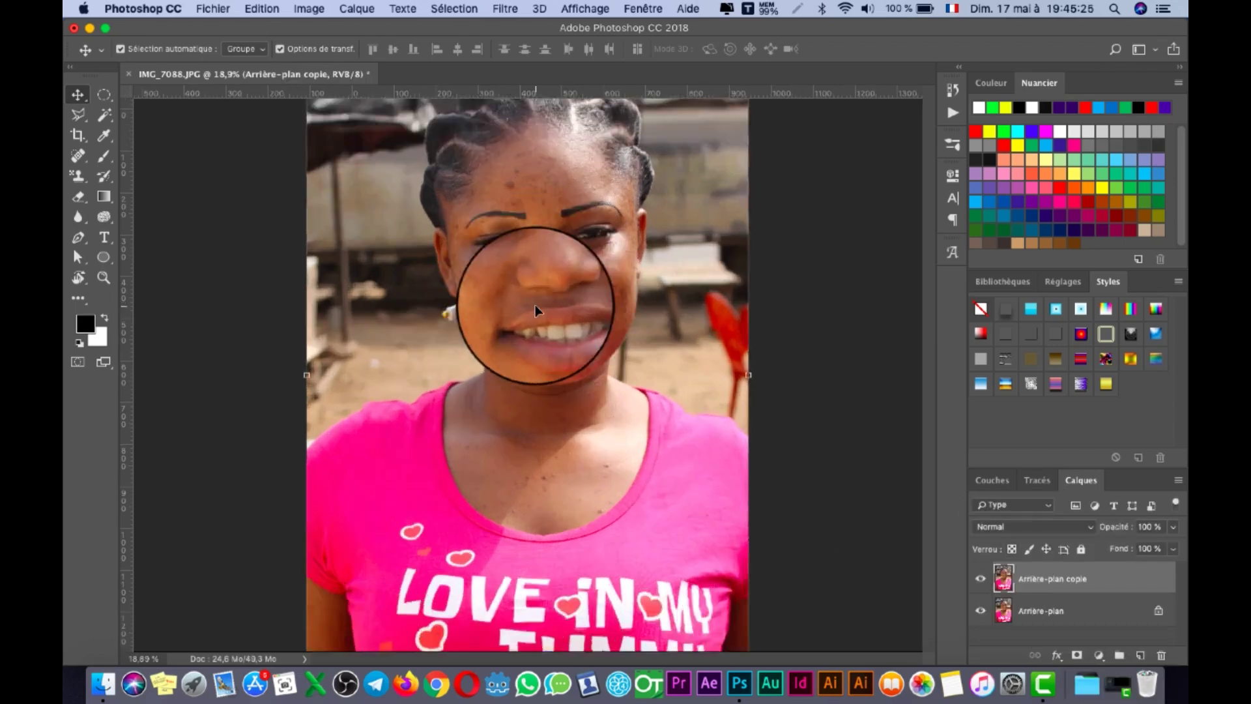
scroll(534, 303, up, 3)
scroll(628, 252, up, 3)
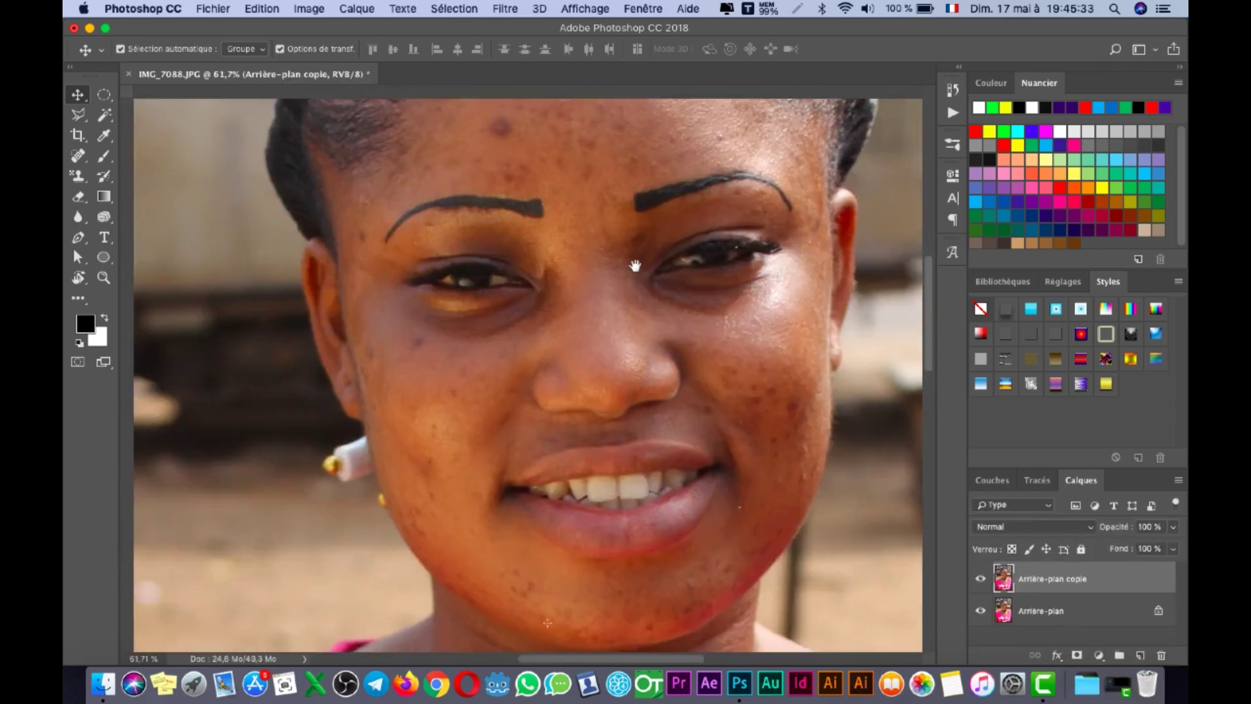
drag(637, 260, 593, 315)
scroll(592, 315, down, 5)
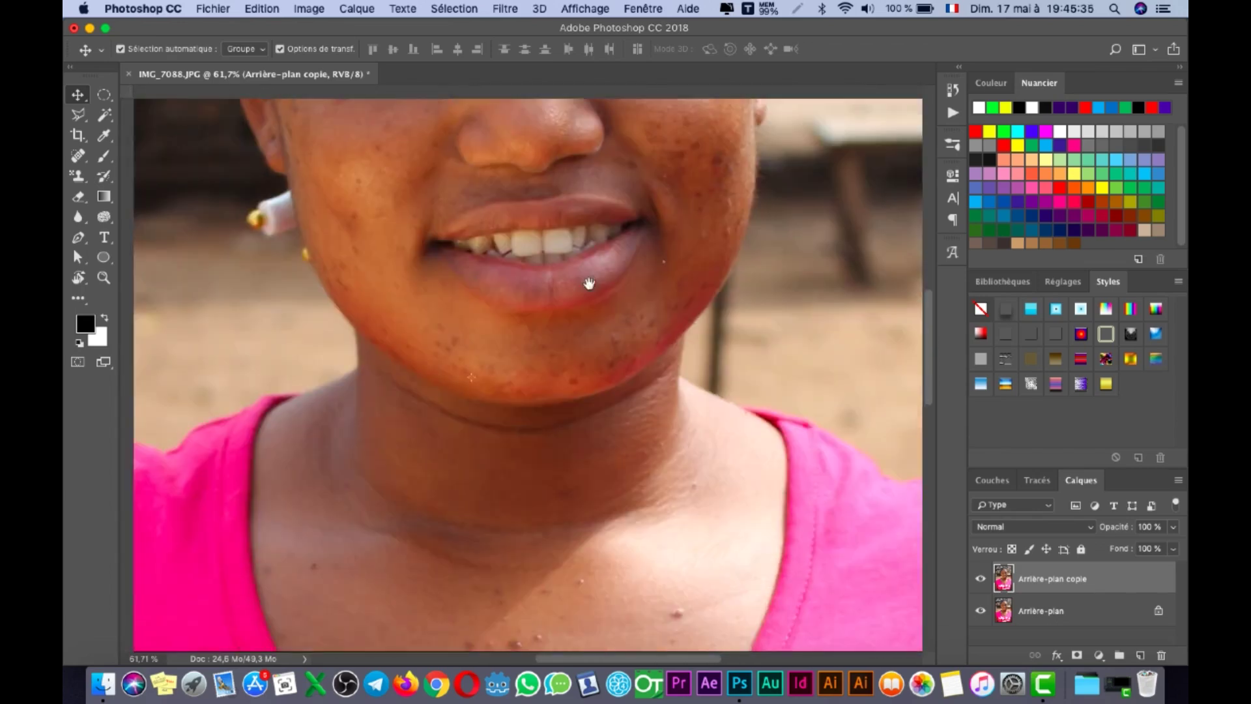
scroll(587, 475, up, 7)
scroll(553, 335, down, 6)
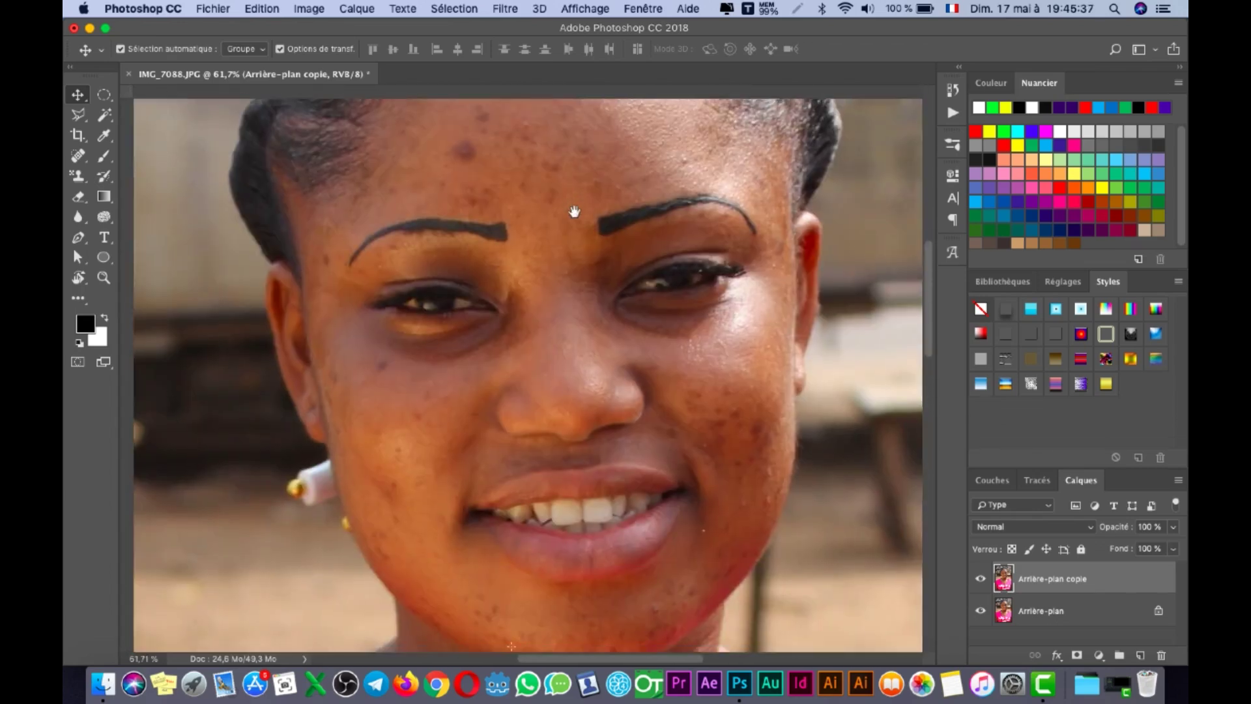
drag(568, 362, 606, 474)
key(super+r)
drag(599, 341, 600, 400)
key(super+r)
drag(639, 145, 641, 179)
scroll(631, 189, down, 2)
key(super+r)
mouse_move(588, 289)
mouse_down()
mouse_move(587, 257)
mouse_move(583, 299)
mouse_up()
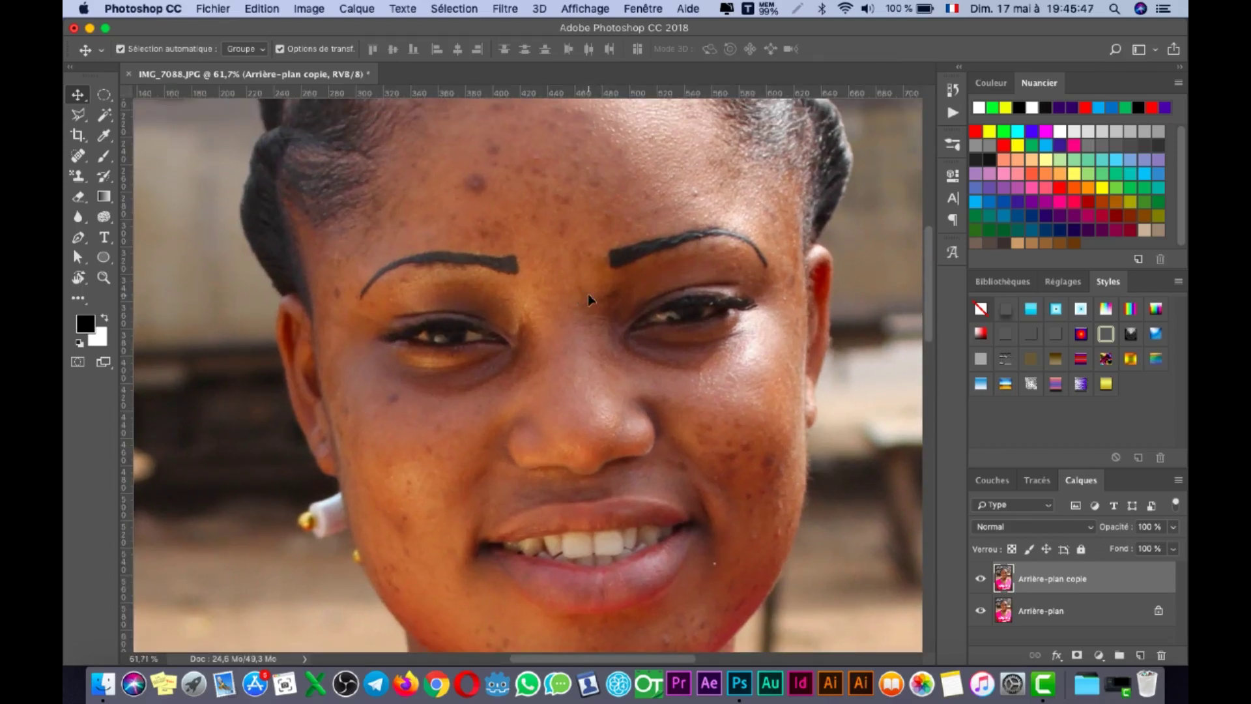
Step: Remove the large forehead blemish and dark spots on both cheeks of the layer copy with the content-aware Spot Healing Brush
click(78, 156)
click(476, 184)
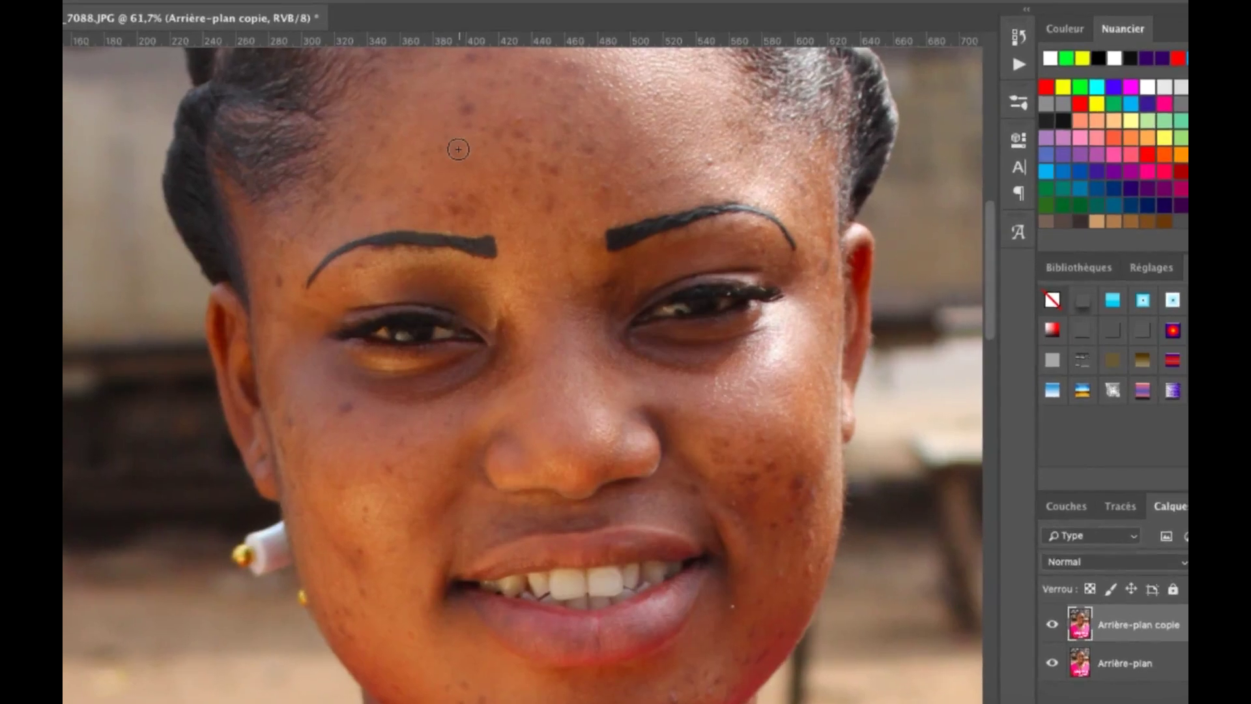
click(337, 412)
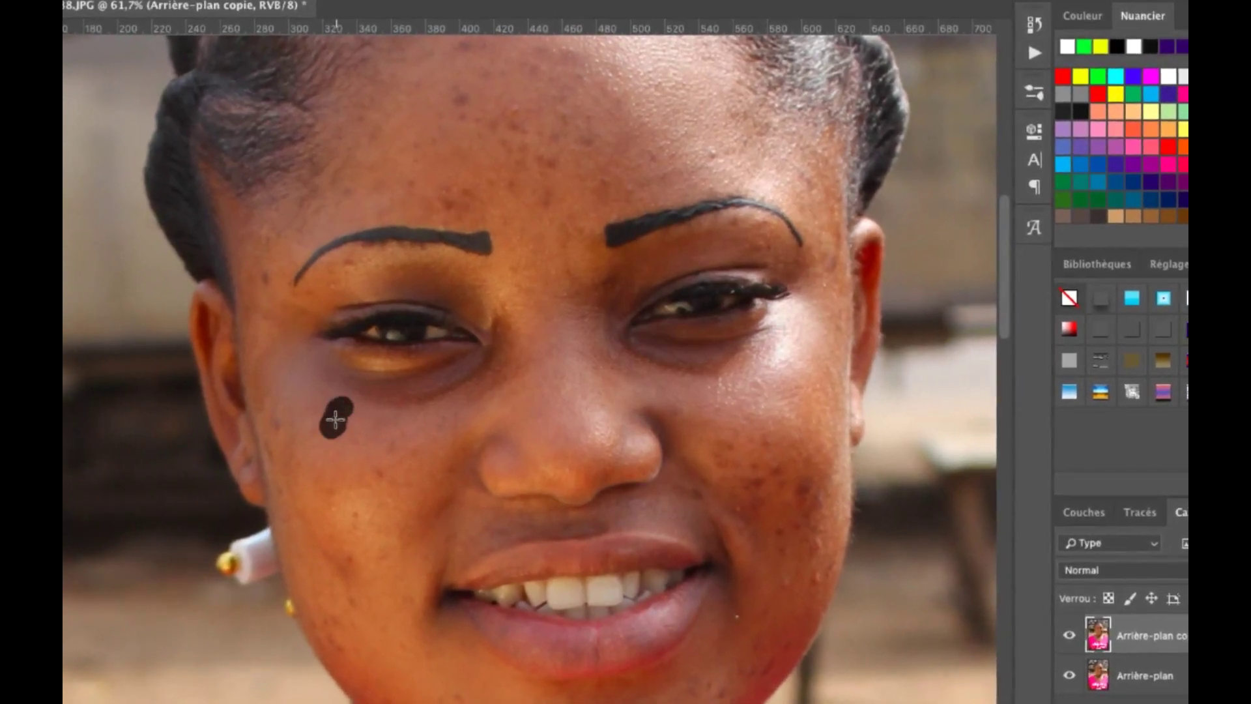
drag(278, 411, 274, 486)
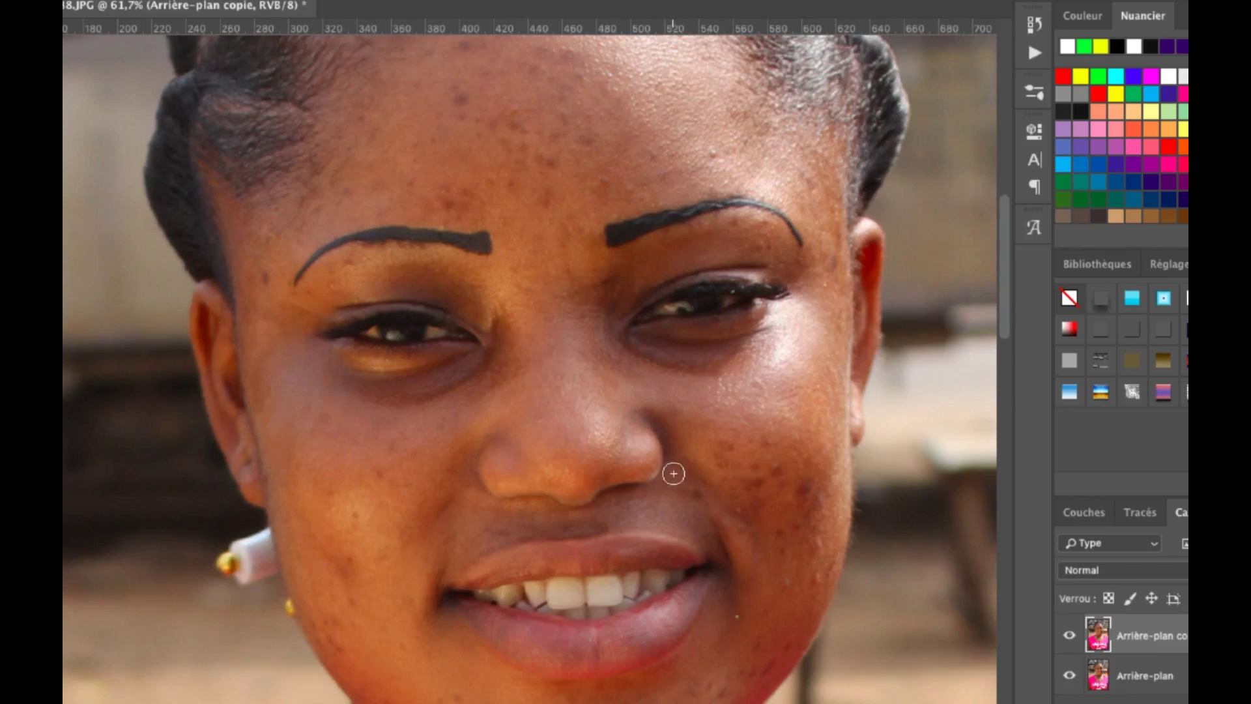
mouse_move(749, 494)
mouse_down()
mouse_move(719, 458)
mouse_move(724, 477)
mouse_move(741, 486)
mouse_move(725, 446)
mouse_up()
drag(748, 514, 723, 377)
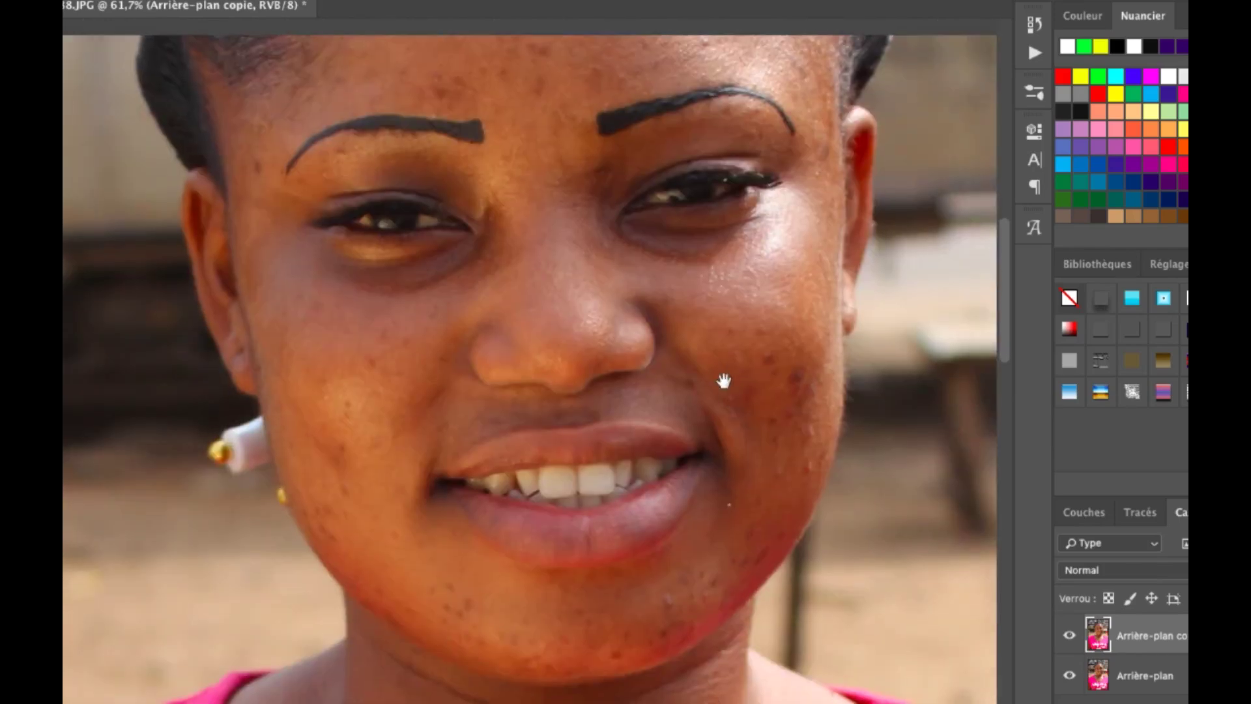
Step: Heal the blemishes on the cheek and jaw beside the earring with the Spot Healing Brush, and undo the last action
drag(373, 366, 394, 391)
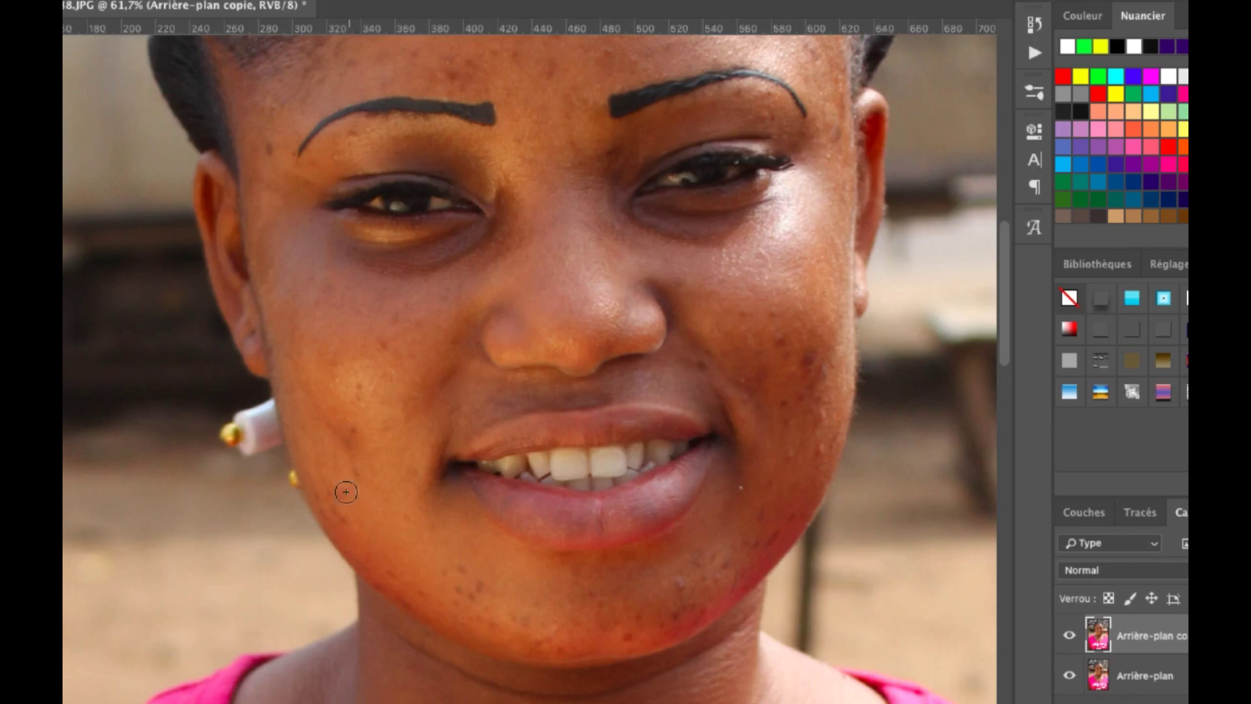
drag(348, 520, 327, 505)
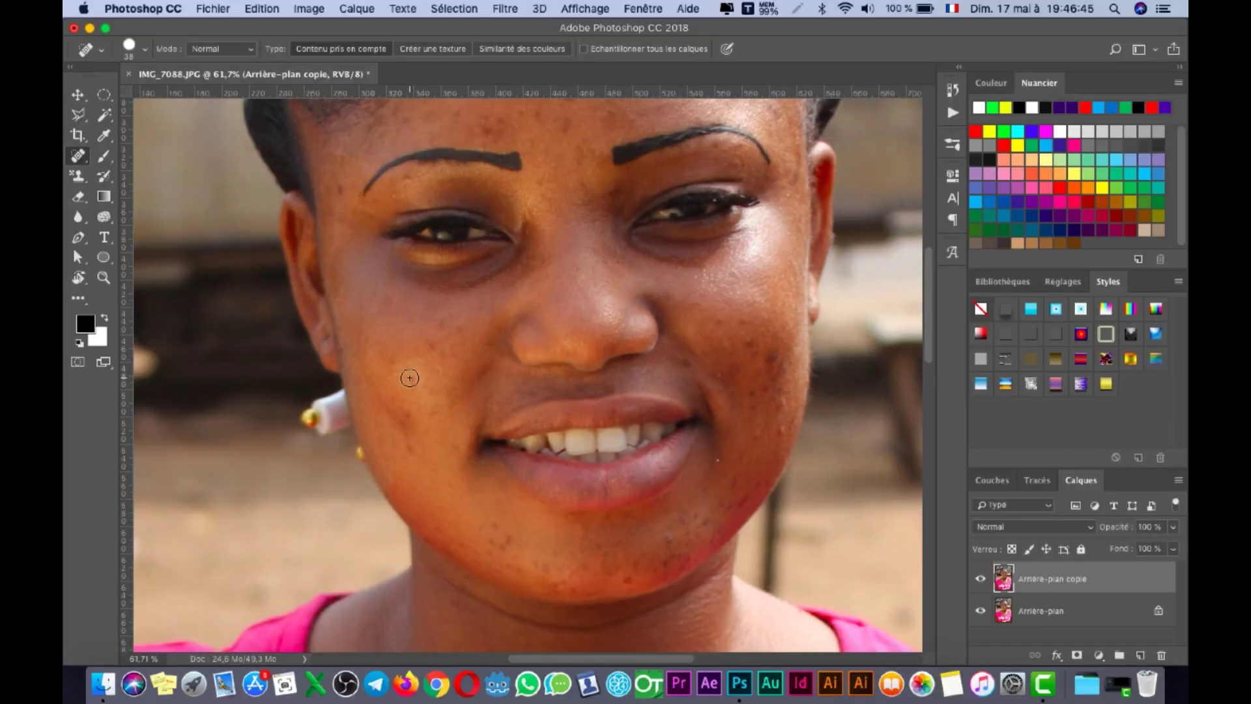
drag(409, 378, 409, 393)
click(408, 419)
key(super+w)
key(Escape)
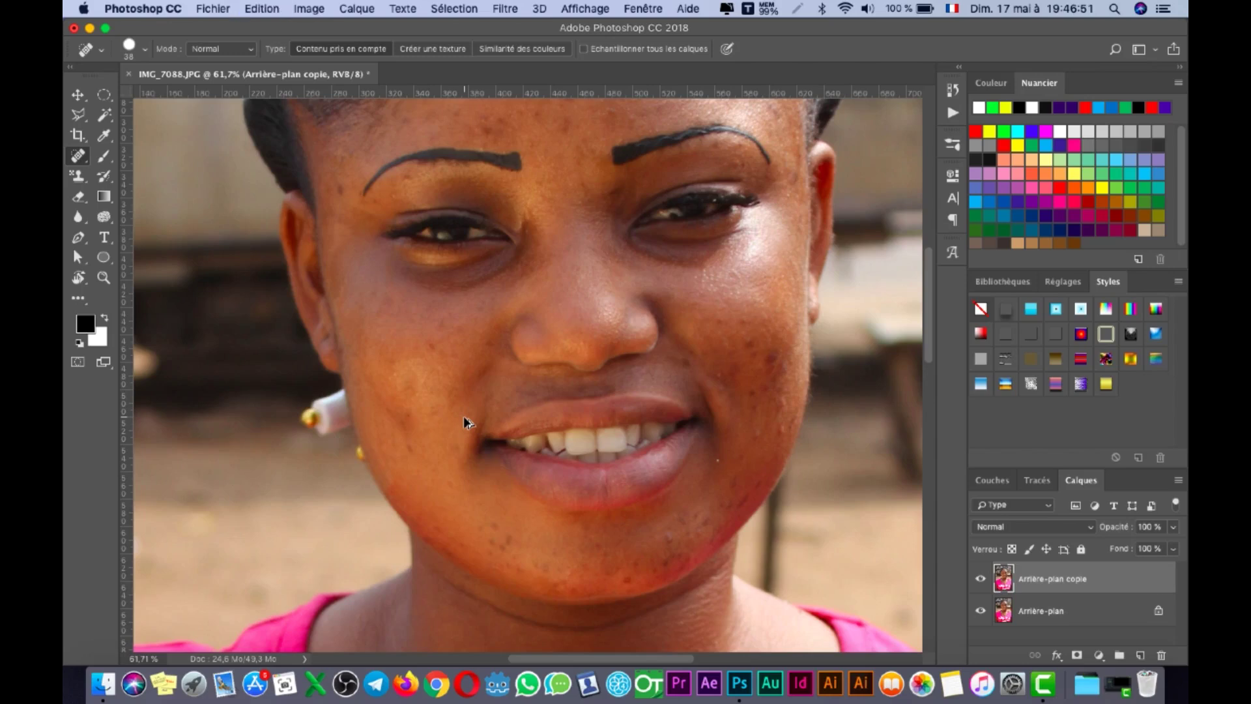
key(super+z)
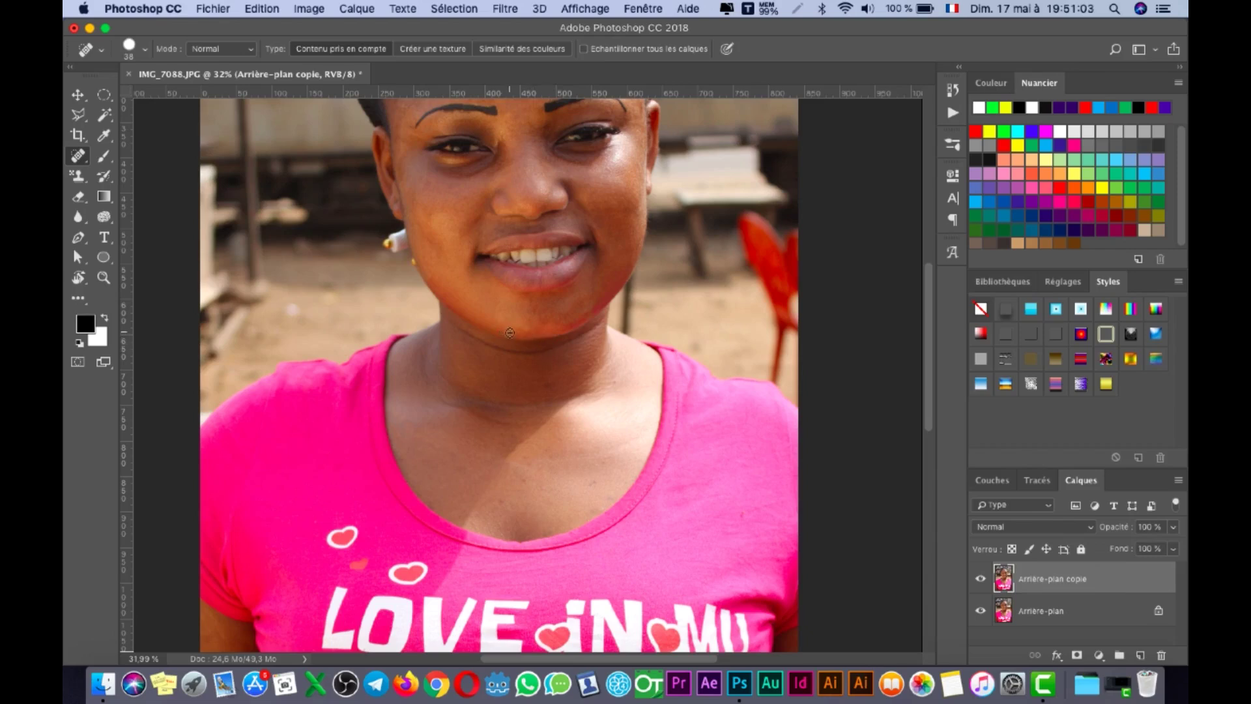
Step: Compare the retouched skin with the original by hiding the copied layer and showing it again
drag(546, 384, 525, 329)
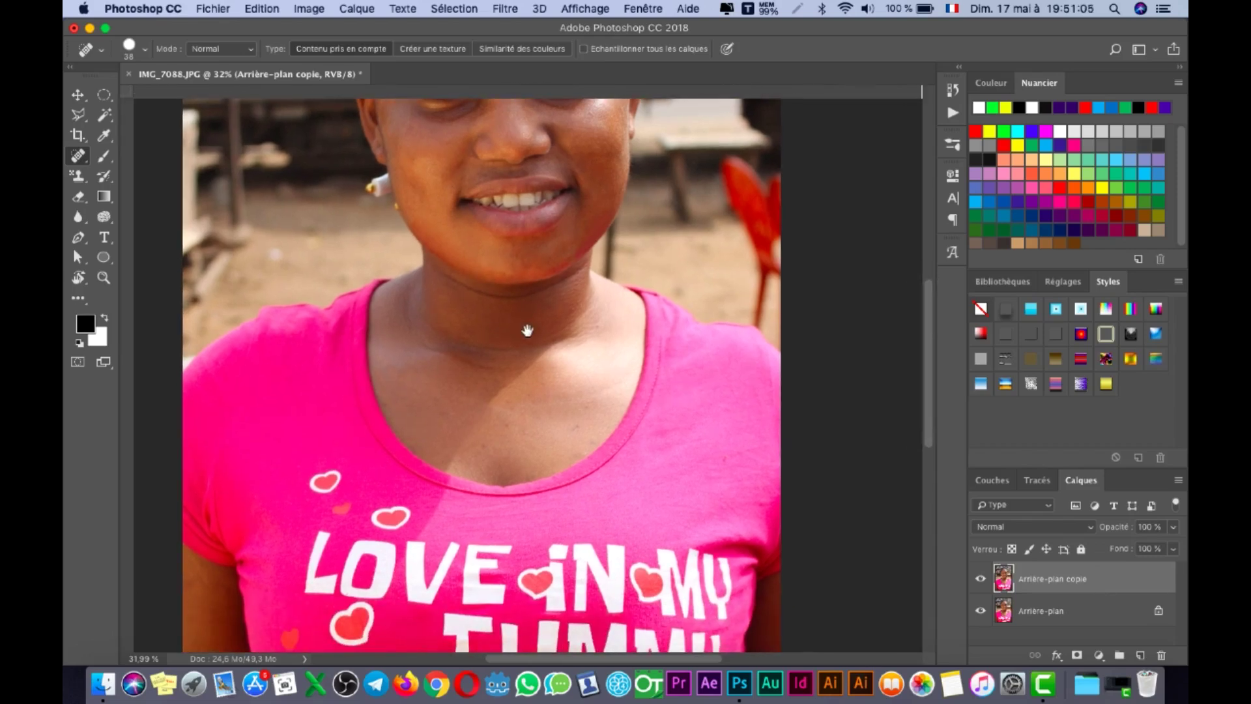
click(981, 580)
drag(562, 327, 503, 466)
click(980, 579)
key(ctrl+r)
key(ctrl+minus)
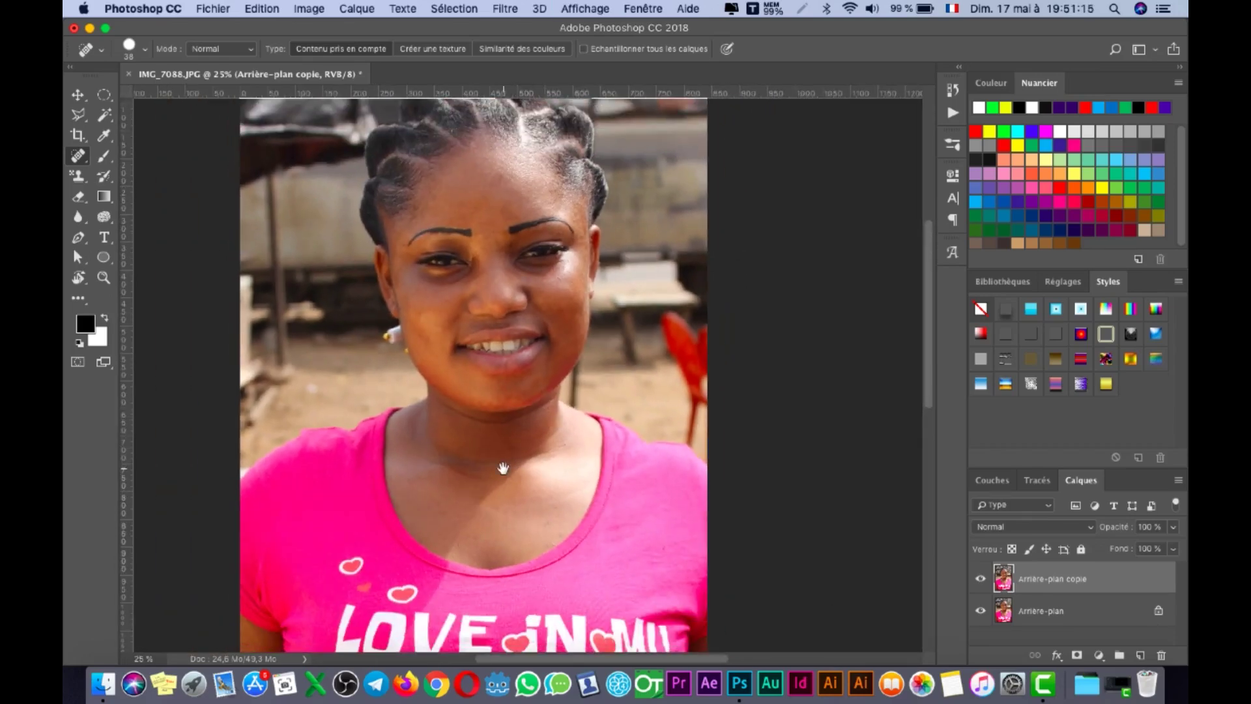
Step: Heal the remaining skin marks between the eyebrow and the bridge of the nose with the Spot Healing Brush
scroll(502, 467, up, 2)
scroll(473, 203, up, 4)
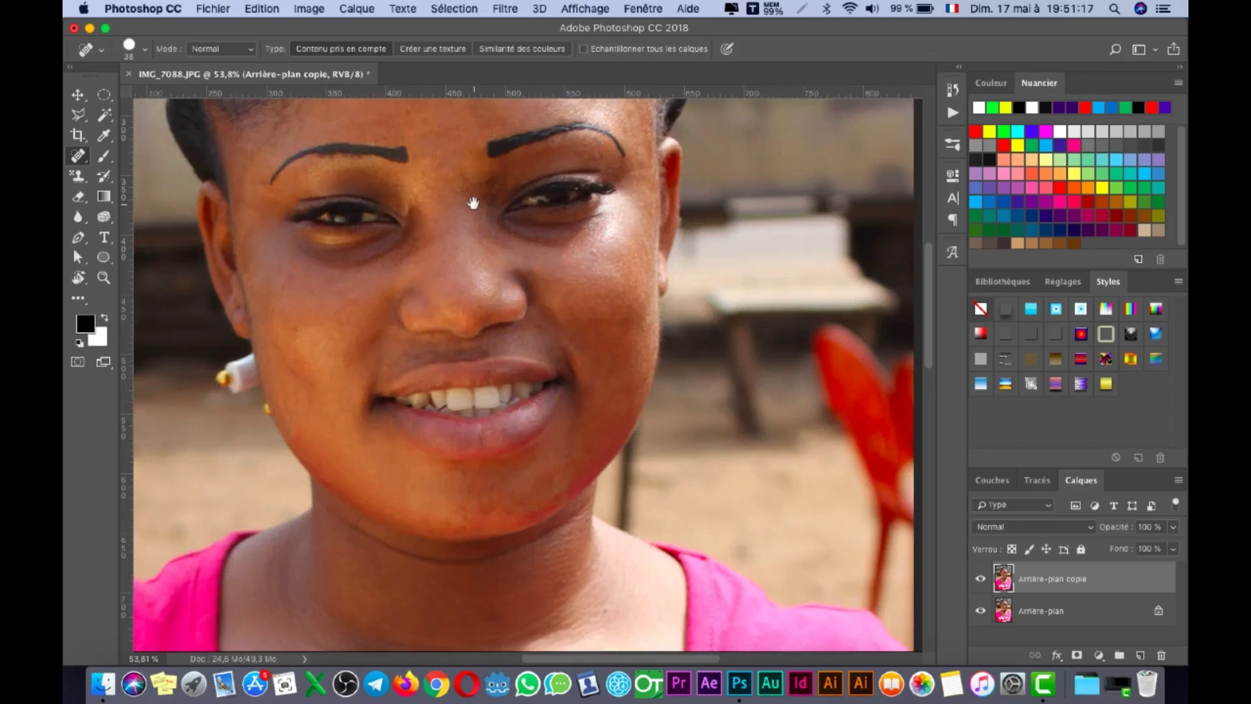
scroll(473, 203, up, 4)
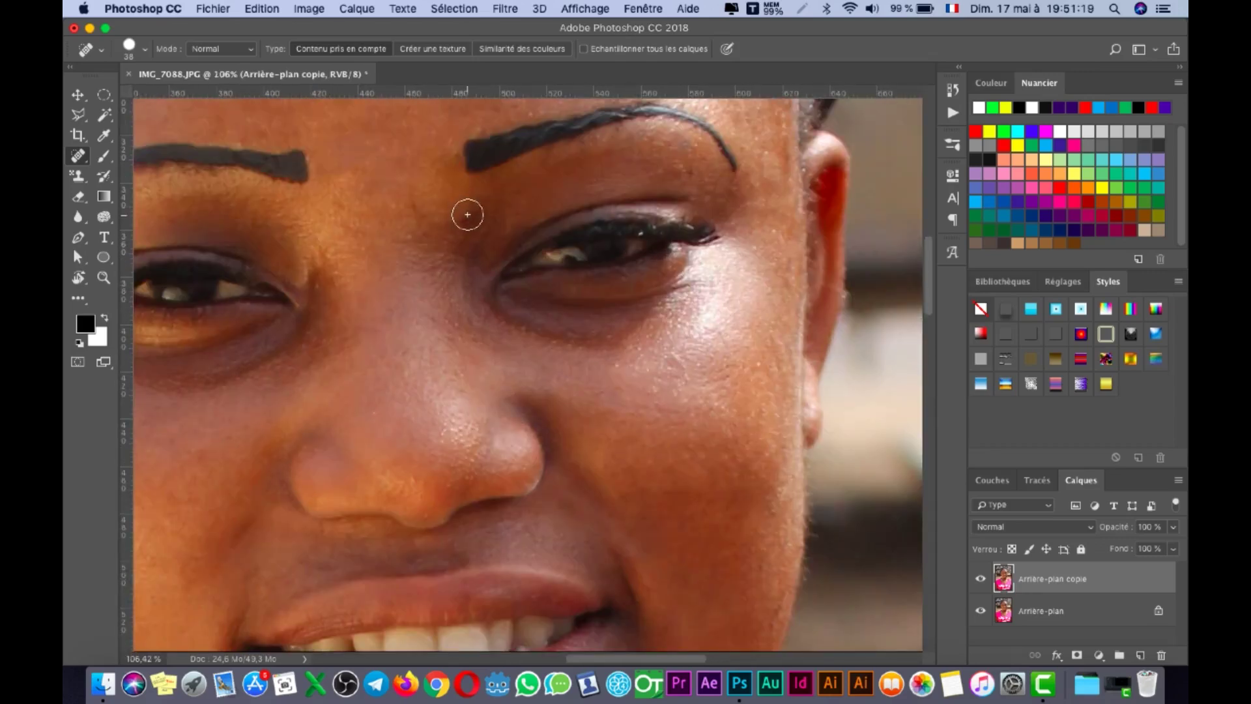
mouse_move(466, 215)
mouse_down()
mouse_move(420, 214)
mouse_move(468, 271)
mouse_move(441, 286)
mouse_move(458, 249)
mouse_move(455, 296)
mouse_up()
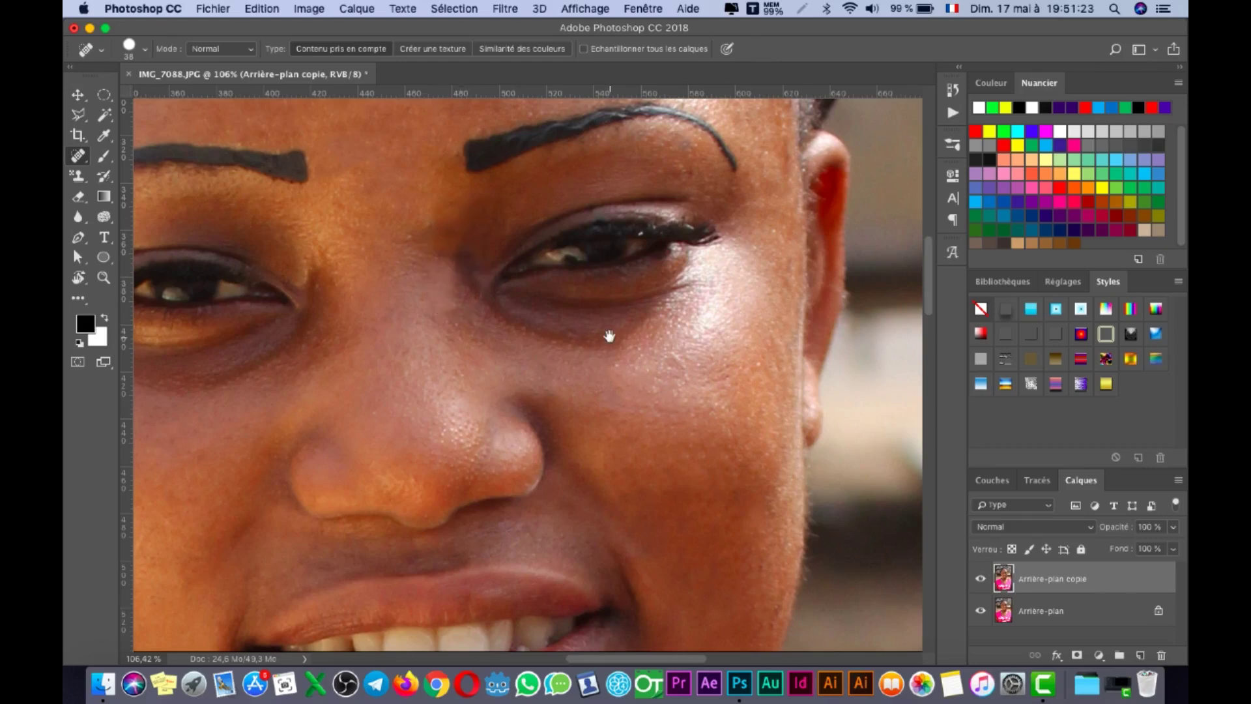
drag(609, 335, 725, 365)
mouse_move(591, 292)
mouse_down()
mouse_move(566, 280)
mouse_move(562, 293)
mouse_up()
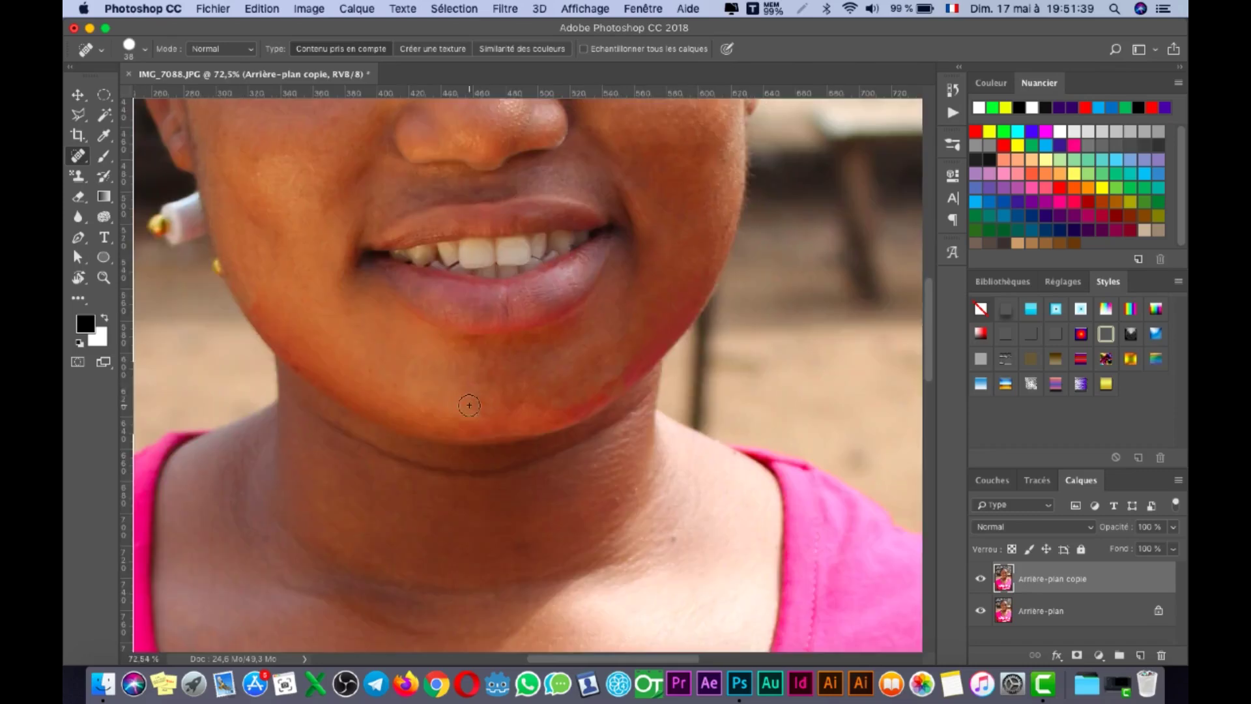
Step: Enlarge the layer list by making its panel group taller and the whole panel column wider
key(super+minus)
key(super+minus)
key(super+minus)
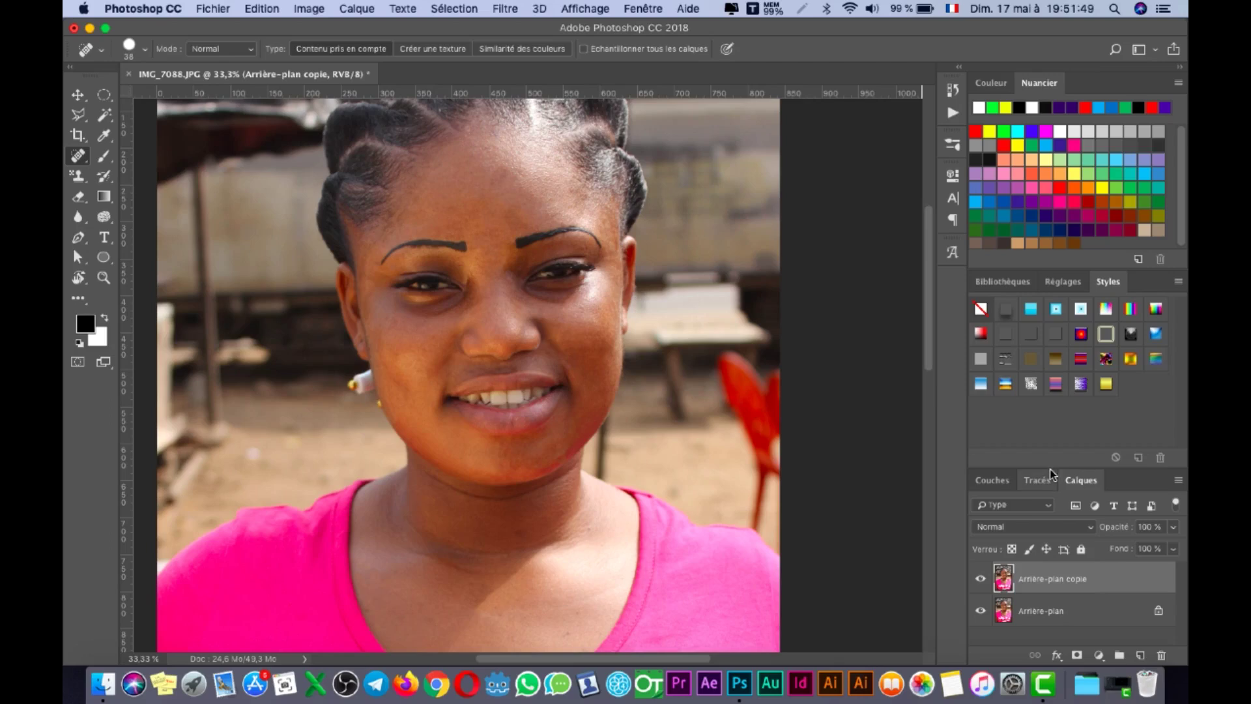
drag(1049, 468, 1054, 164)
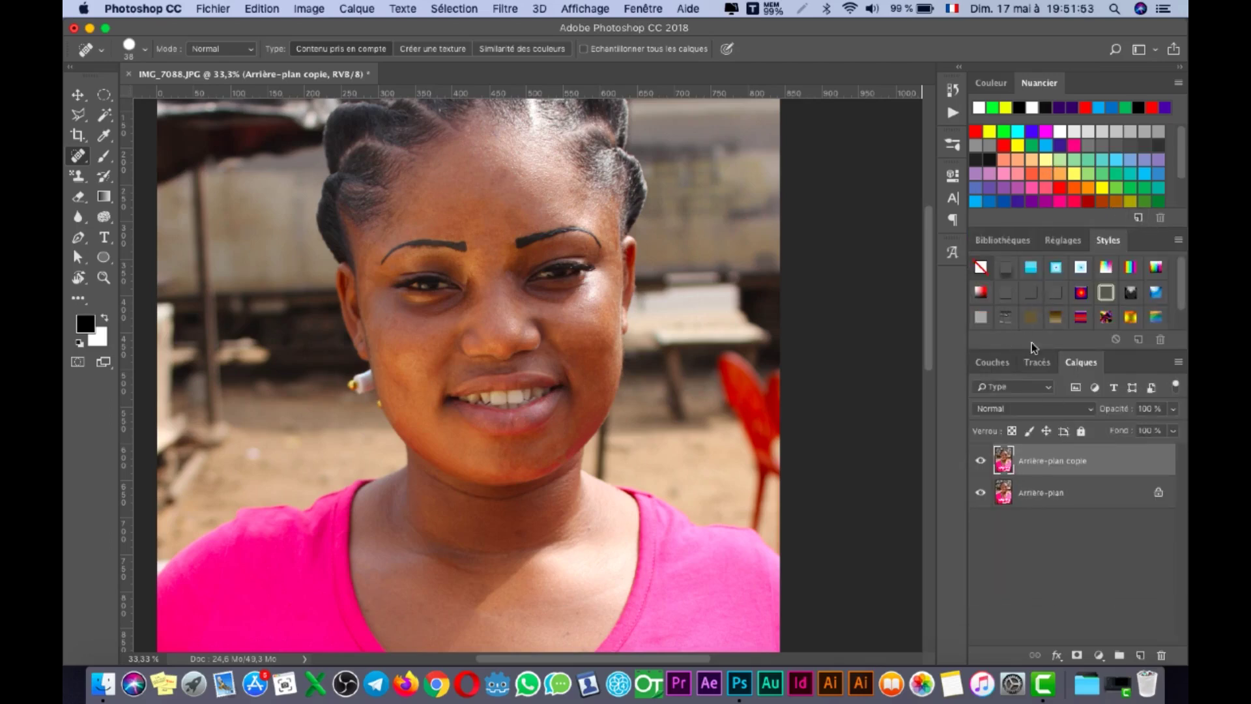
drag(966, 355, 881, 355)
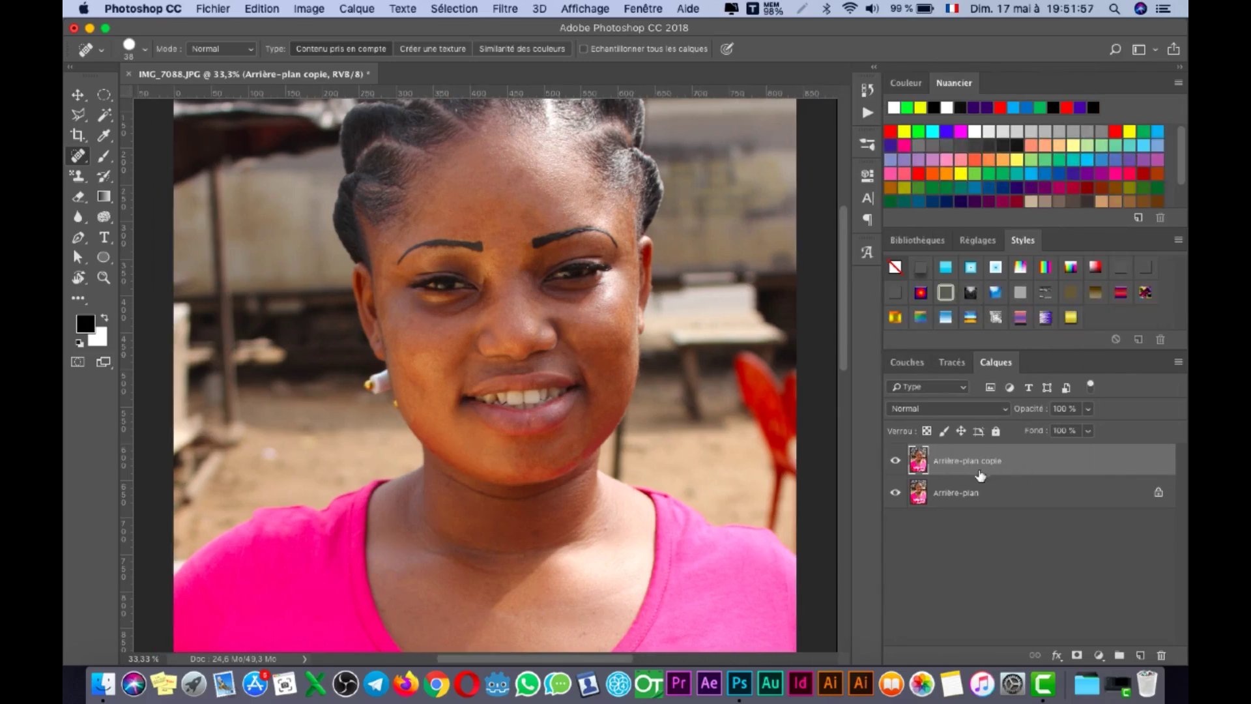
Step: Duplicate the healed layer copy and set the new layer's blend mode to Lumière vive
drag(1042, 465, 1139, 653)
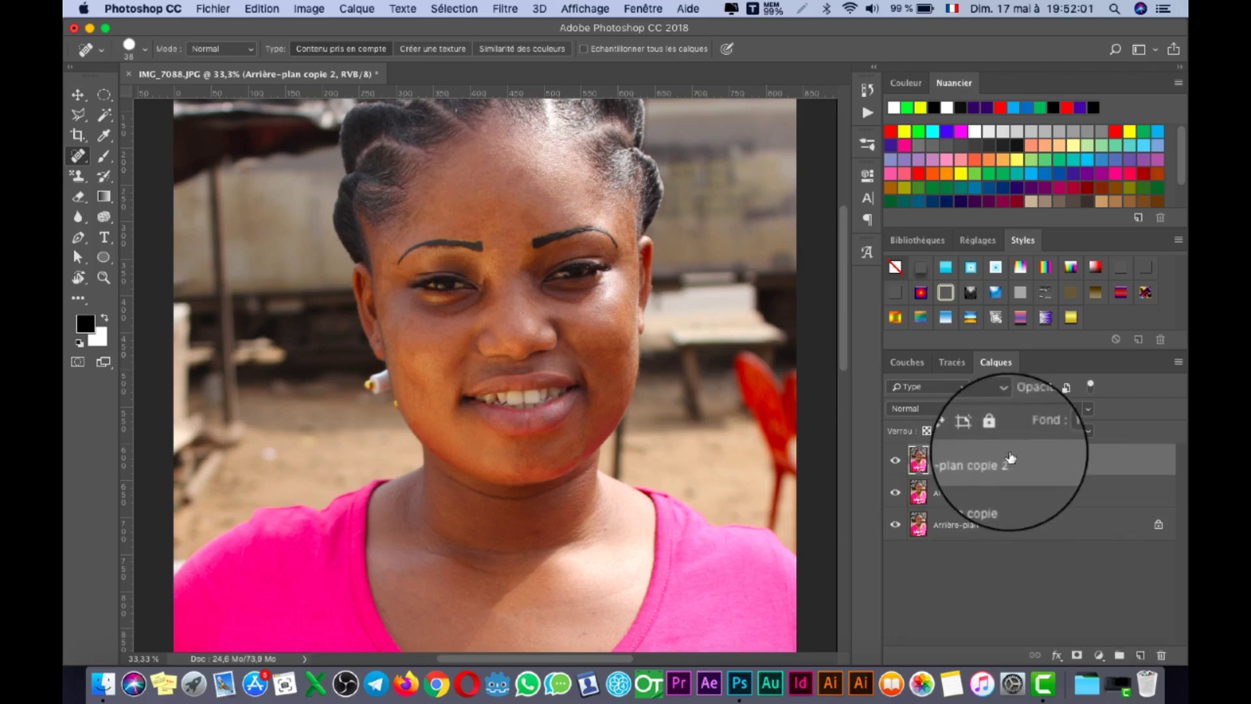
click(969, 409)
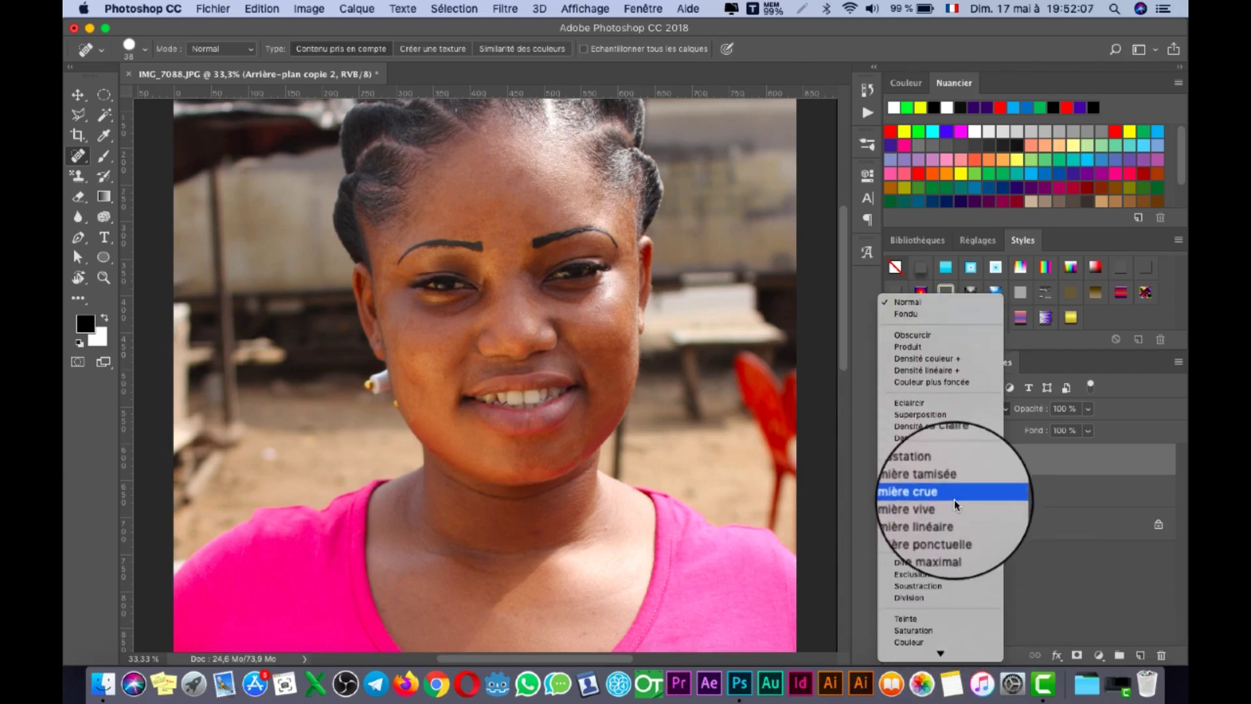
click(952, 497)
click(947, 407)
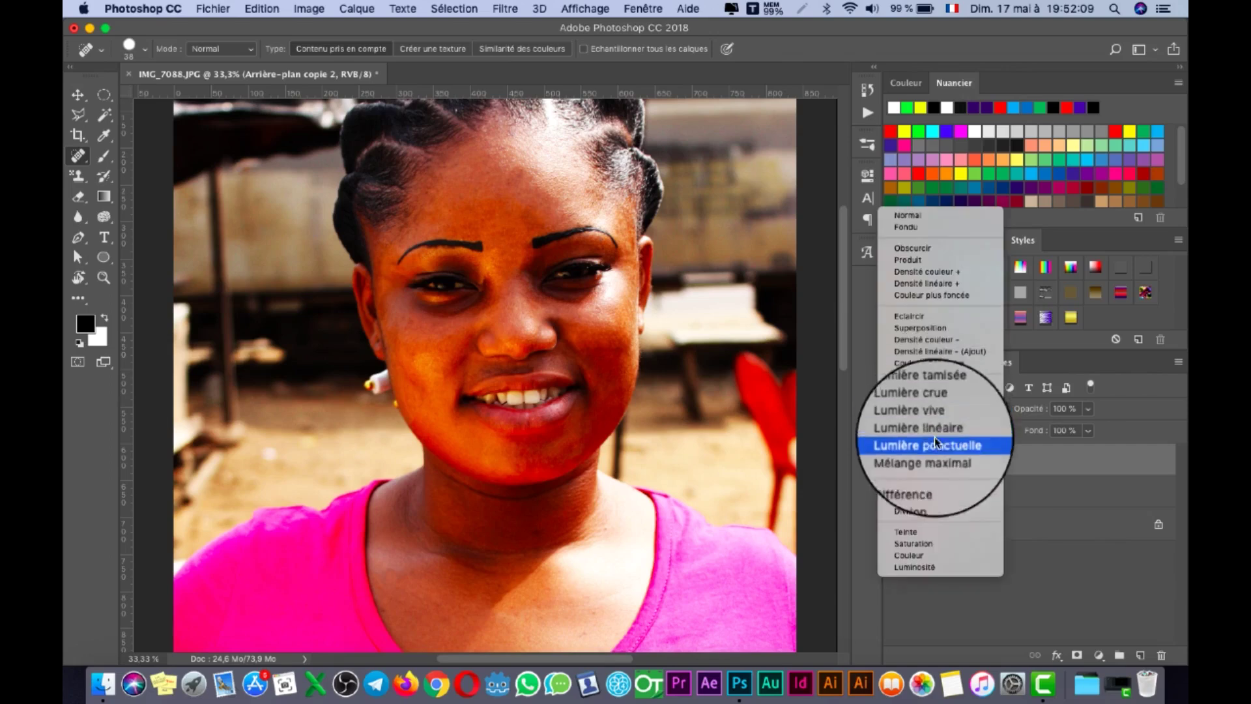
click(948, 420)
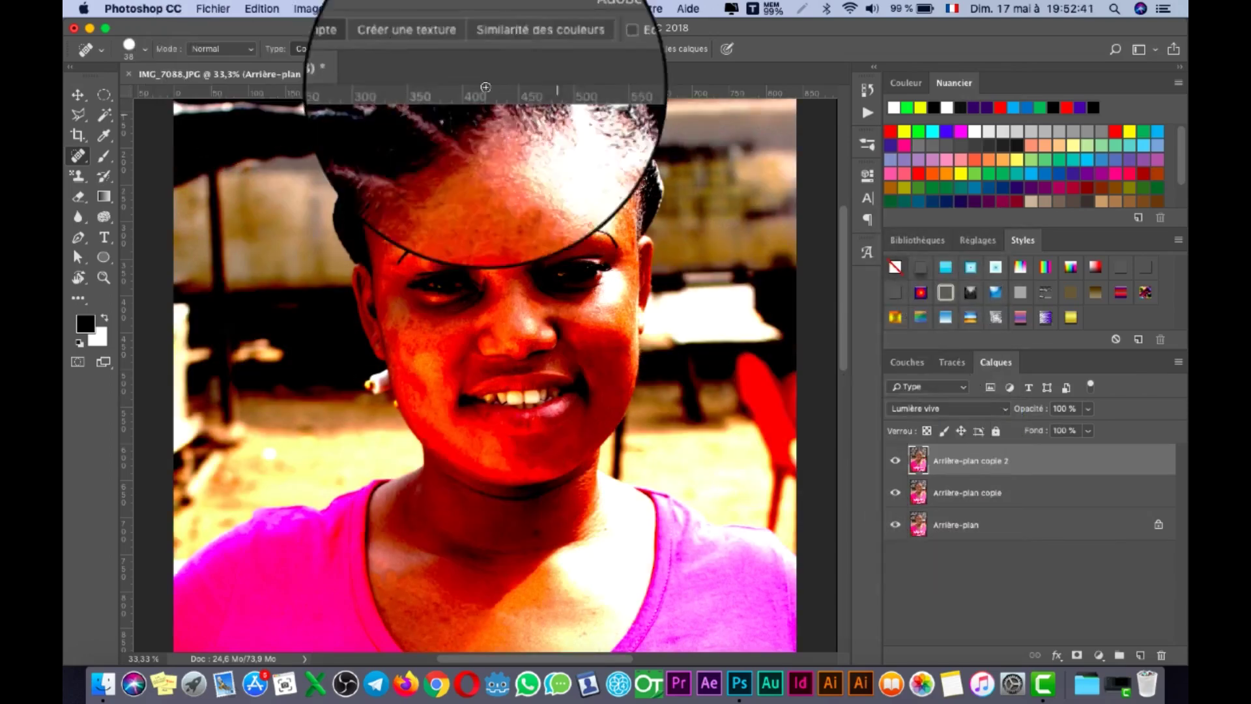
Step: Invert the colours of the top layer with the Négatif adjustment
click(309, 10)
mouse_move(329, 52)
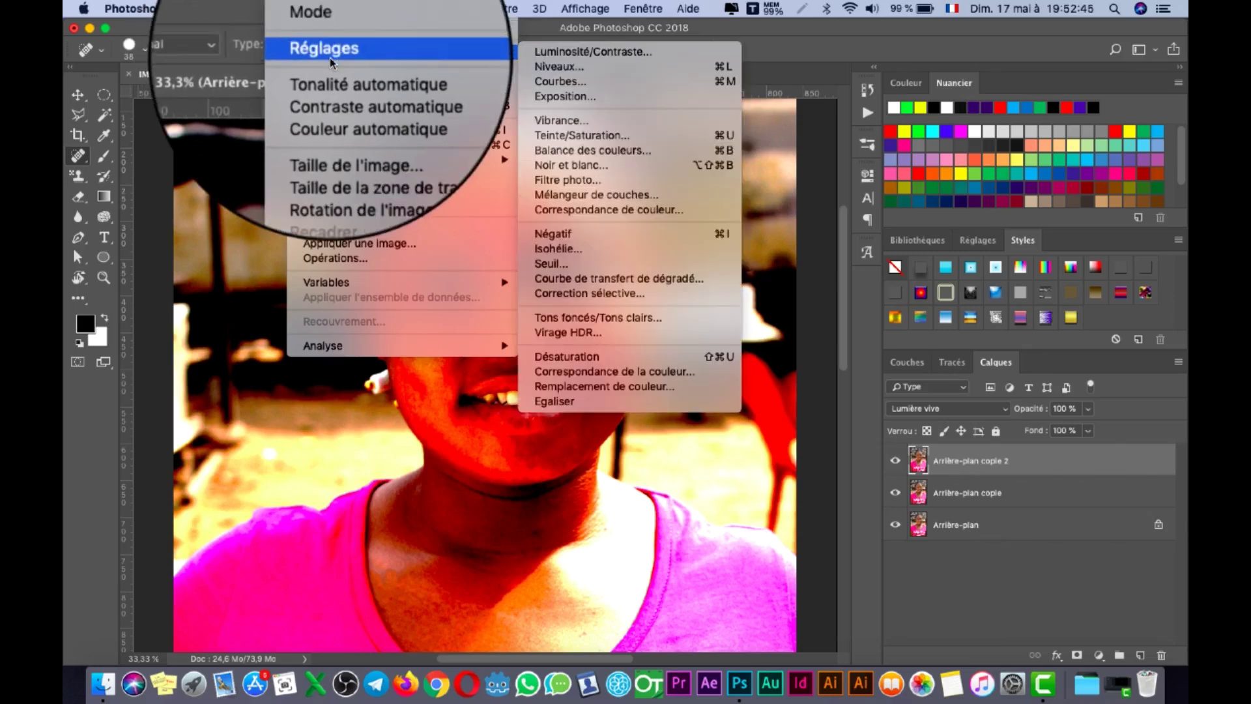
click(629, 236)
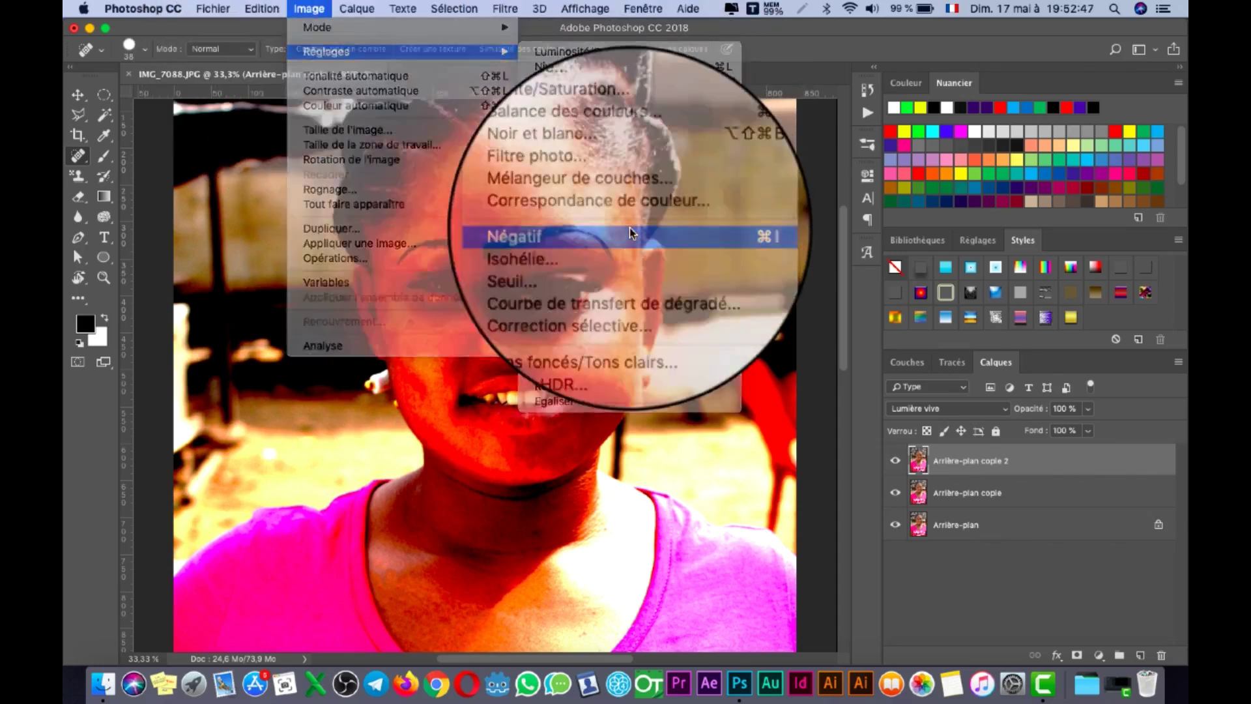
Step: Start a Gaussian Blur on the inverted layer, trying a 3.7-pixel radius with the dialog moved clear of the face
click(505, 8)
click(505, 9)
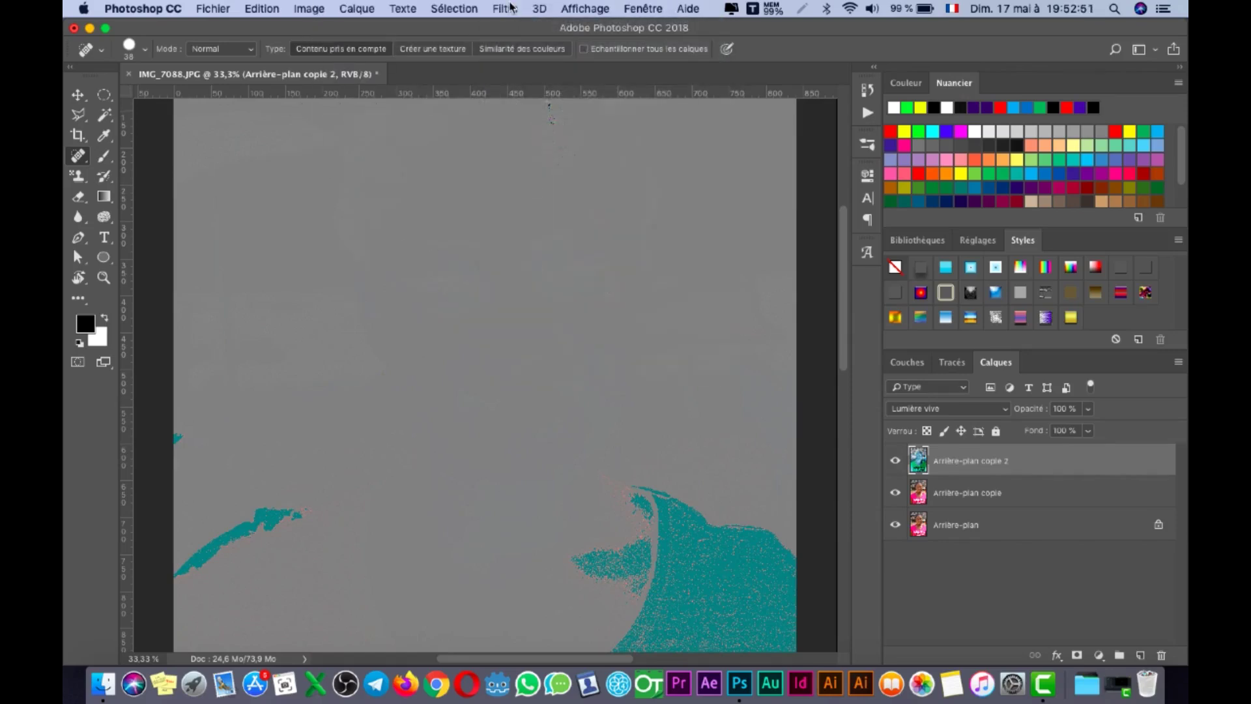
click(511, 9)
mouse_move(545, 240)
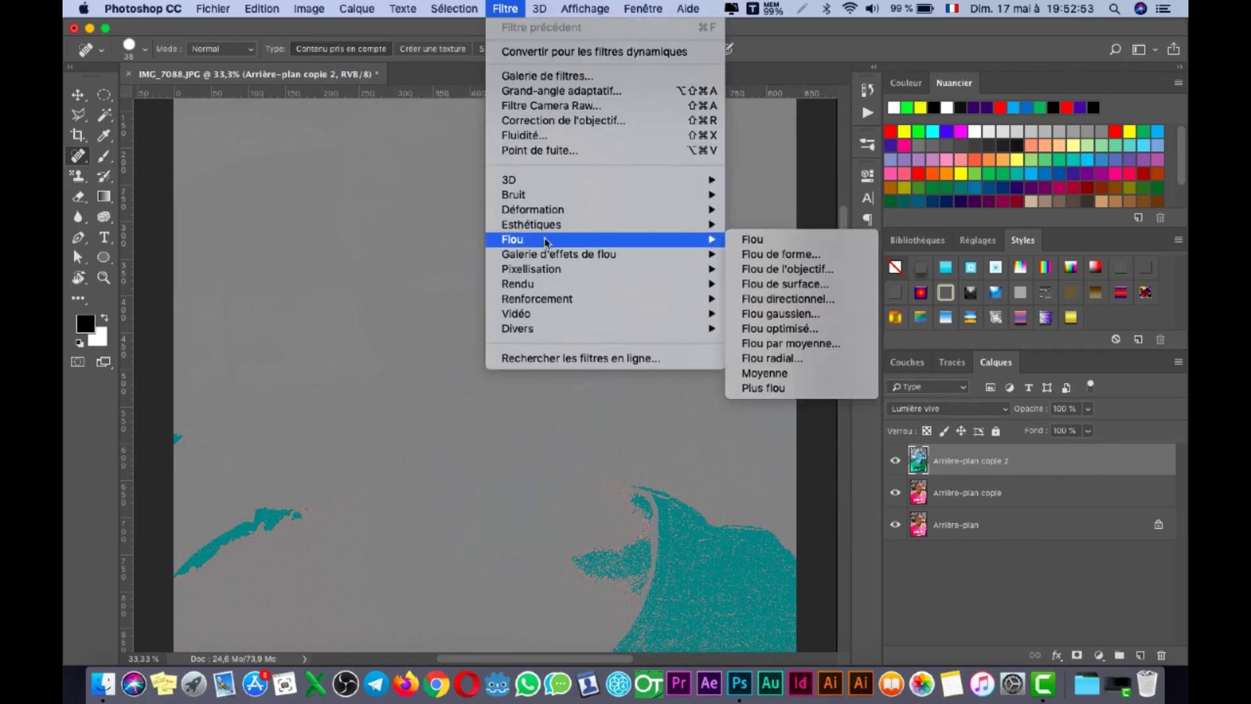
click(762, 314)
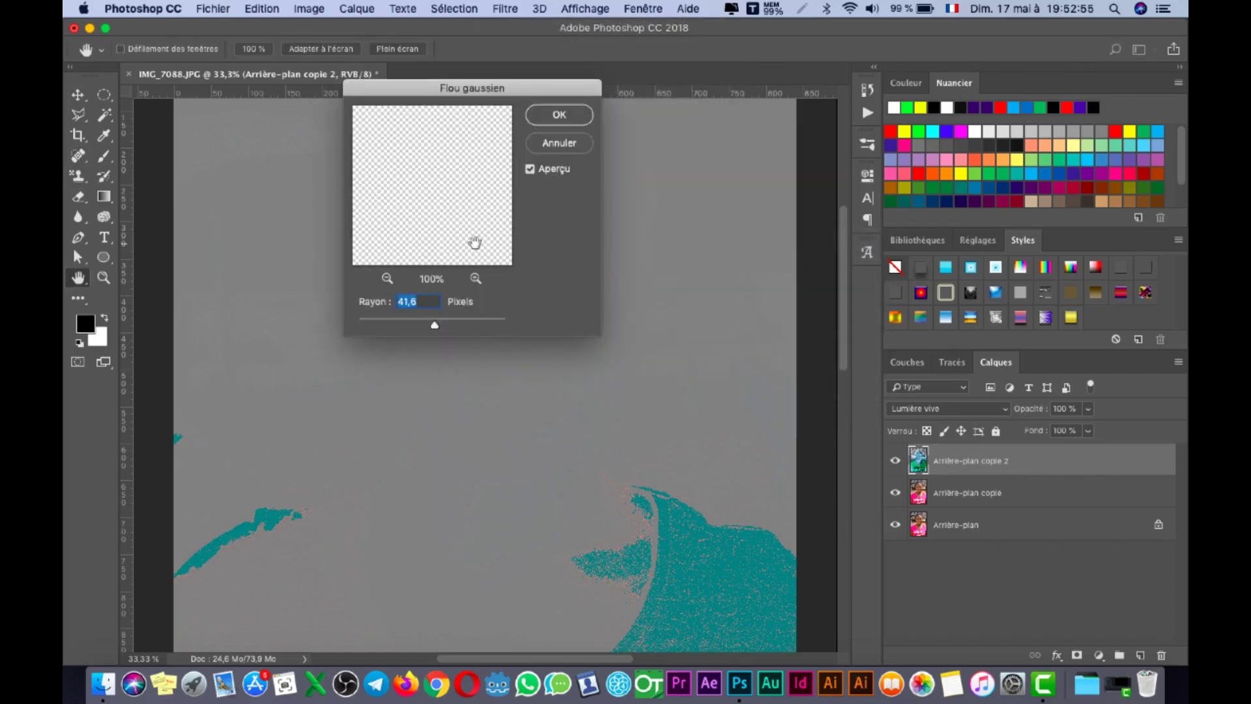
drag(435, 325, 402, 325)
drag(456, 95, 855, 152)
drag(788, 383, 785, 383)
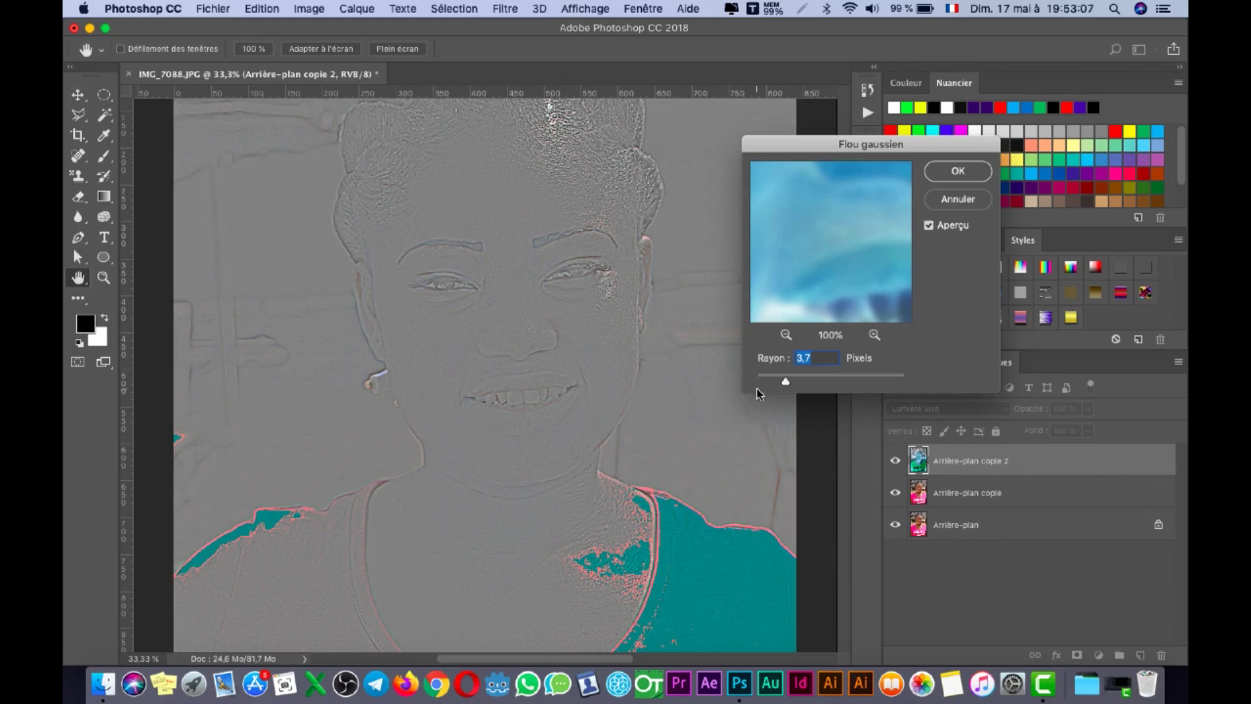
Step: Preview stronger blur radii up to 294.5 pixels and apply the Gaussian Blur with a radius of 3.0 pixels
drag(780, 386, 807, 382)
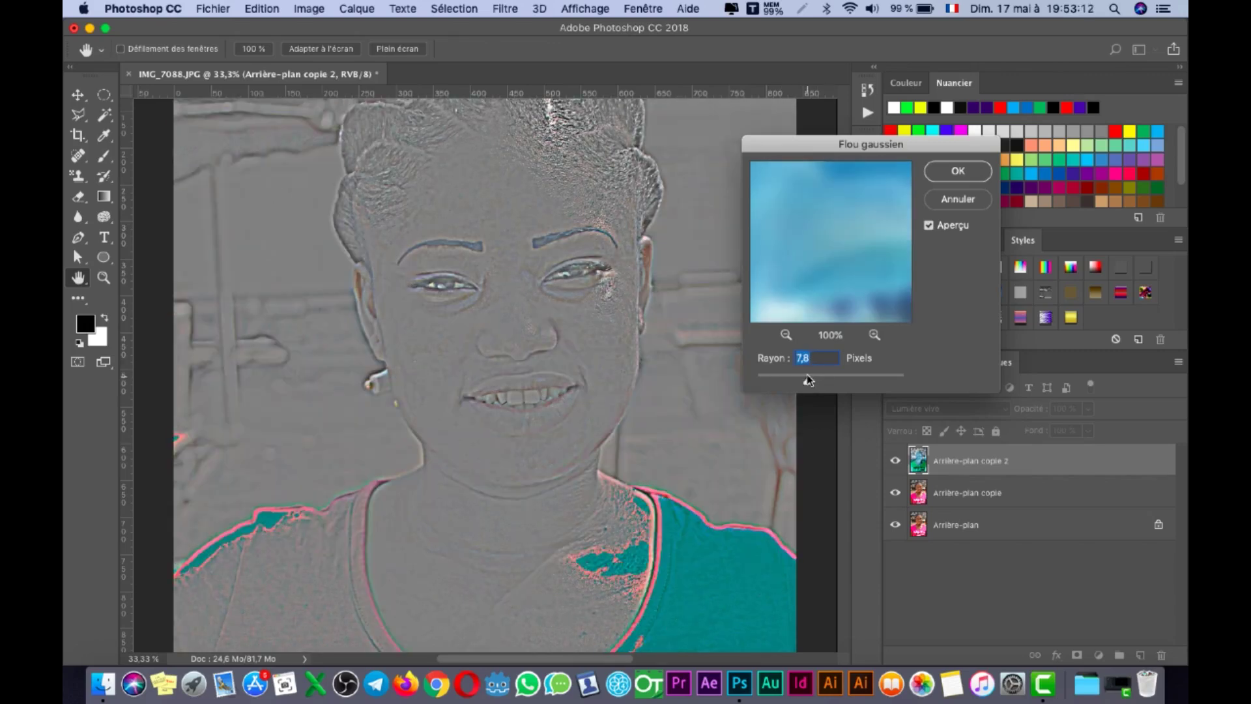
click(767, 383)
drag(767, 383, 829, 385)
click(882, 377)
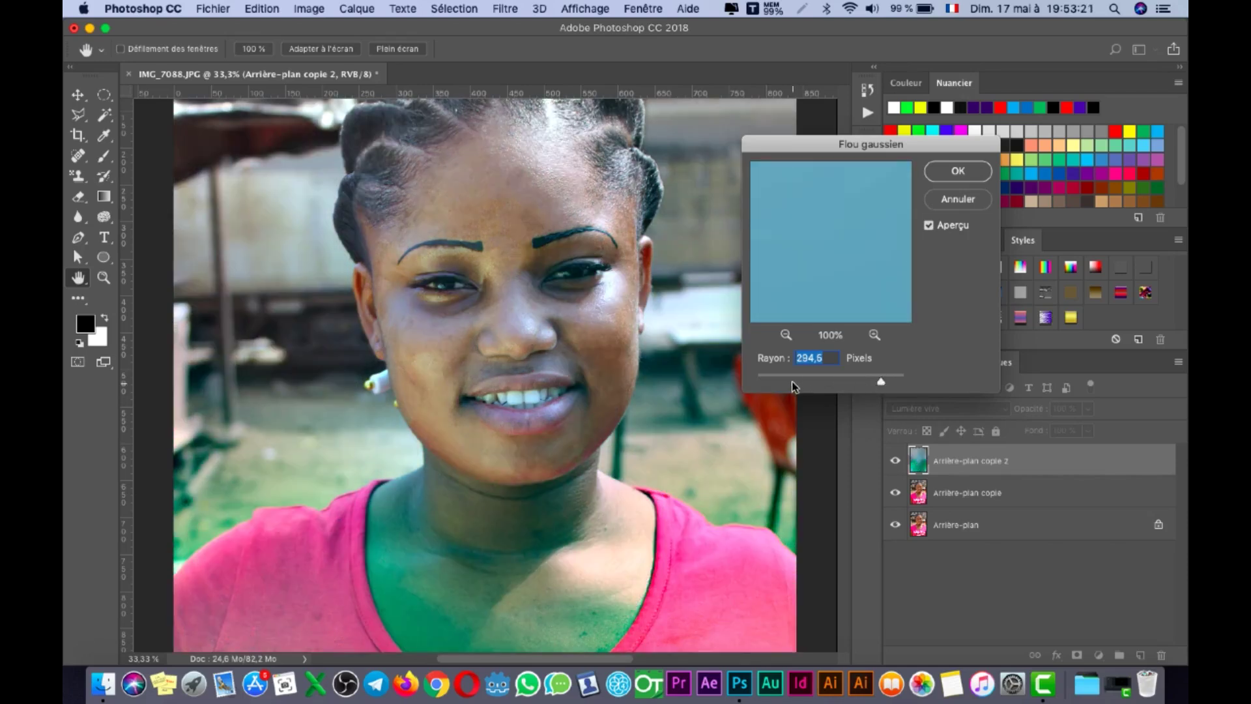
click(771, 377)
drag(771, 383, 781, 386)
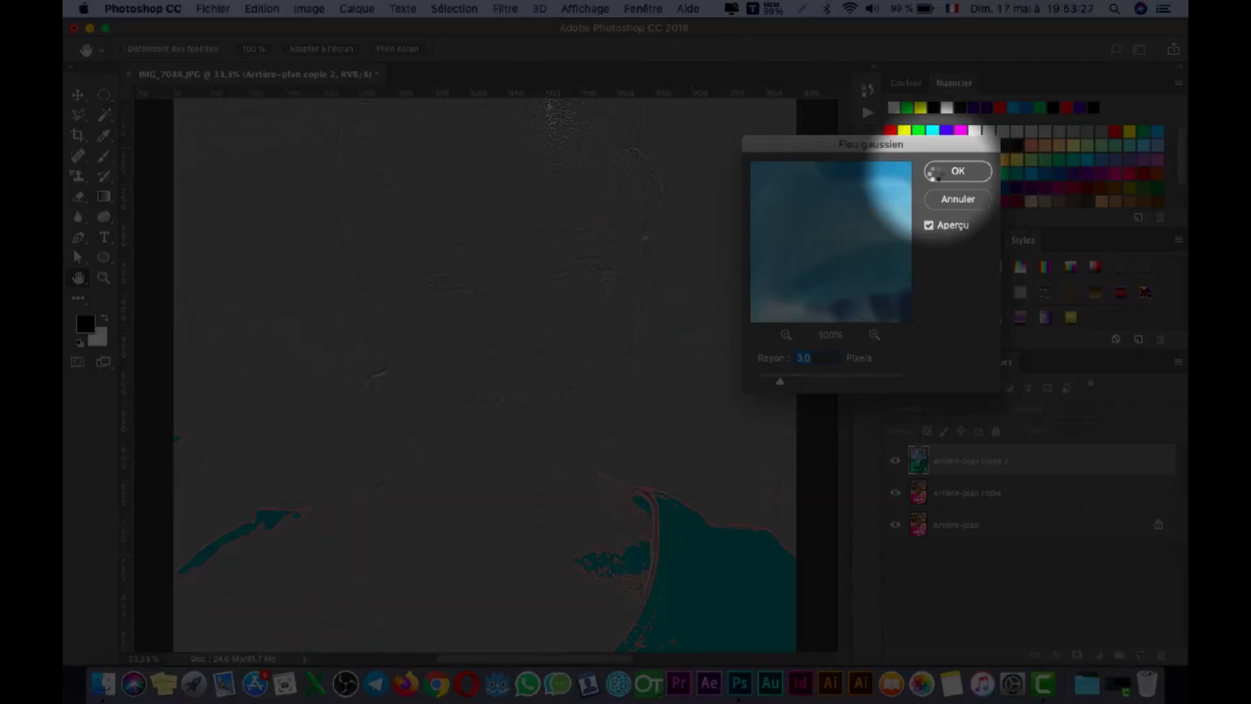
click(934, 173)
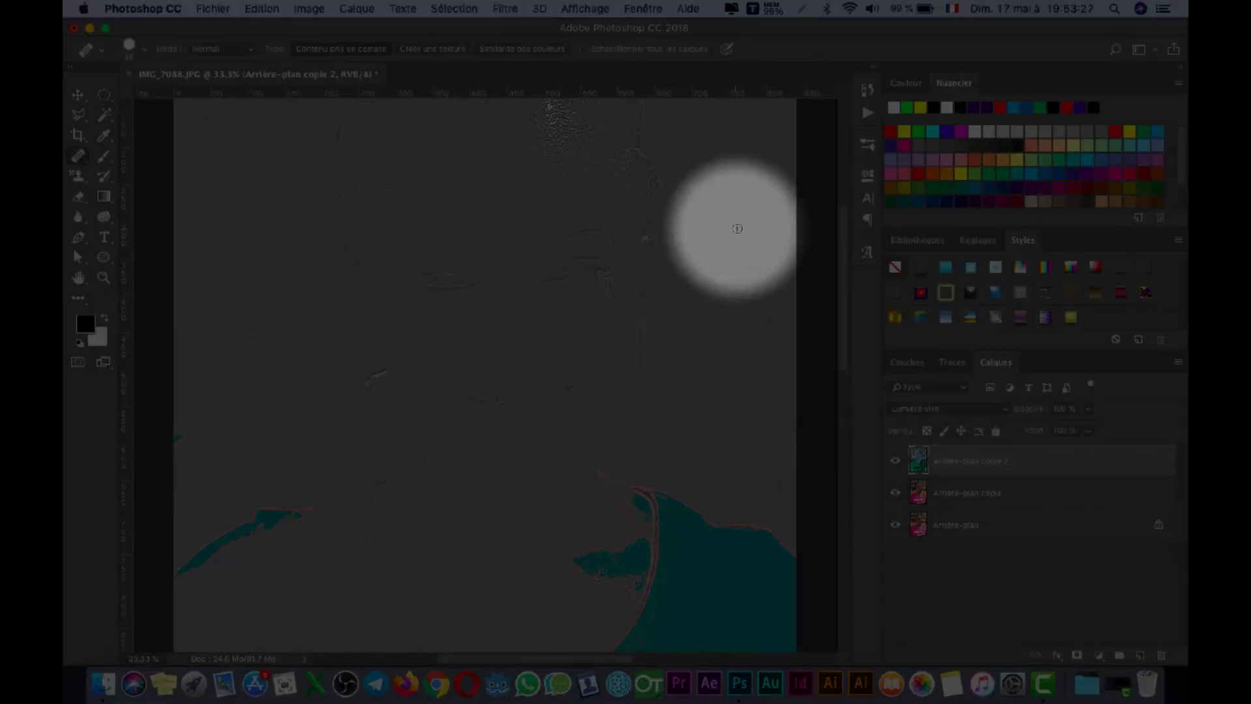
Step: Apply the Passe-haut (High Pass) filter to the top layer with a radius of 9.5 pixels
click(512, 9)
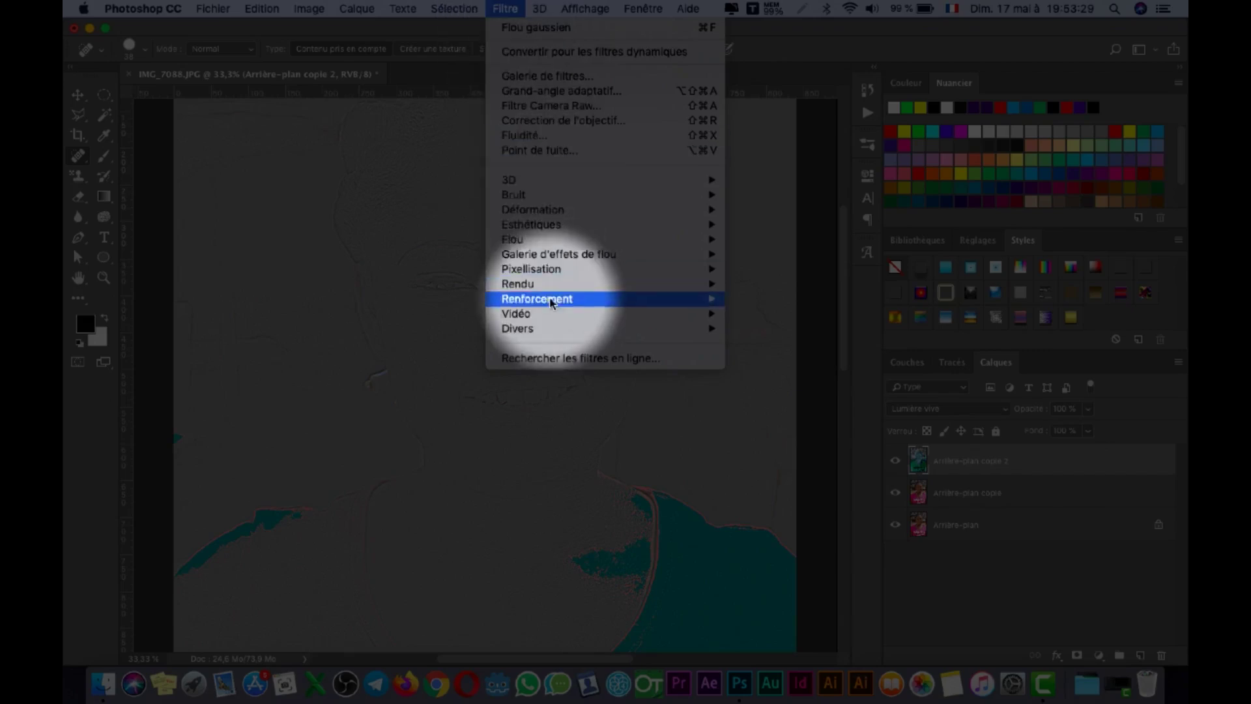
mouse_move(608, 329)
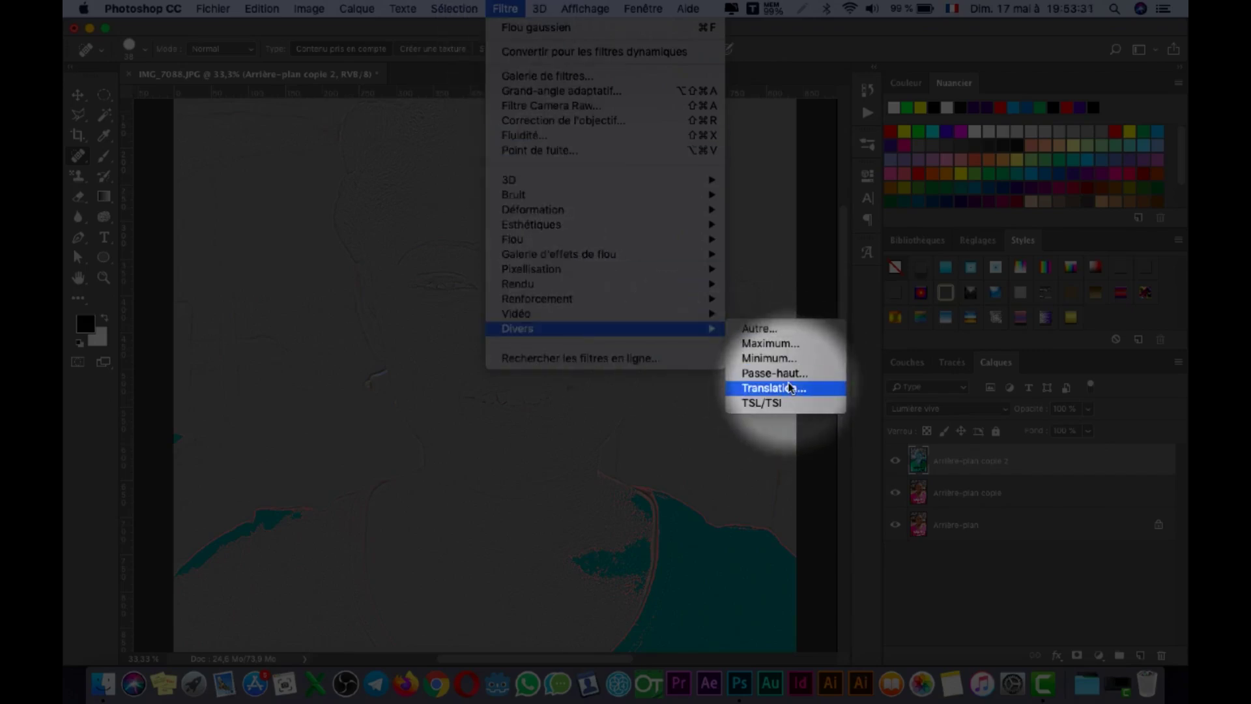
click(772, 373)
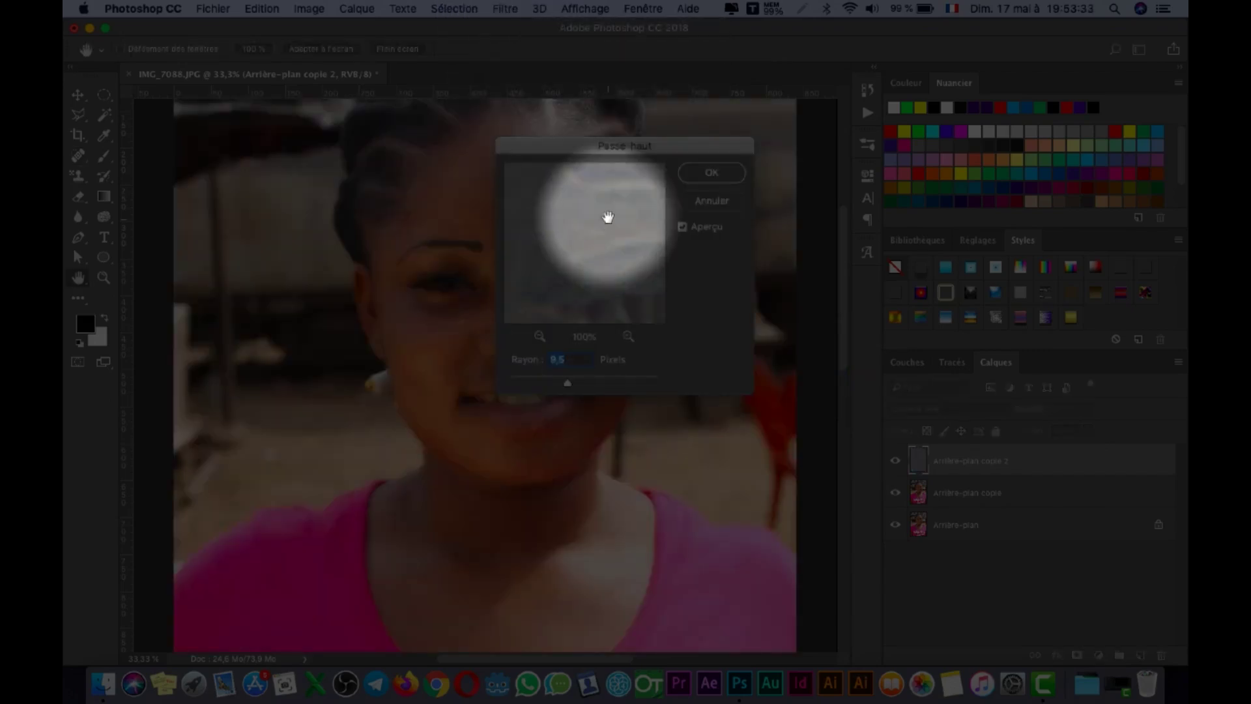
drag(544, 144, 821, 158)
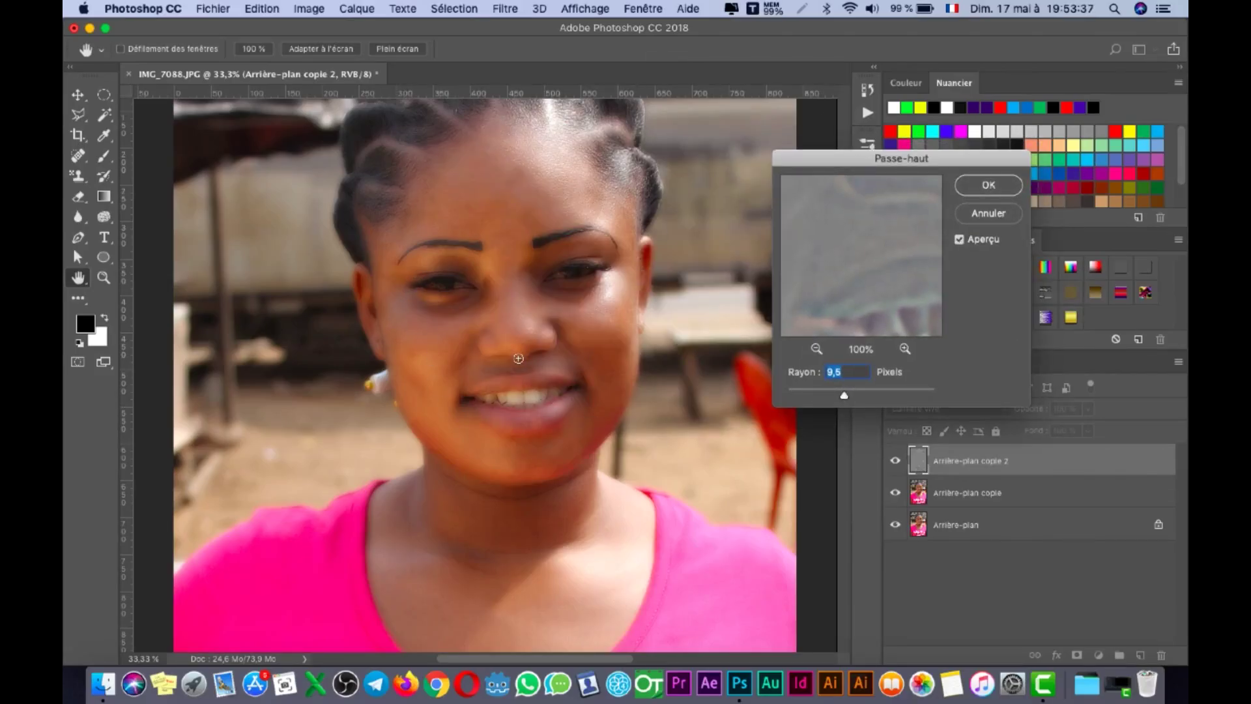
key(Return)
key(j)
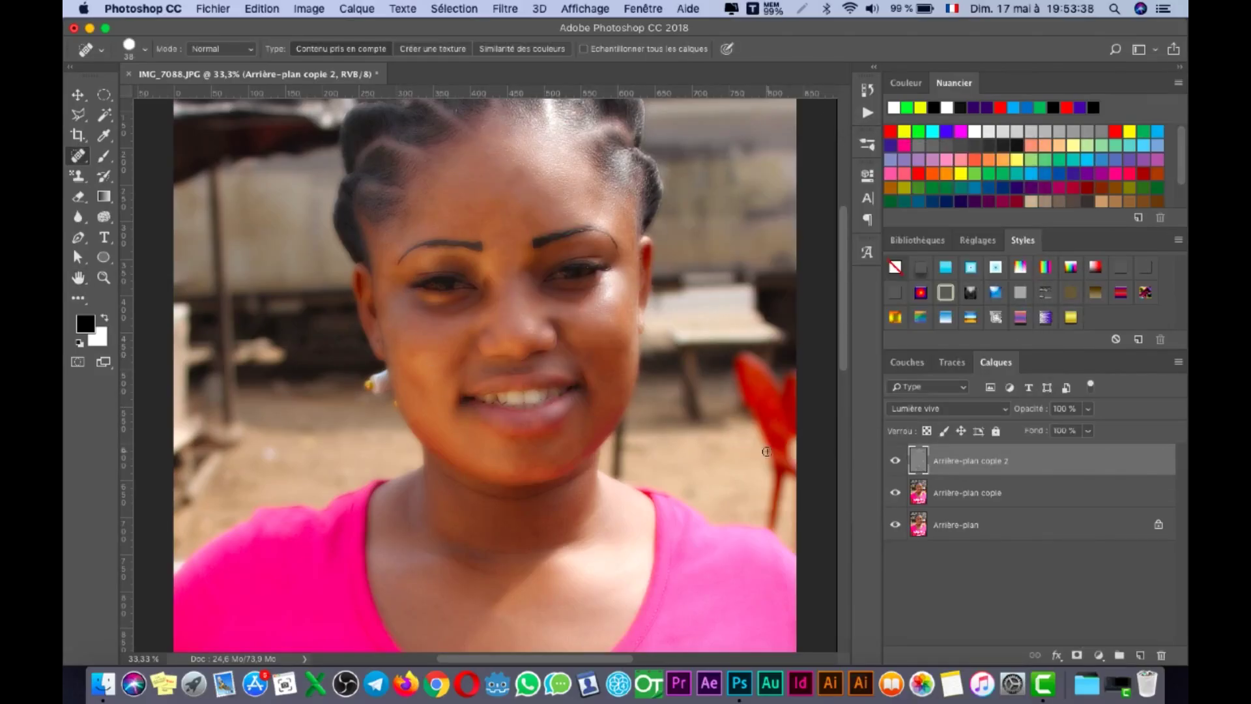
Step: Add a layer mask to the filtered top layer and invert the mask to black
click(1077, 655)
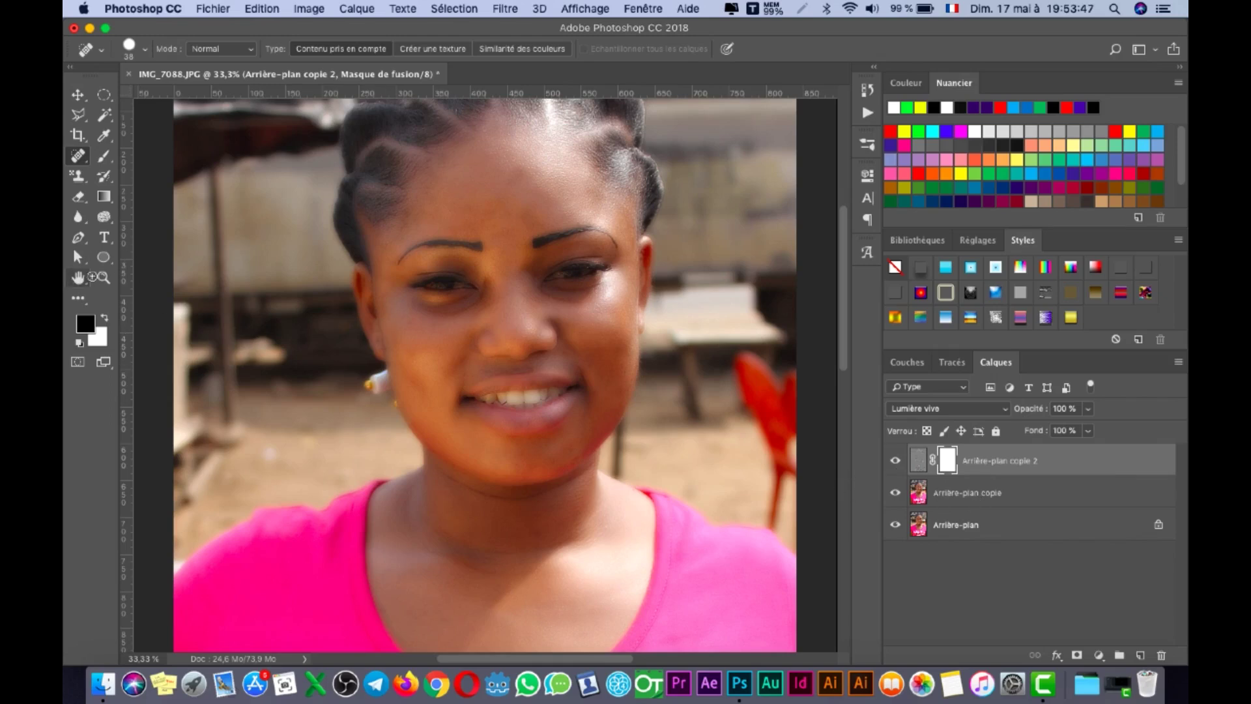
key(super+i)
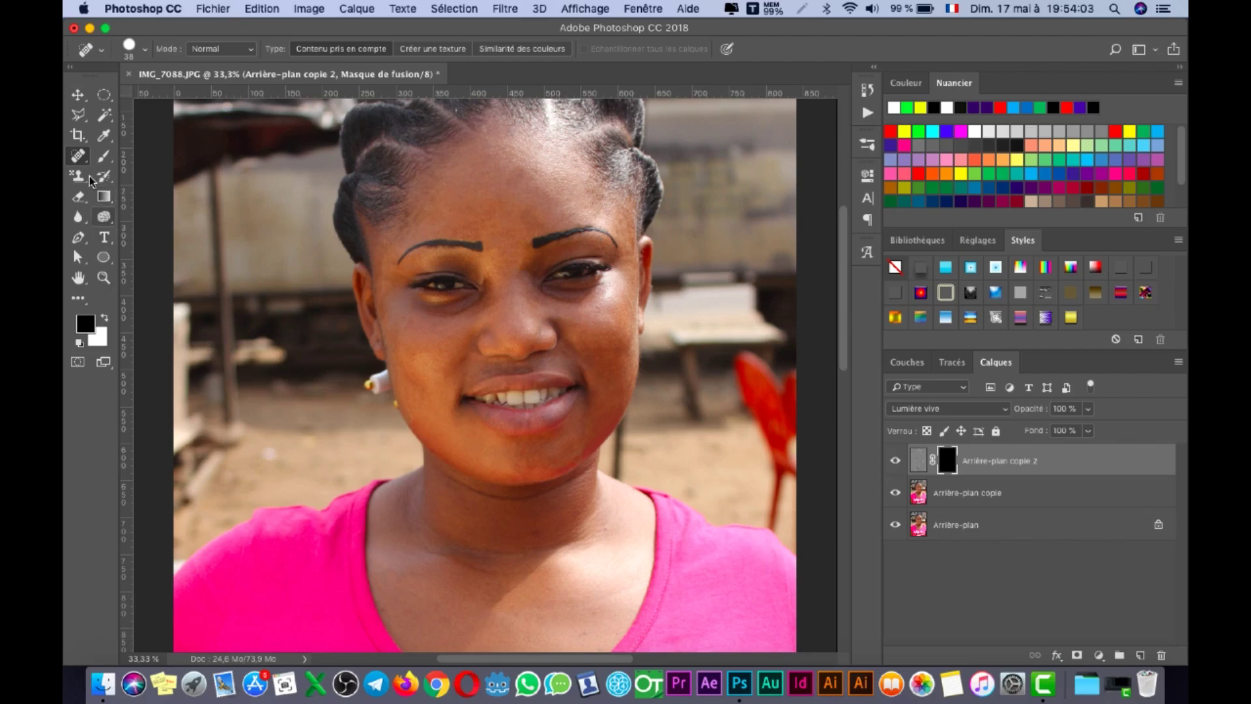
Step: Set up a soft white brush at 180 px, with 0% hardness, 33% opacity and 36% flow
click(103, 156)
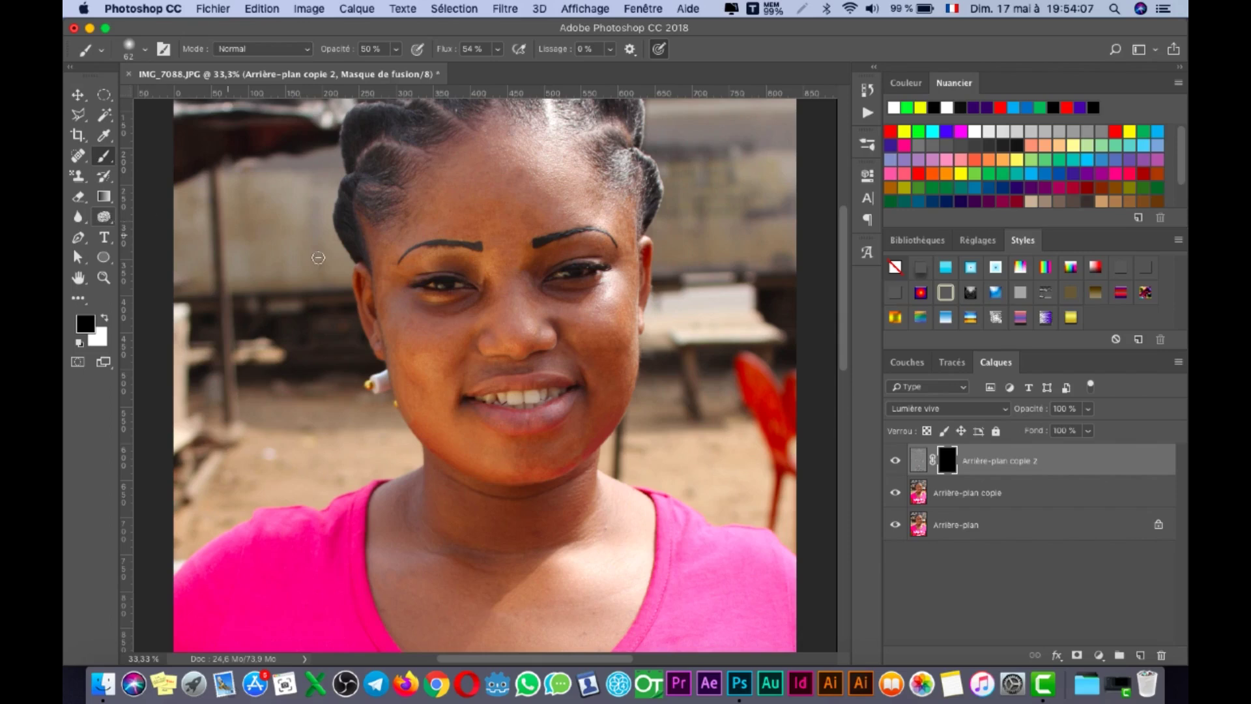
key(x)
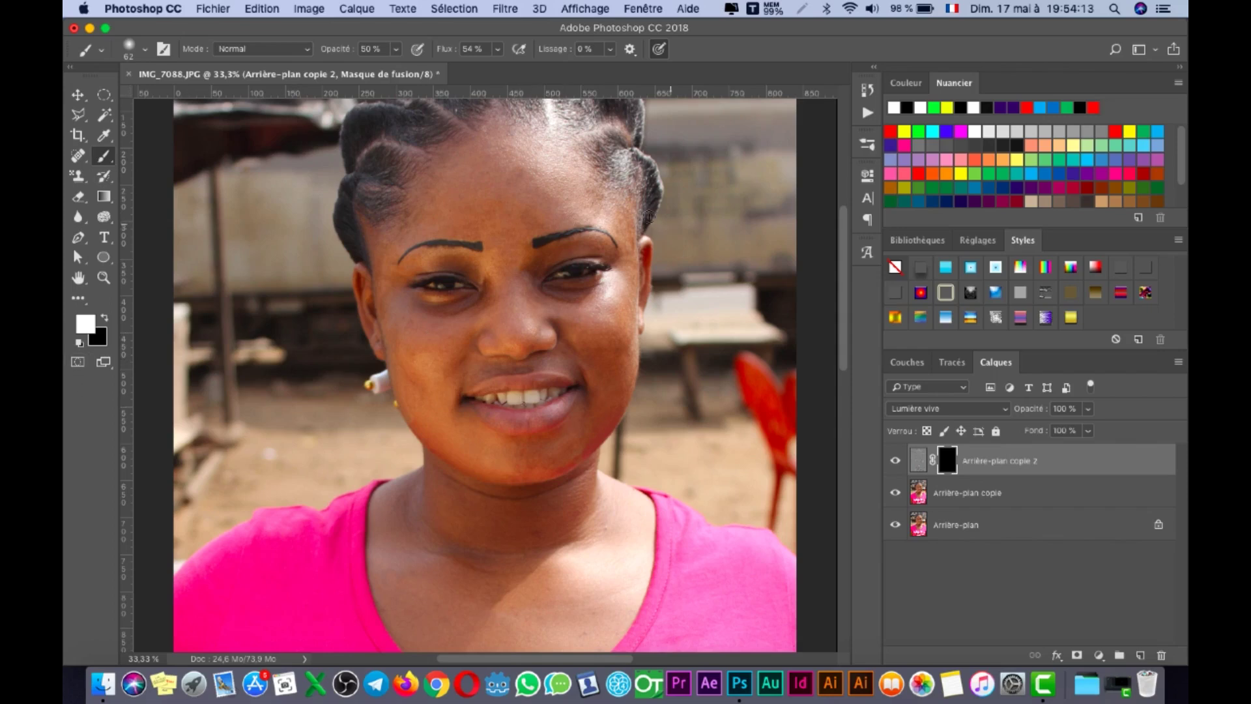
scroll(497, 324, down, 2)
scroll(547, 131, up, 3)
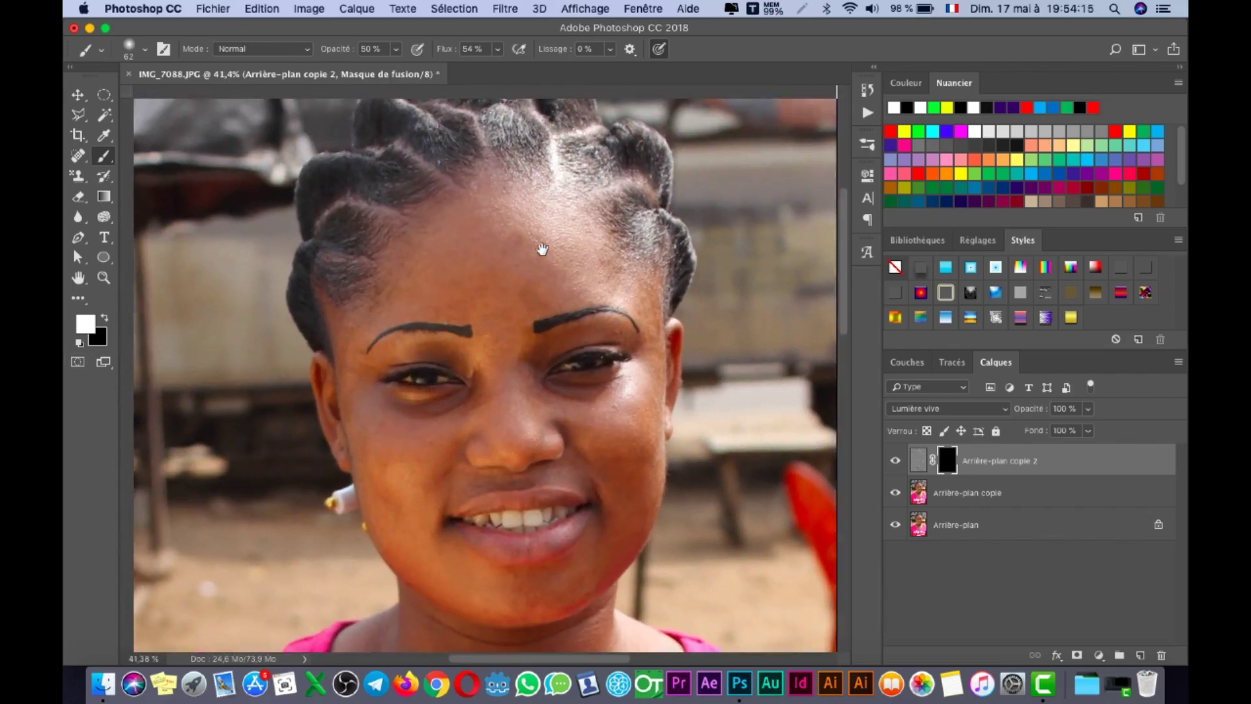
scroll(580, 262, up, 2)
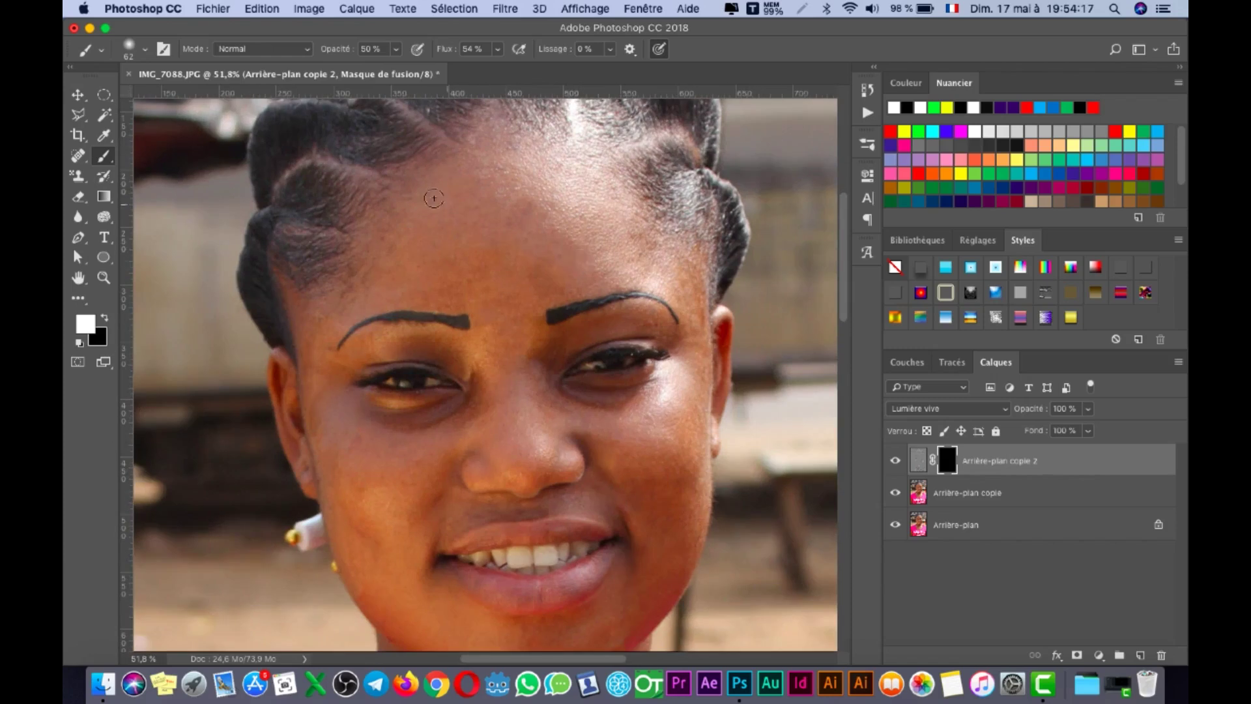
drag(344, 53, 329, 52)
mouse_move(445, 56)
mouse_down()
mouse_move(415, 53)
mouse_move(430, 57)
mouse_up()
right_click(497, 253)
click(661, 286)
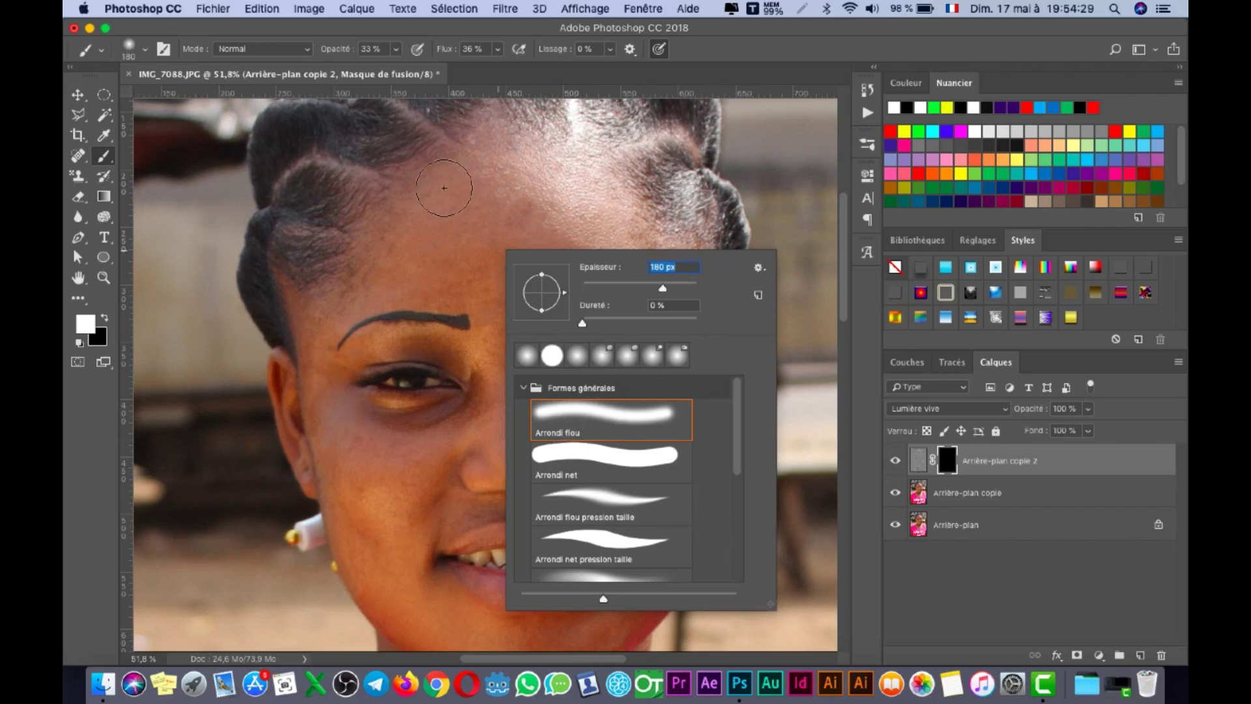
Step: Paint white on the top layer's mask over the forehead, nose and cheeks to smooth the skin
click(505, 221)
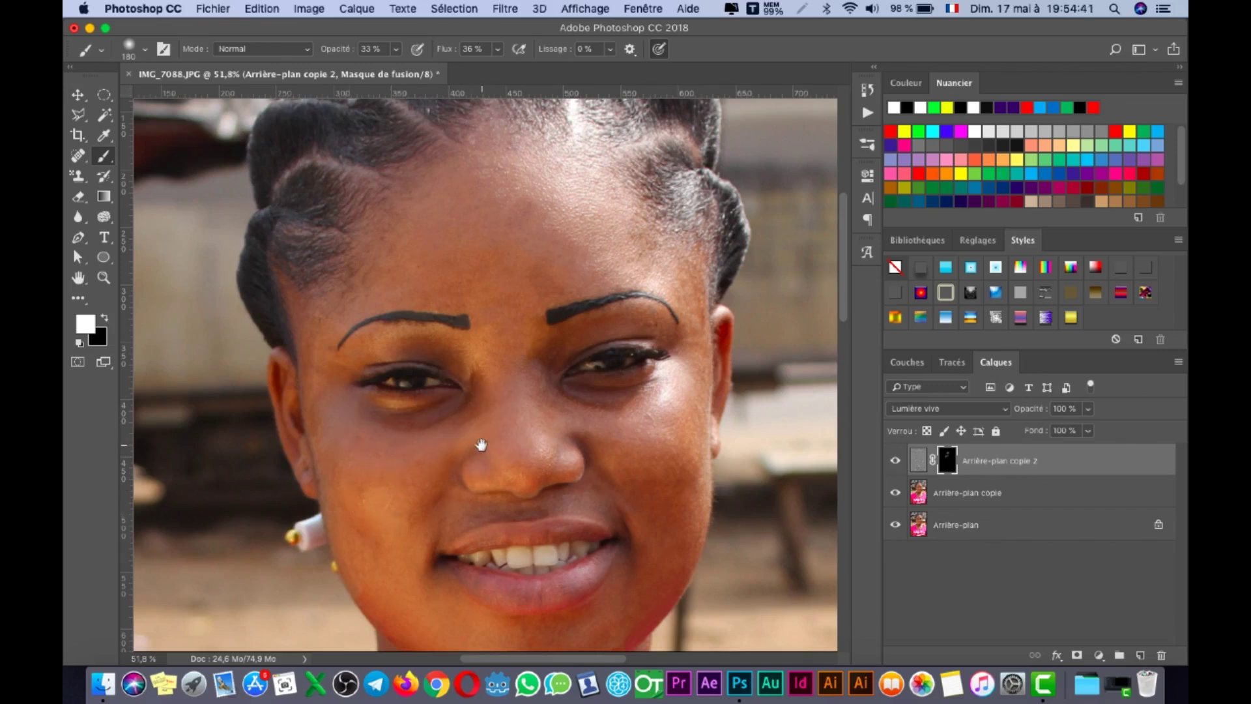
scroll(391, 456, down, 2)
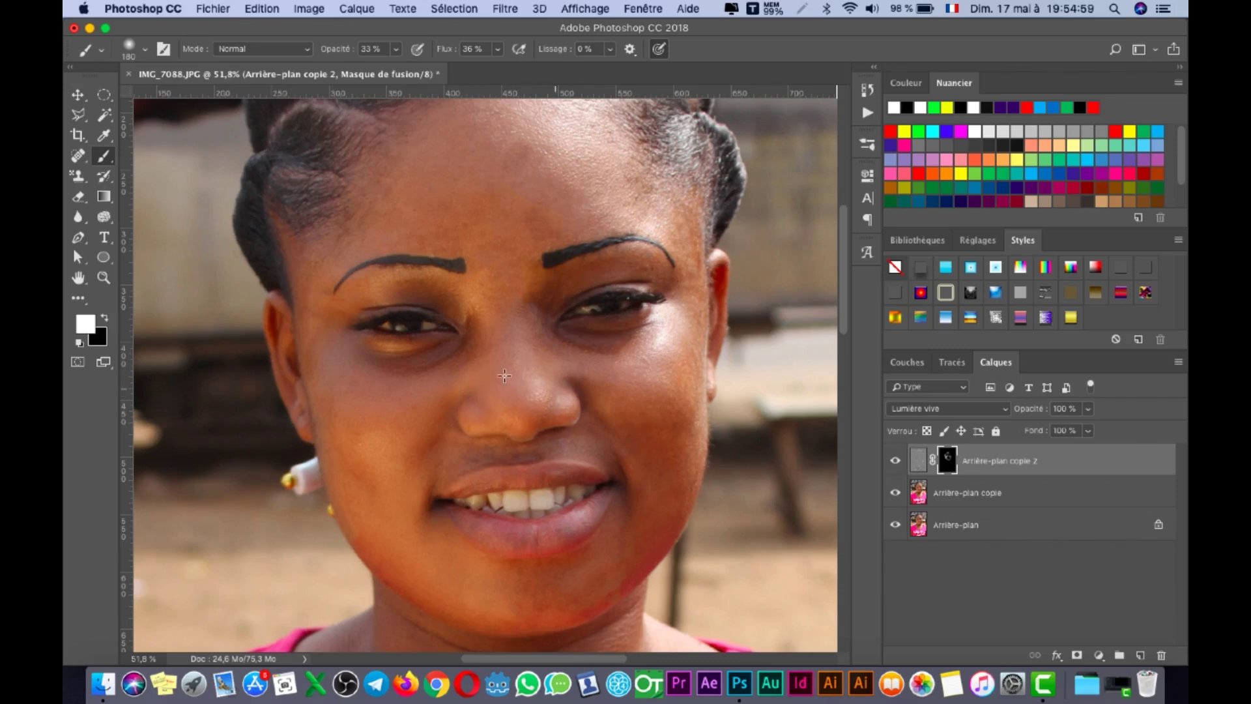
mouse_move(497, 288)
mouse_down()
mouse_move(489, 444)
mouse_move(591, 408)
mouse_up()
drag(587, 357, 594, 355)
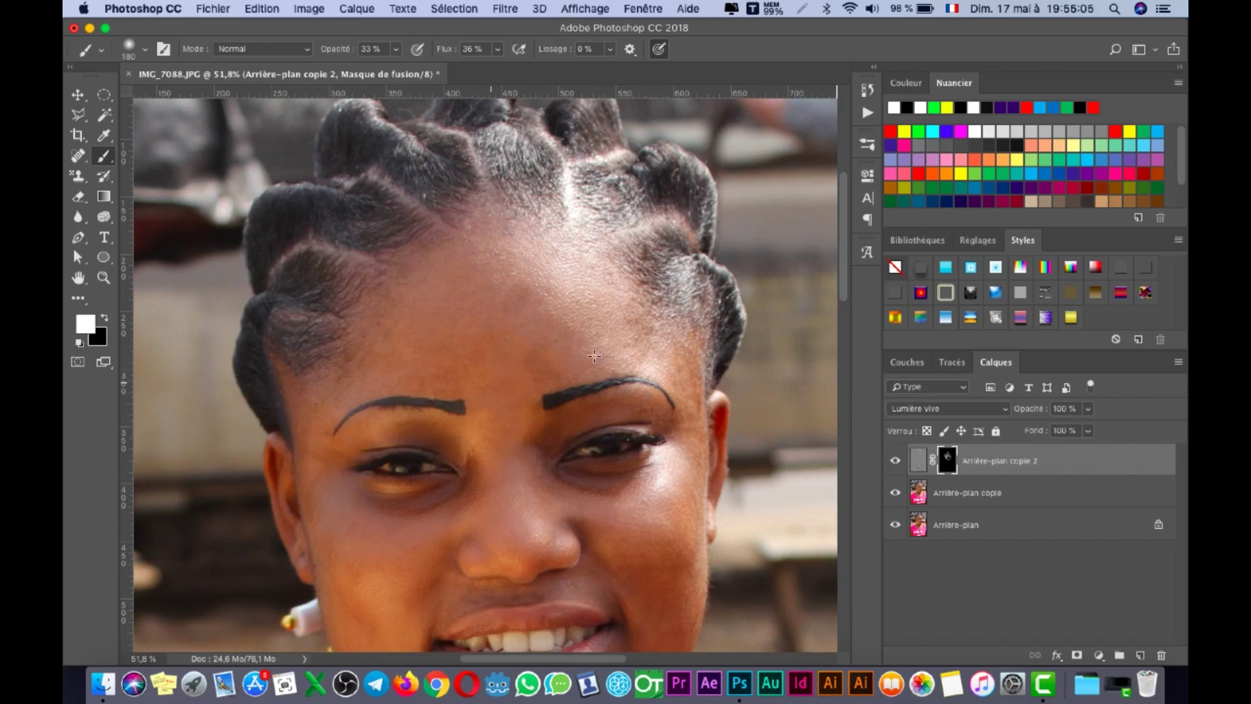
mouse_move(502, 308)
mouse_down()
mouse_move(421, 328)
mouse_move(530, 362)
mouse_move(521, 237)
mouse_up()
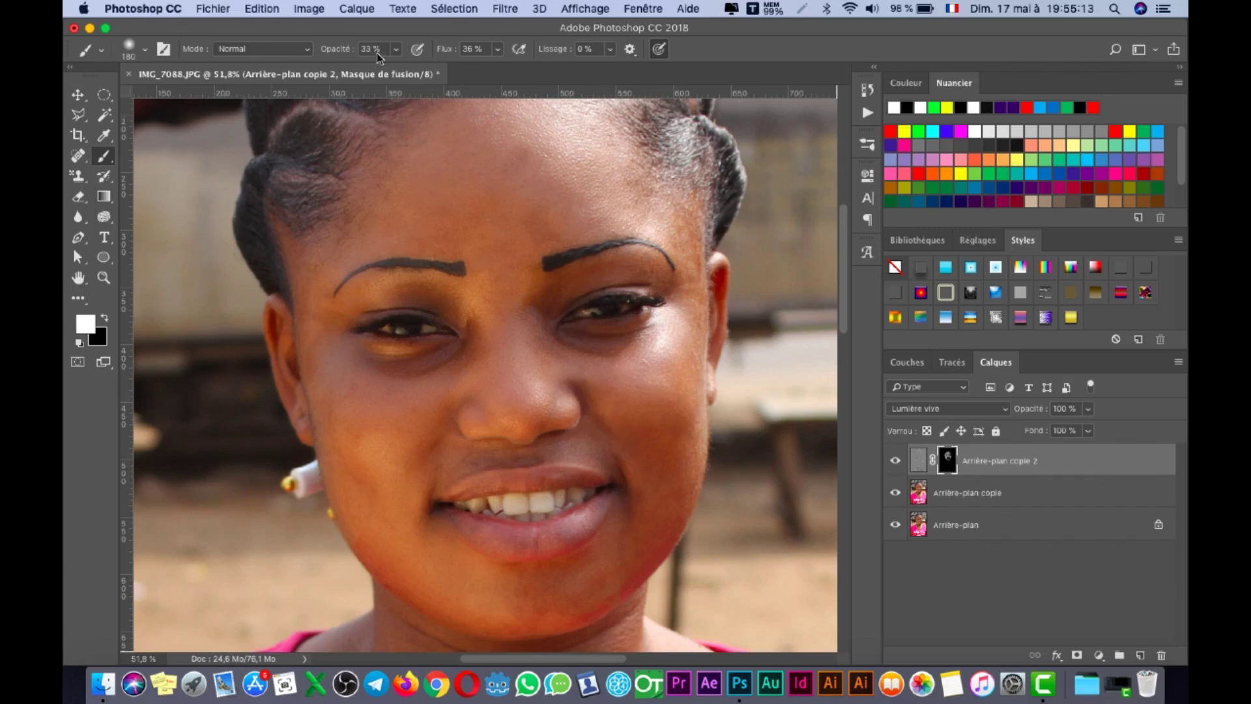
Step: Set the brush opacity to 42% and continue smoothing the lower face on the mask
drag(331, 55, 336, 57)
drag(663, 511, 678, 382)
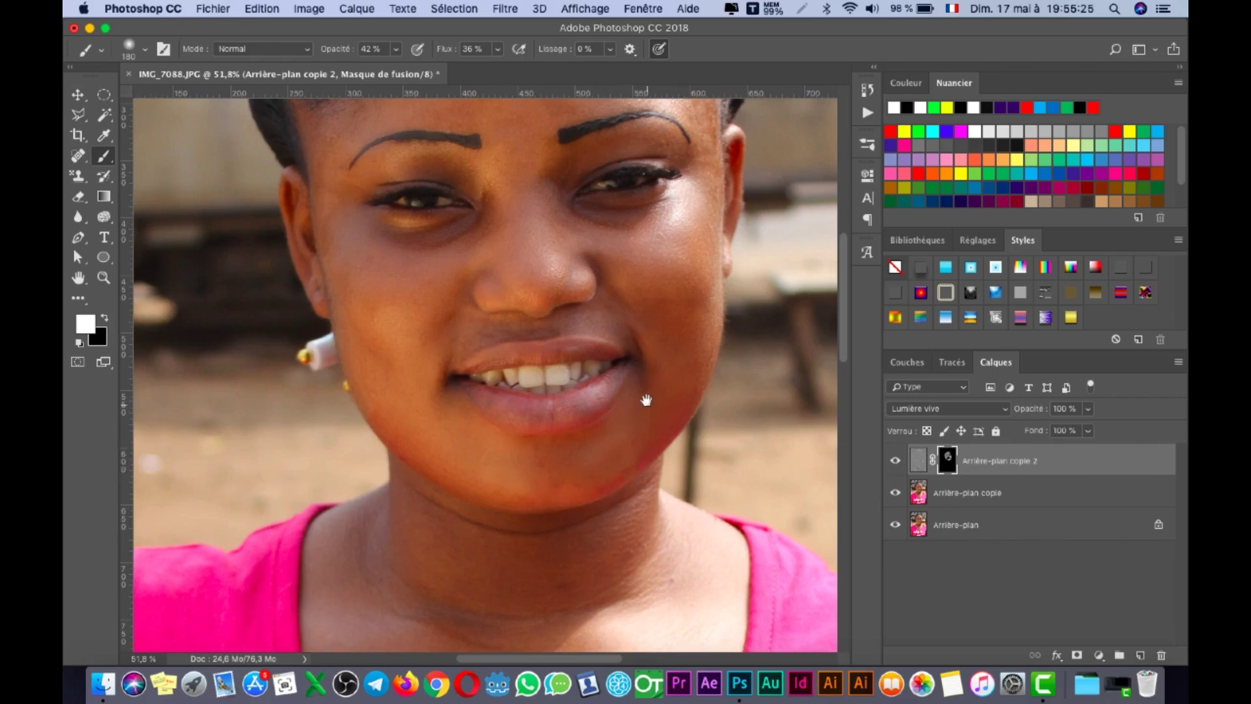
scroll(646, 400, up, 6)
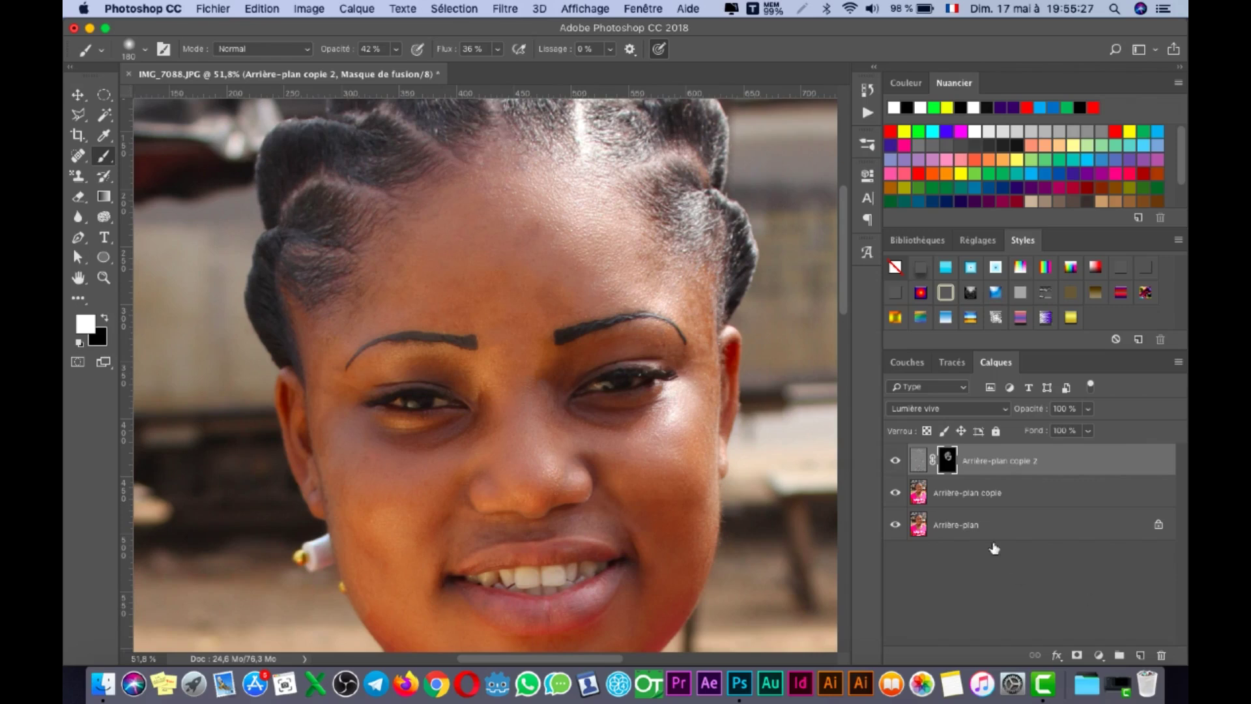
Step: Compare the skin with and without smoothing by toggling the top layer's visibility
click(895, 461)
click(895, 462)
click(896, 461)
click(895, 461)
Step: Reduce the brush size to 55 px and smooth the small areas around the mouth and nose on the mask
right_click(470, 544)
click(584, 338)
click(451, 541)
drag(572, 490, 564, 326)
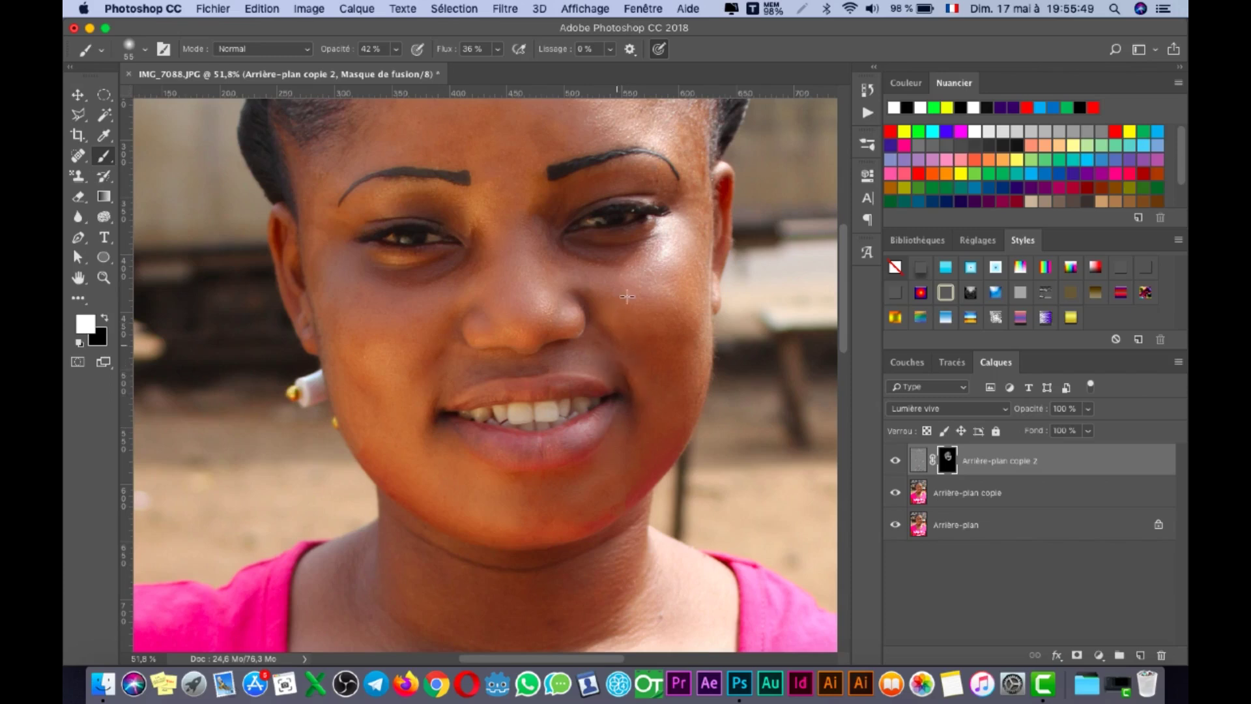
scroll(620, 289, up, 5)
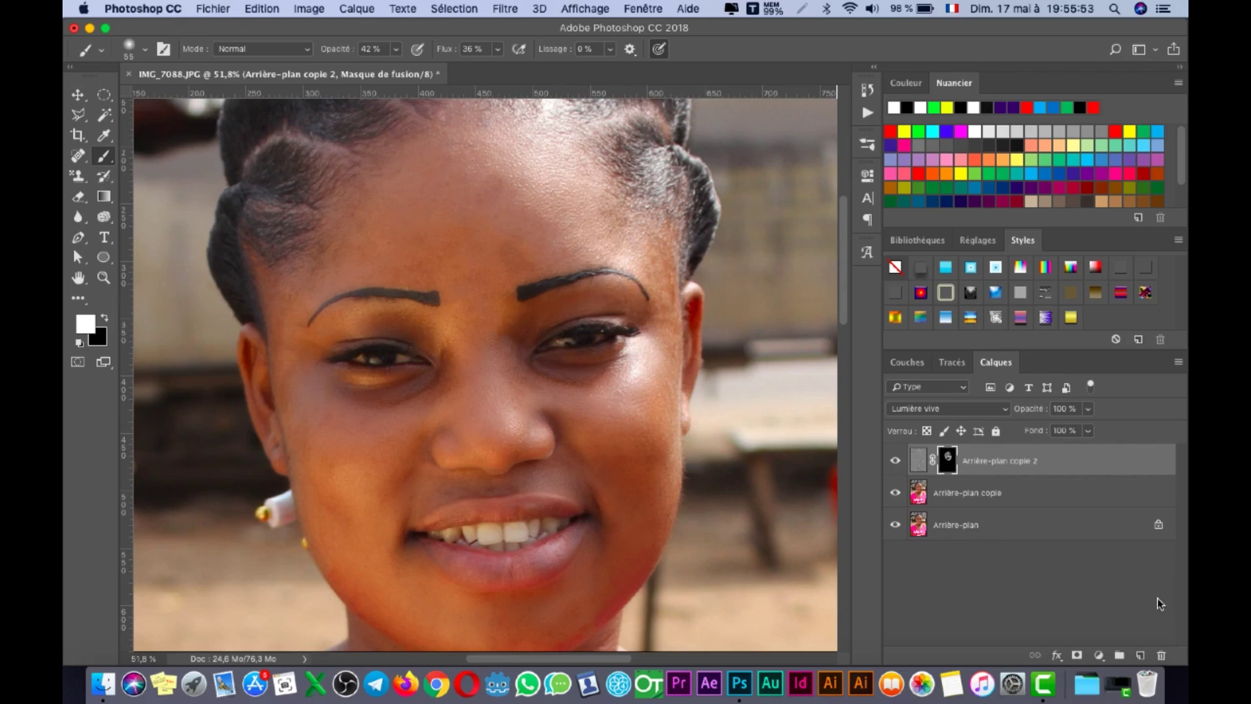
Step: Duplicate the masked smoothing layer and make black the foreground colour
key(super+j)
key(x)
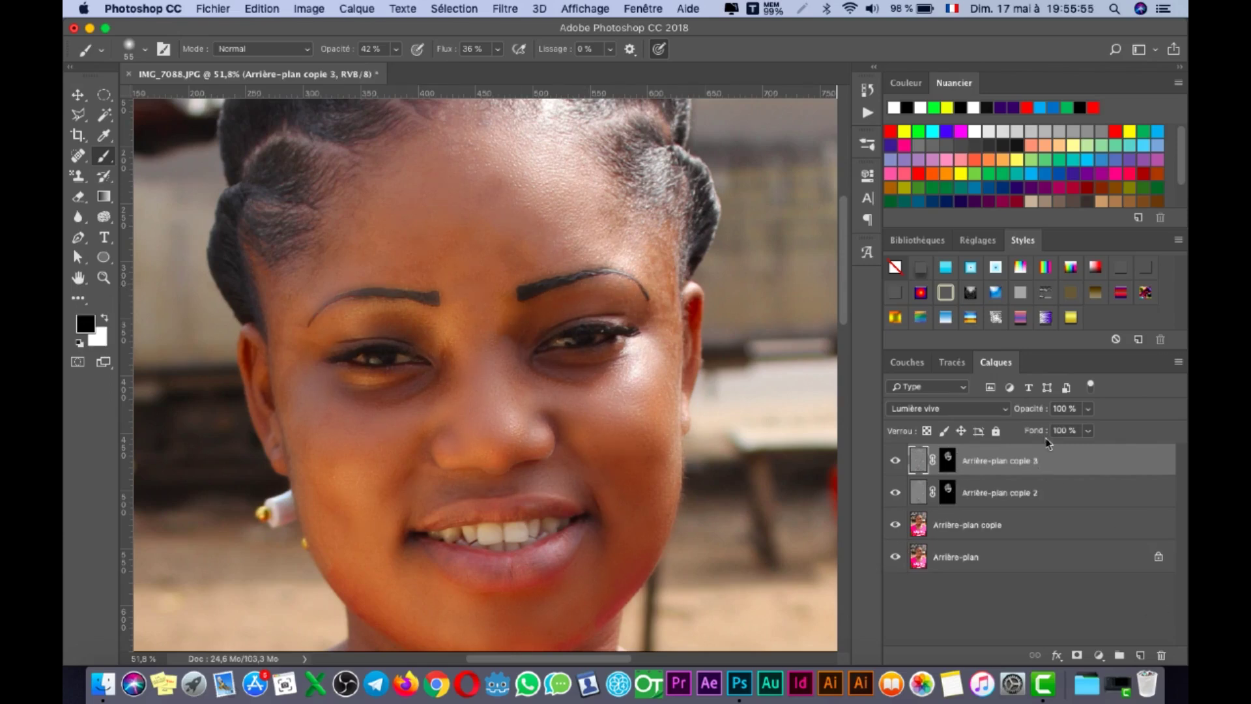
Step: Lower the duplicated smoothing layer's opacity to 70%, 35% and finally 26%
drag(1038, 411, 1003, 412)
text(70)
key(Return)
text(35)
key(Return)
key(super+minus)
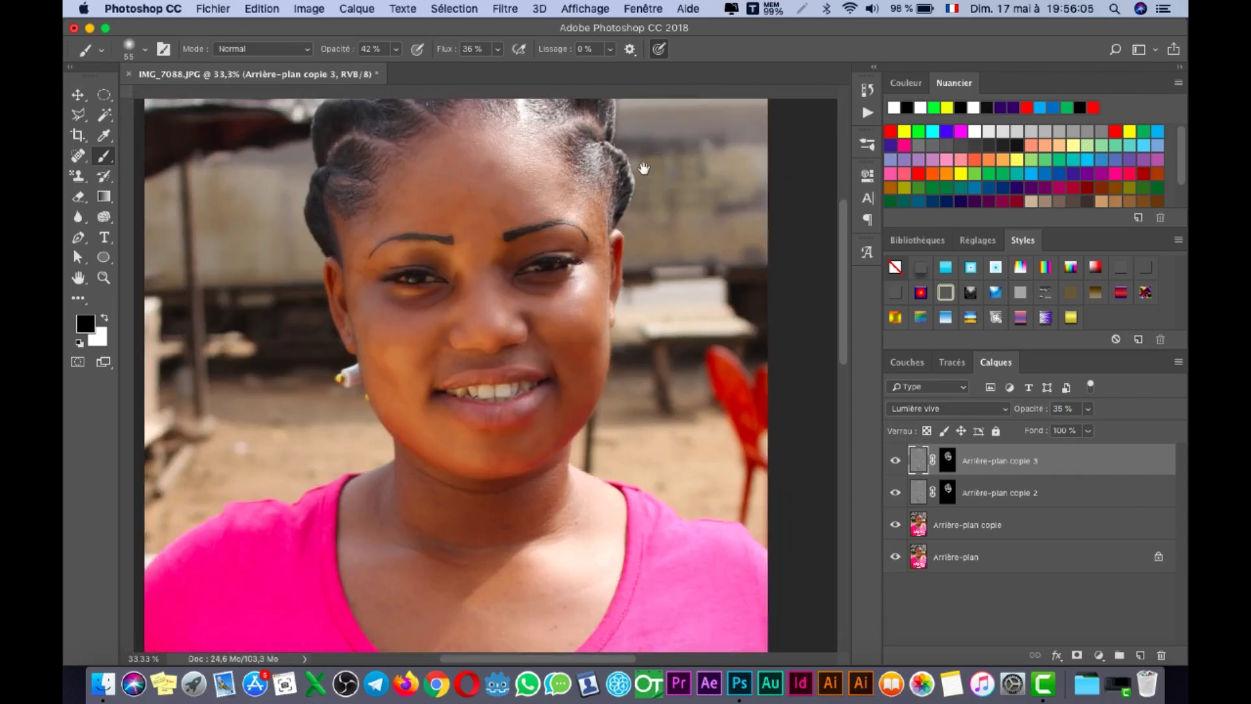
drag(643, 168, 601, 180)
key(super+r)
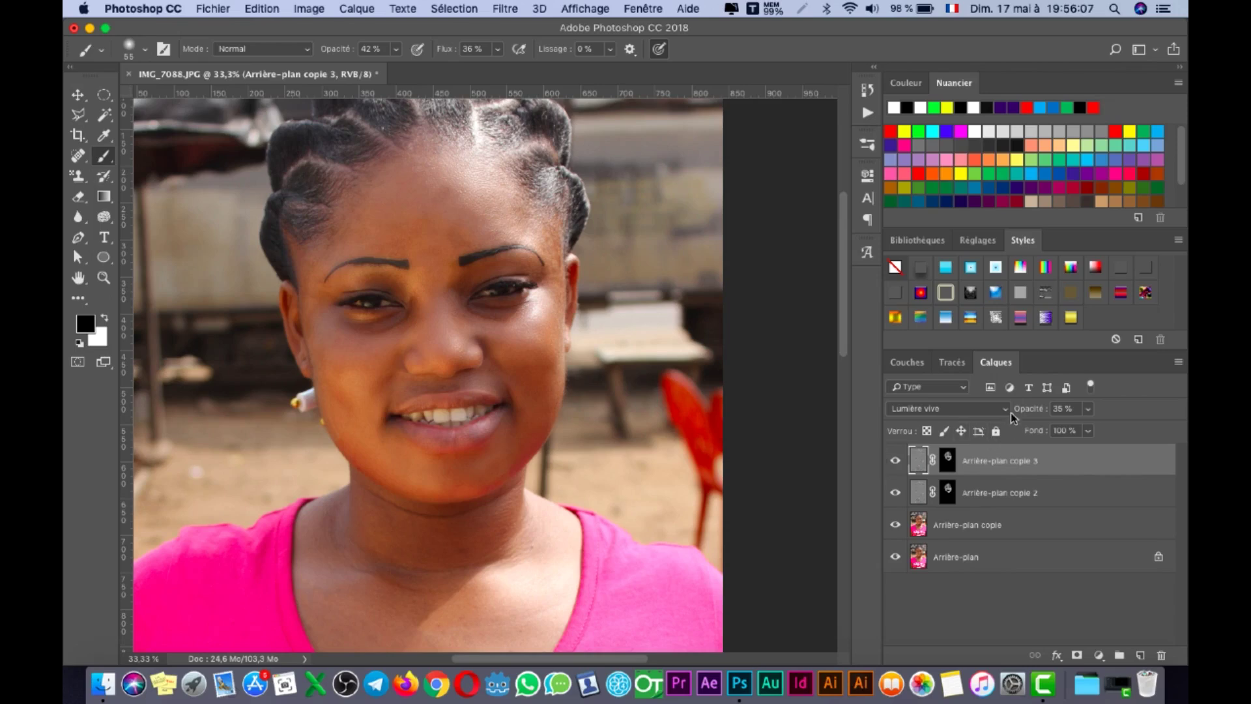
drag(1015, 413, 1020, 415)
Step: Compare the skin with the duplicated smoothing layer hidden and shown, and delete that duplicate
click(1069, 492)
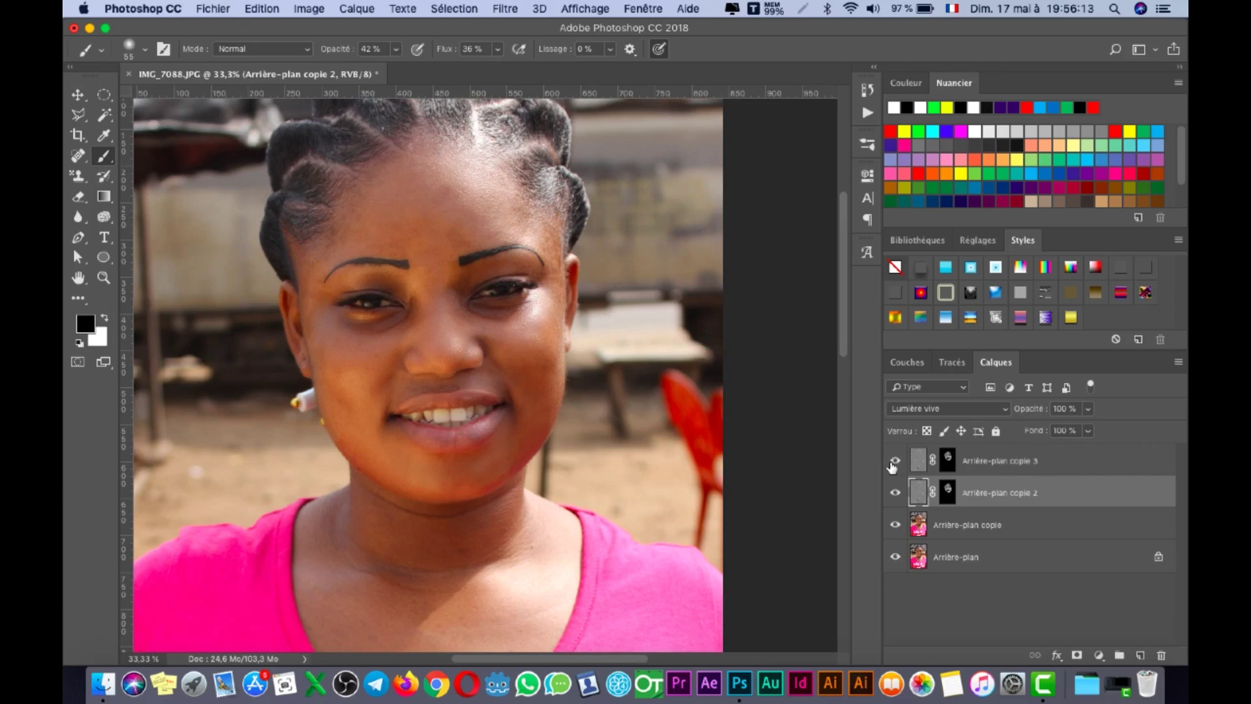
click(893, 460)
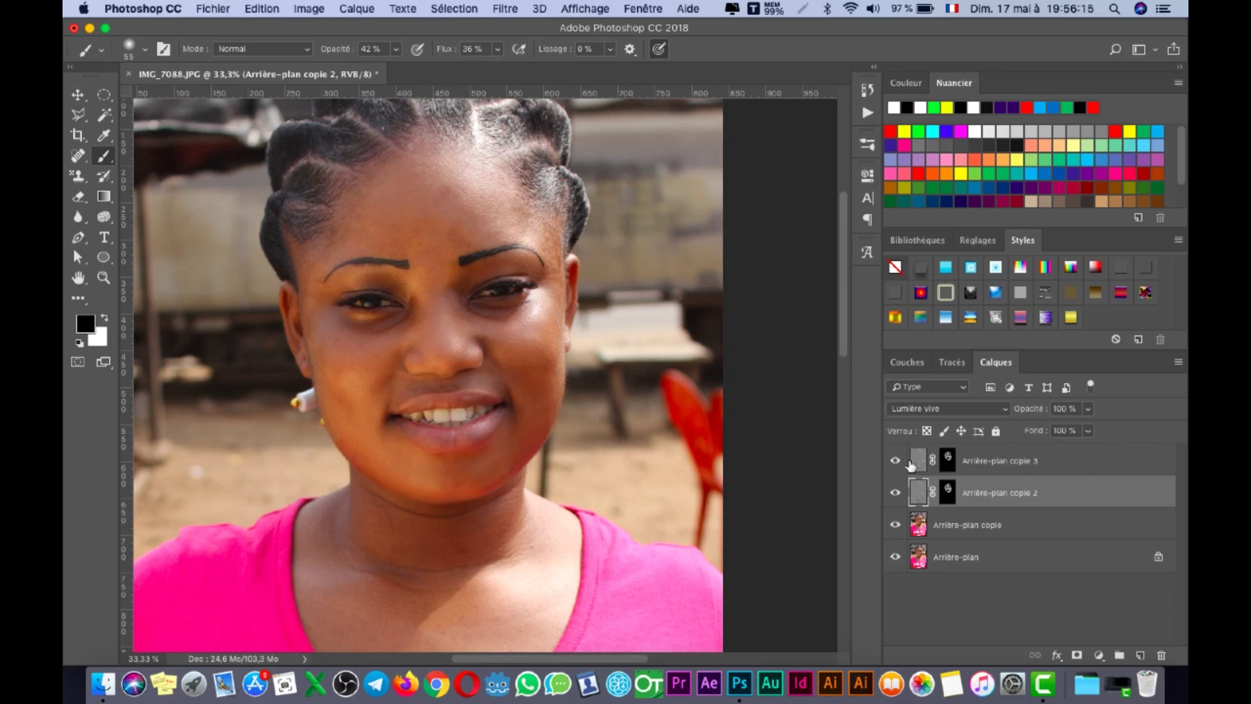
click(1009, 465)
key(Down)
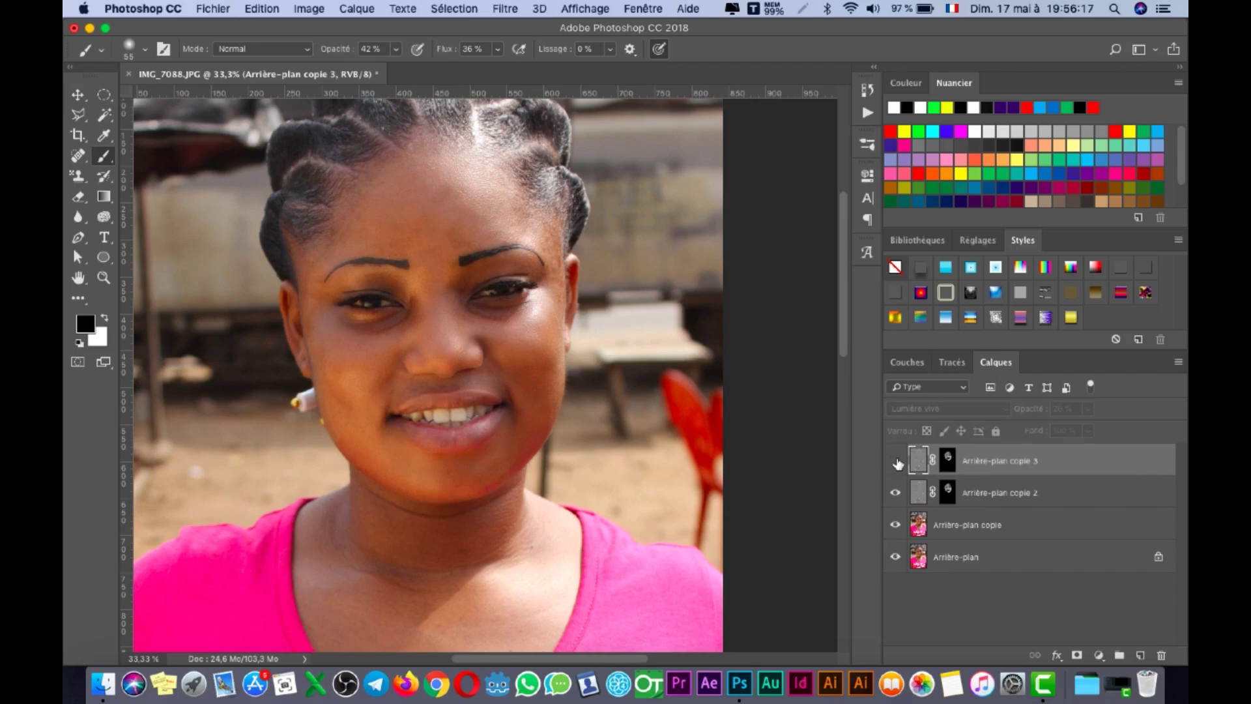
key(Down)
key(Up)
key(Up)
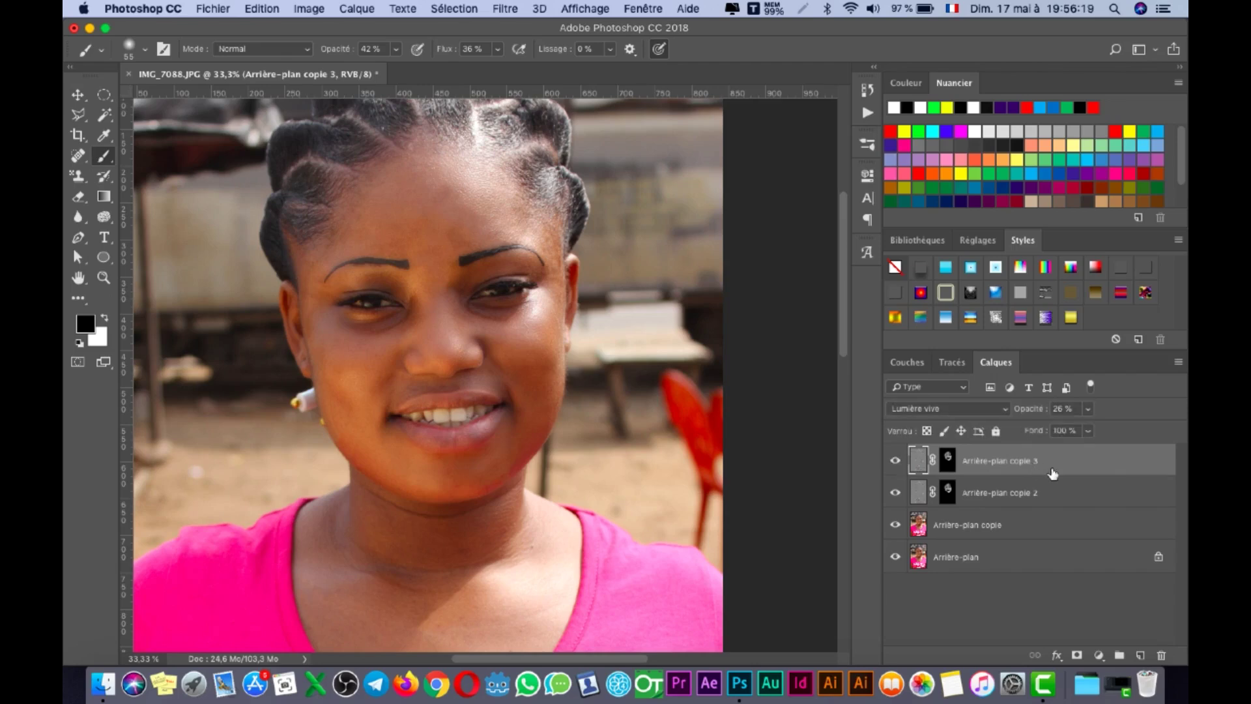
key(BackSpace)
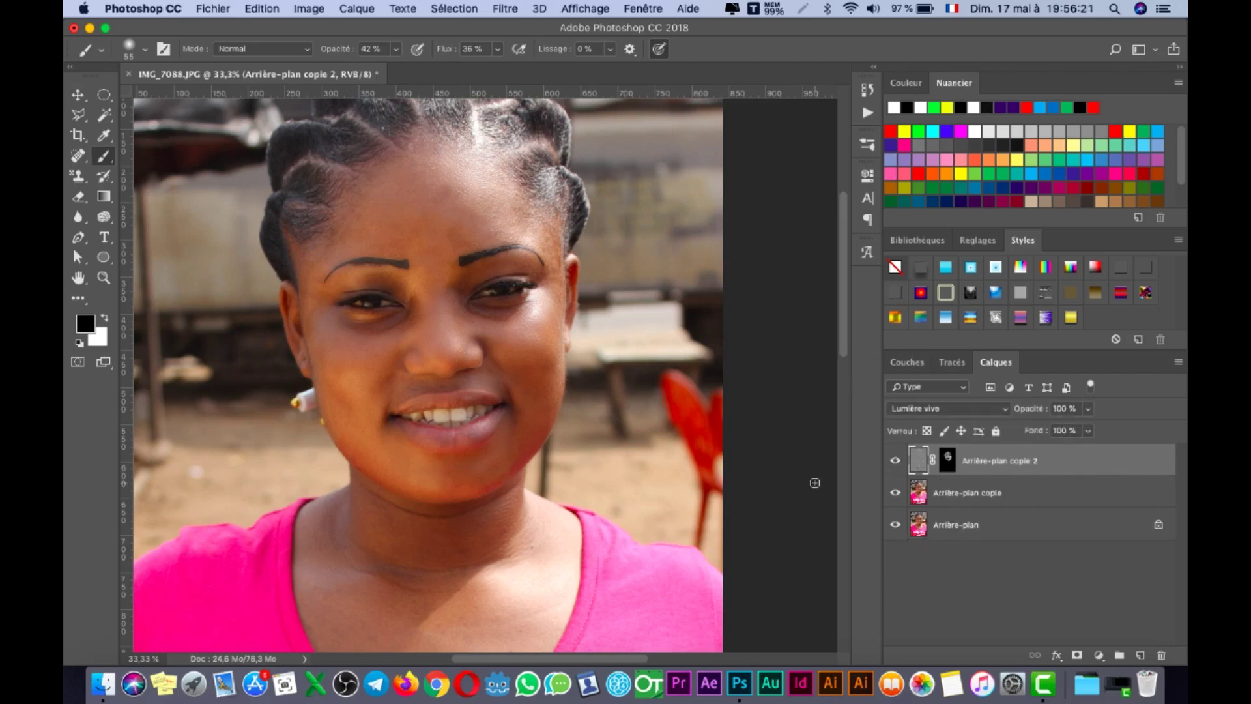
Step: Add a Levels adjustment above the background copy with black input 28 and midtones 1.42
click(989, 495)
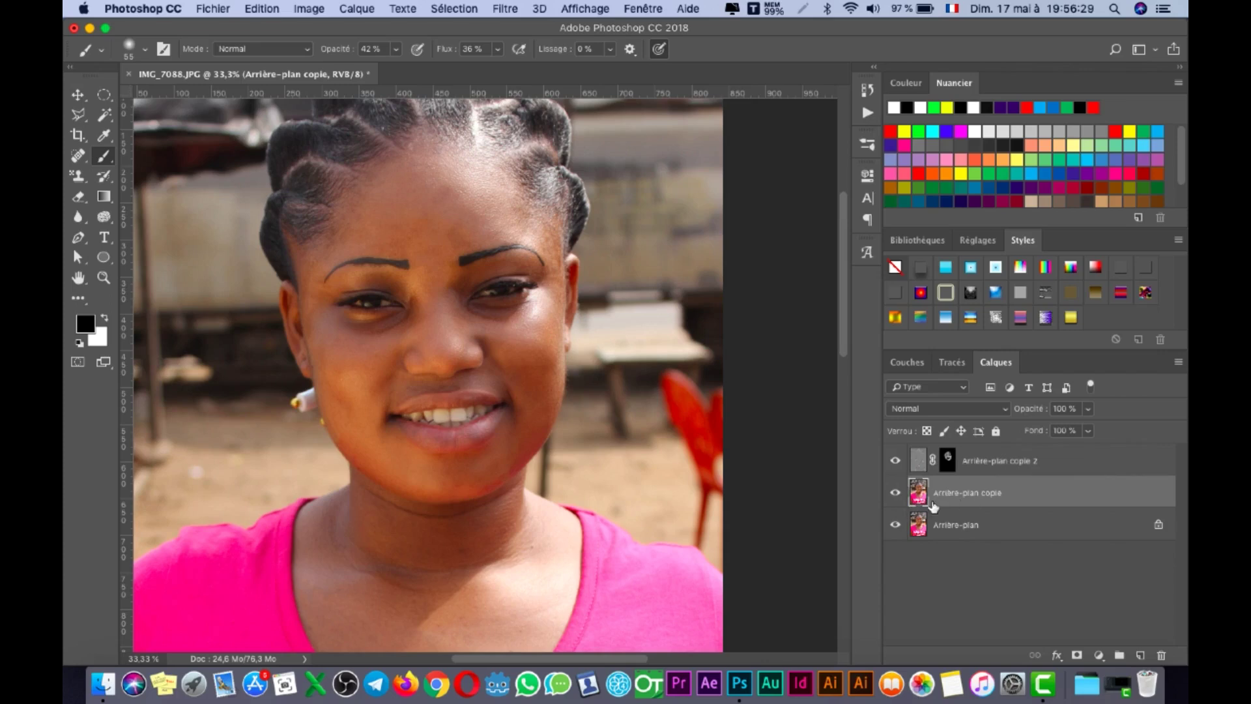
click(1098, 654)
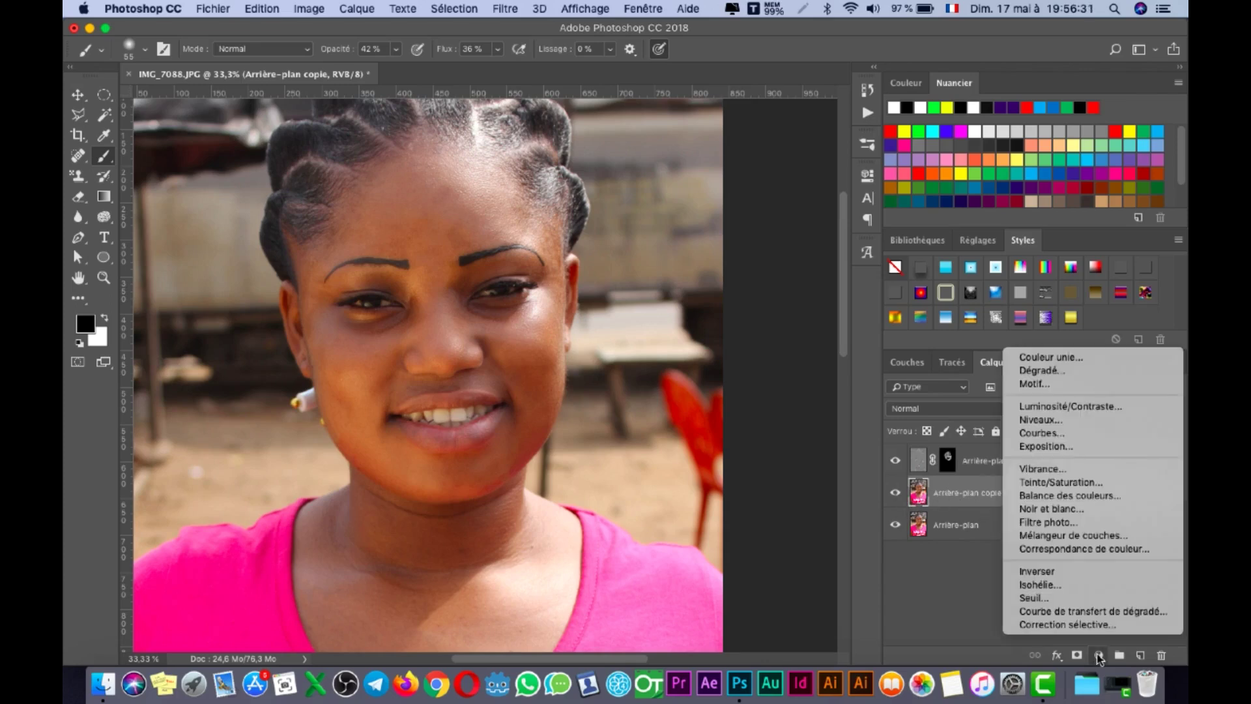
click(1070, 426)
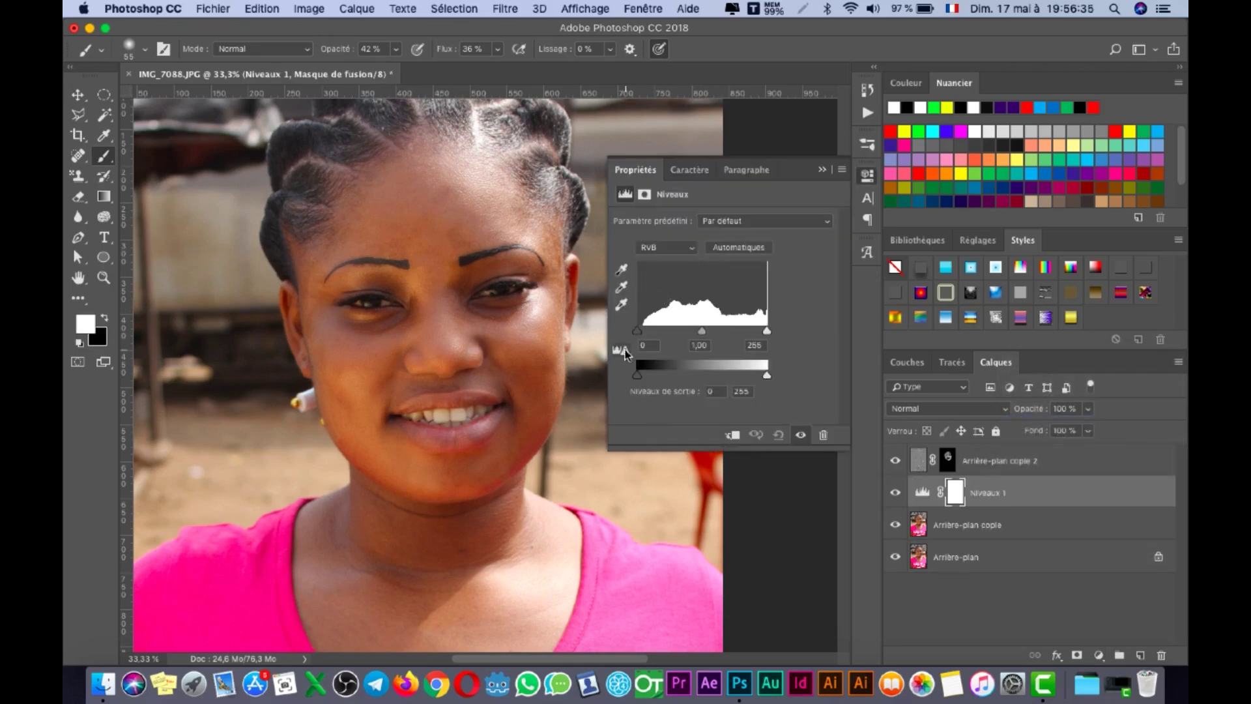
drag(699, 329, 651, 336)
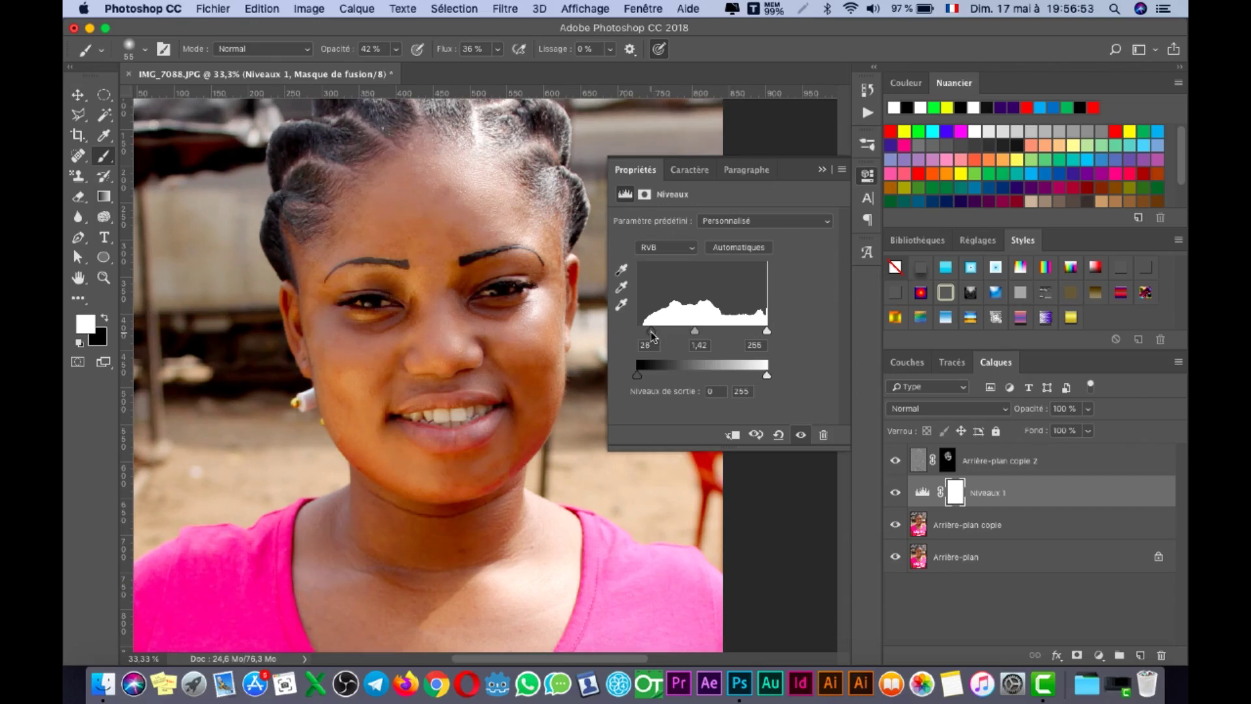
click(822, 170)
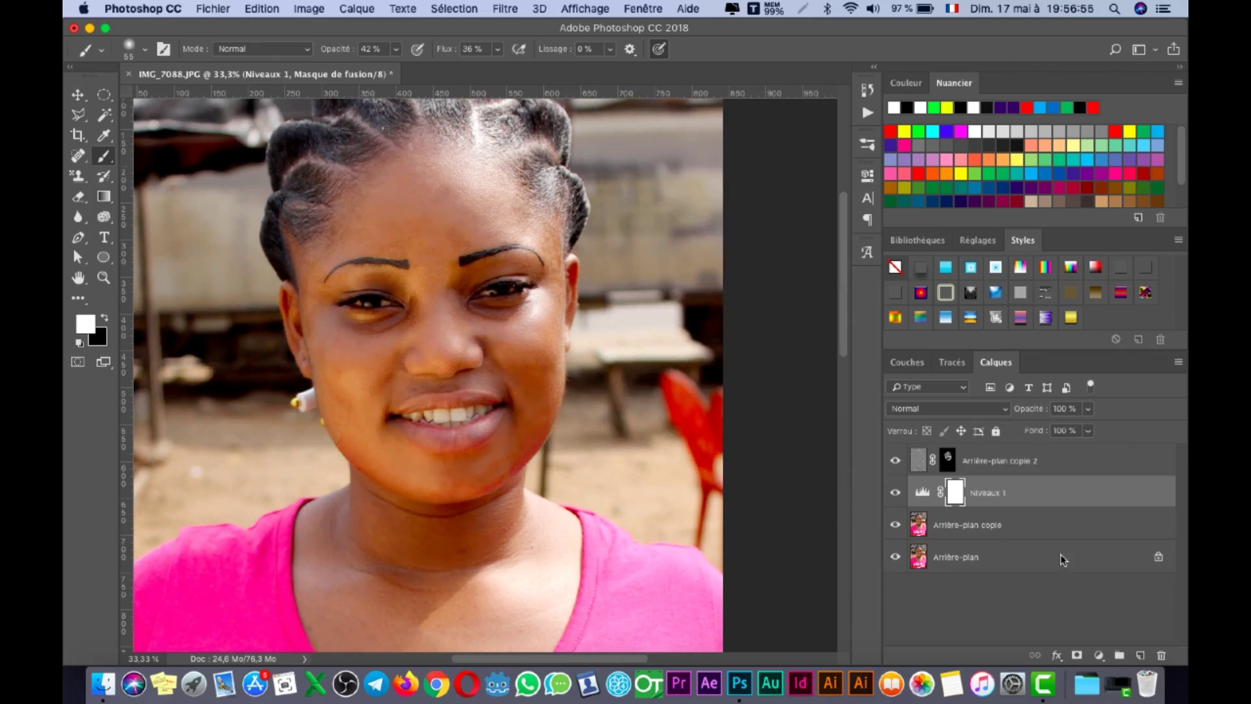
Step: Clip the Levels adjustment to the background copy layer beneath it
click(1099, 653)
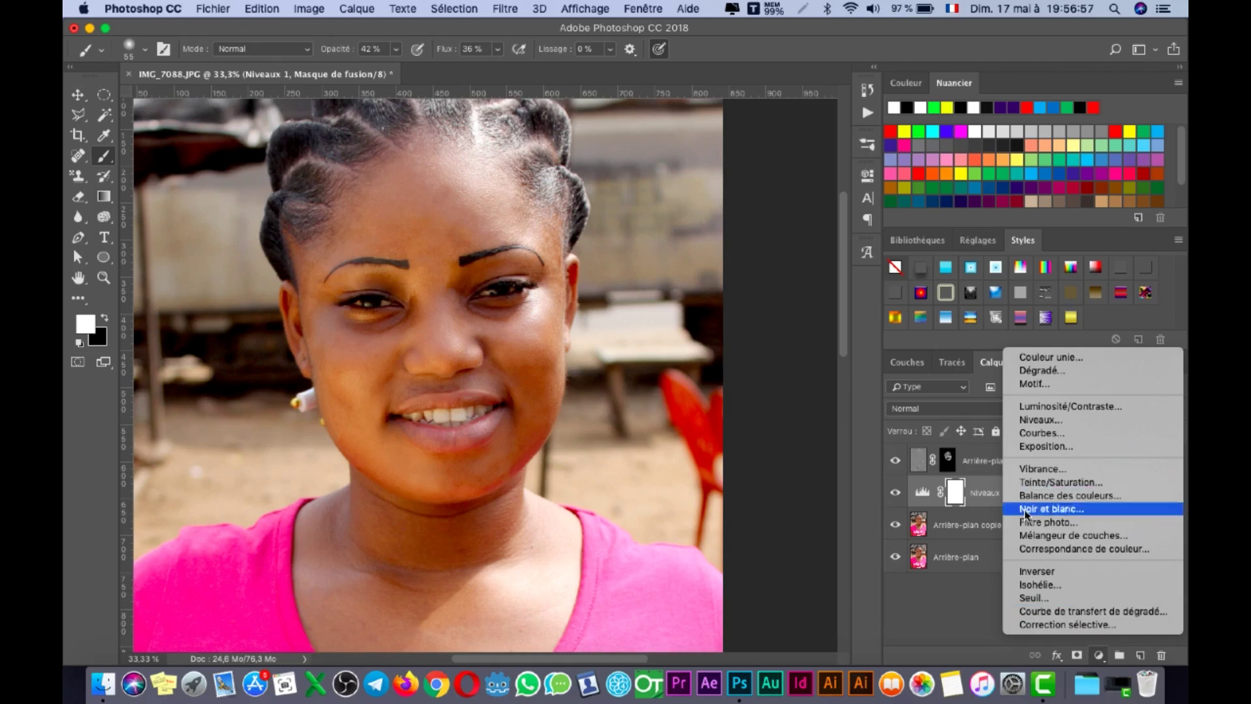
click(989, 516)
super+click(1001, 505)
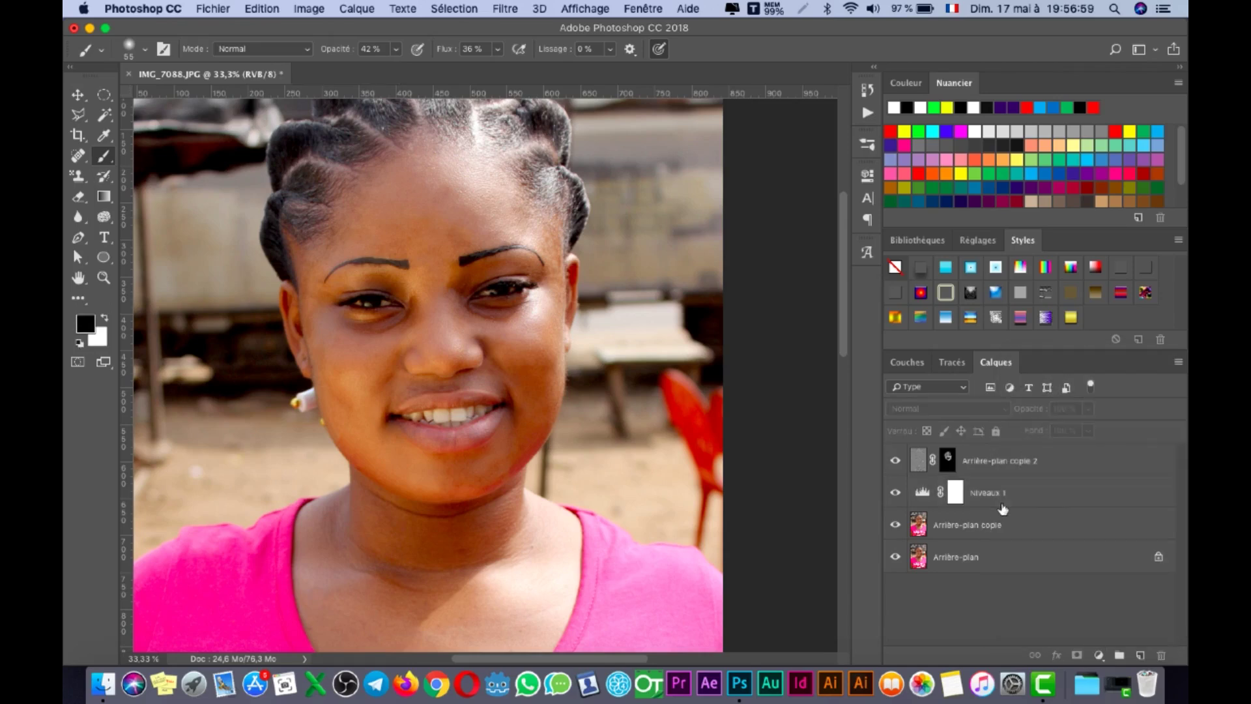
click(1035, 497)
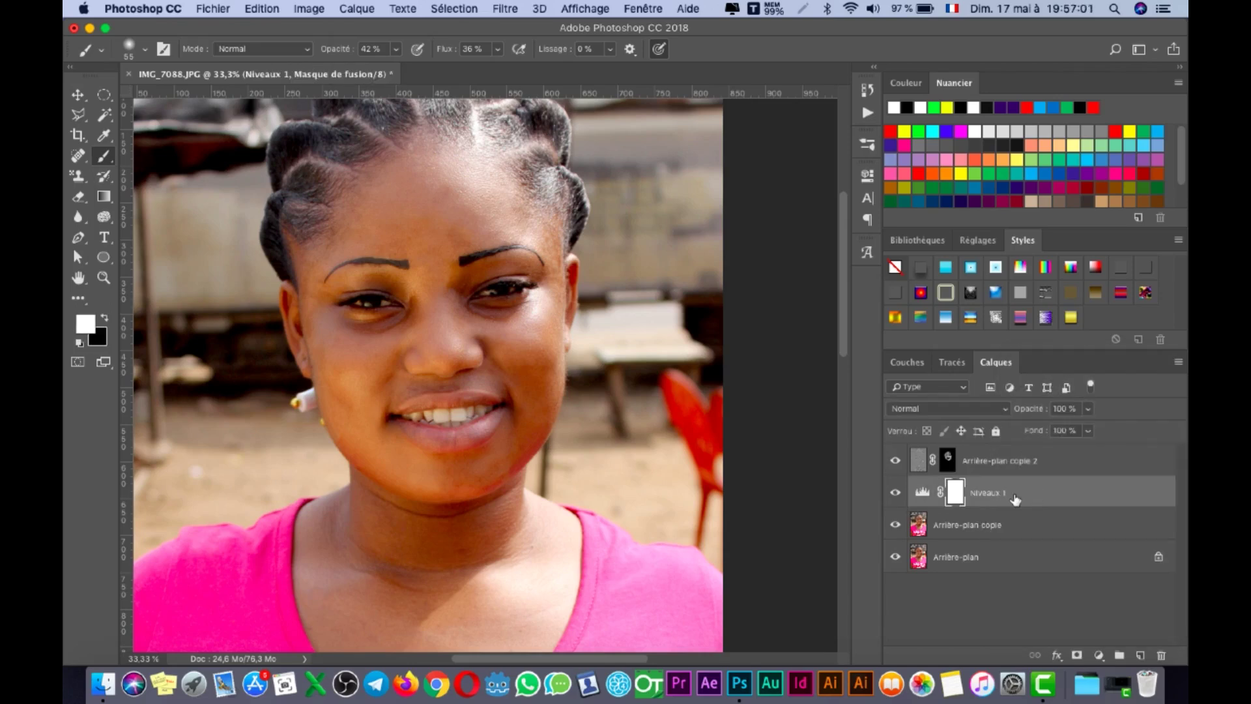
drag(996, 509, 983, 502)
alt+click(983, 502)
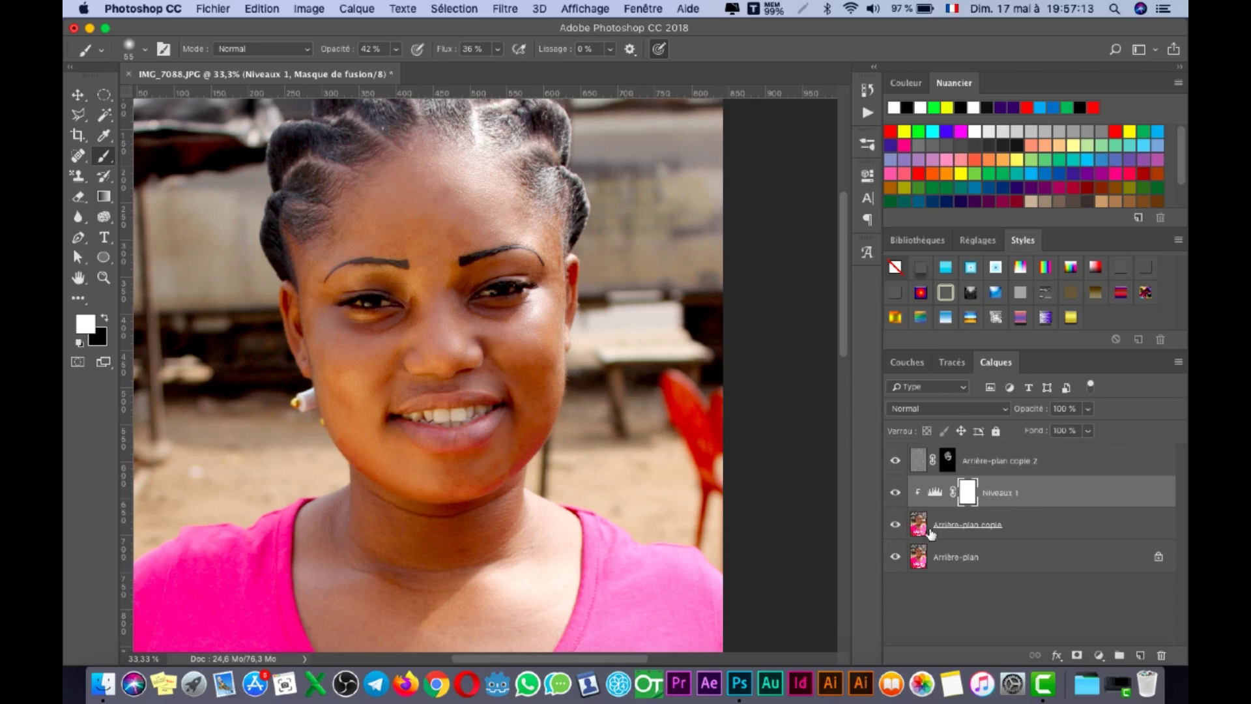
Step: Add a clipped Brightness/Contrast adjustment directly above the background copy with brightness 5 and contrast -6
click(1058, 529)
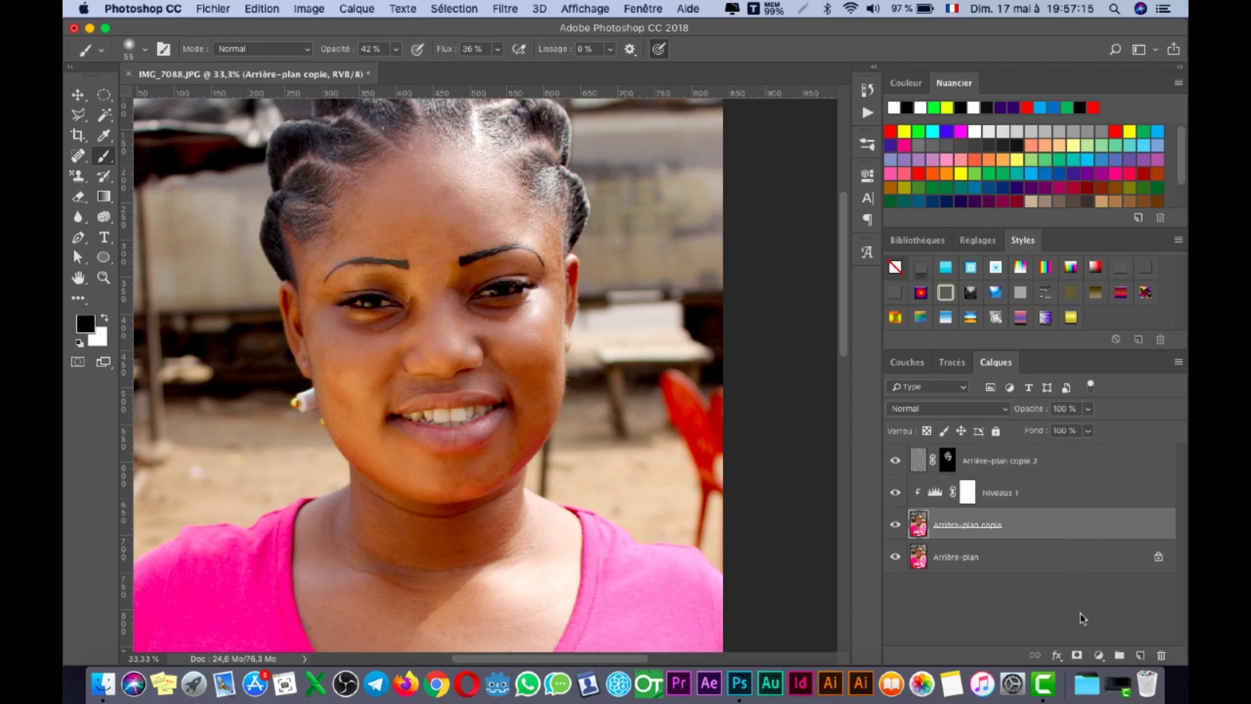
click(1098, 654)
click(1042, 407)
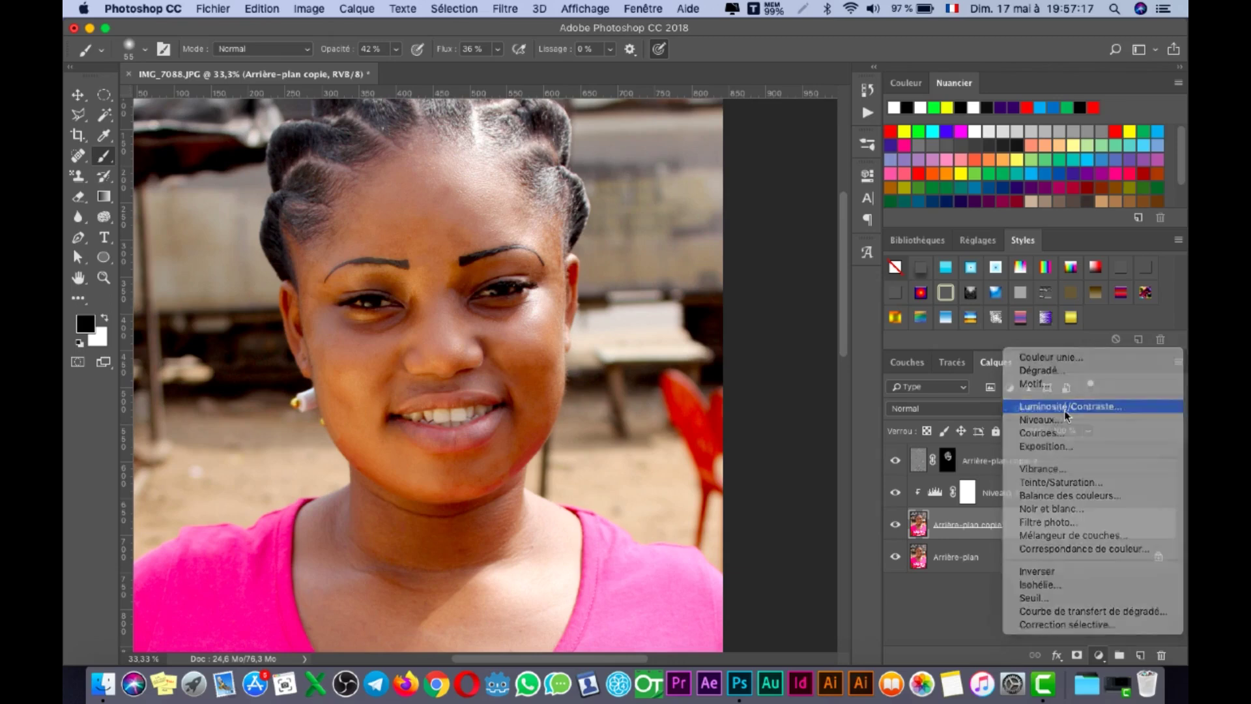
drag(723, 259, 710, 288)
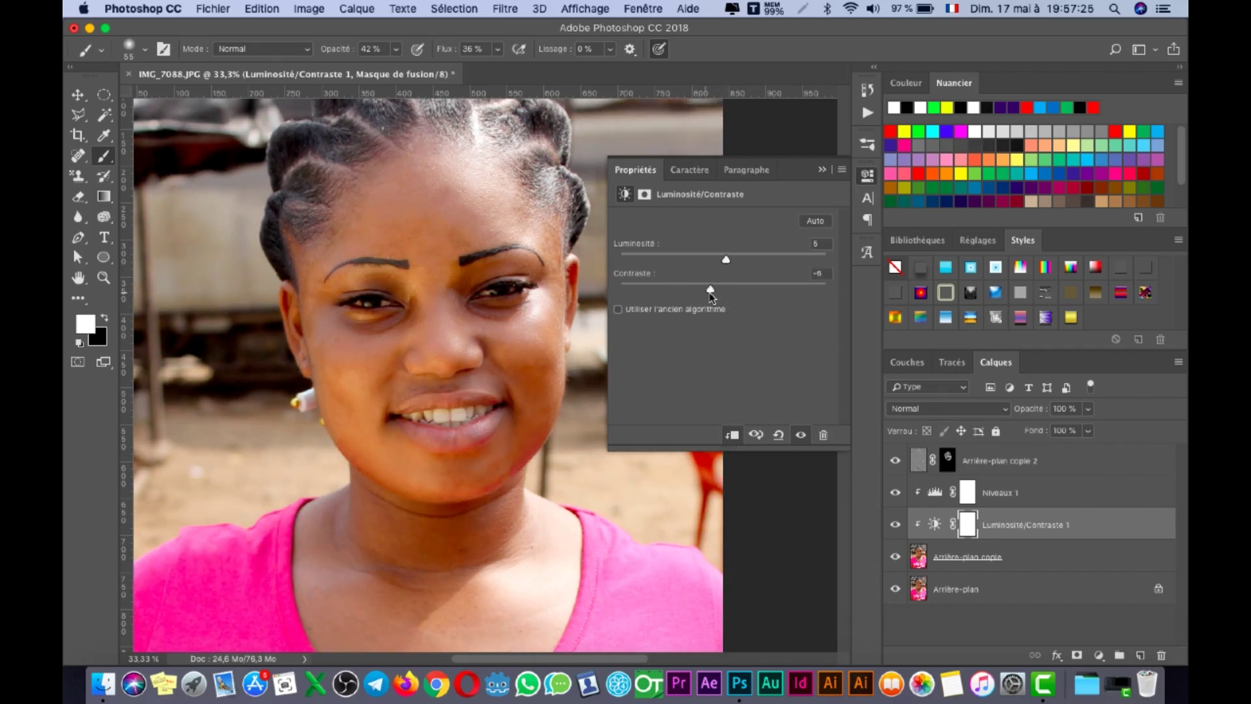
click(822, 169)
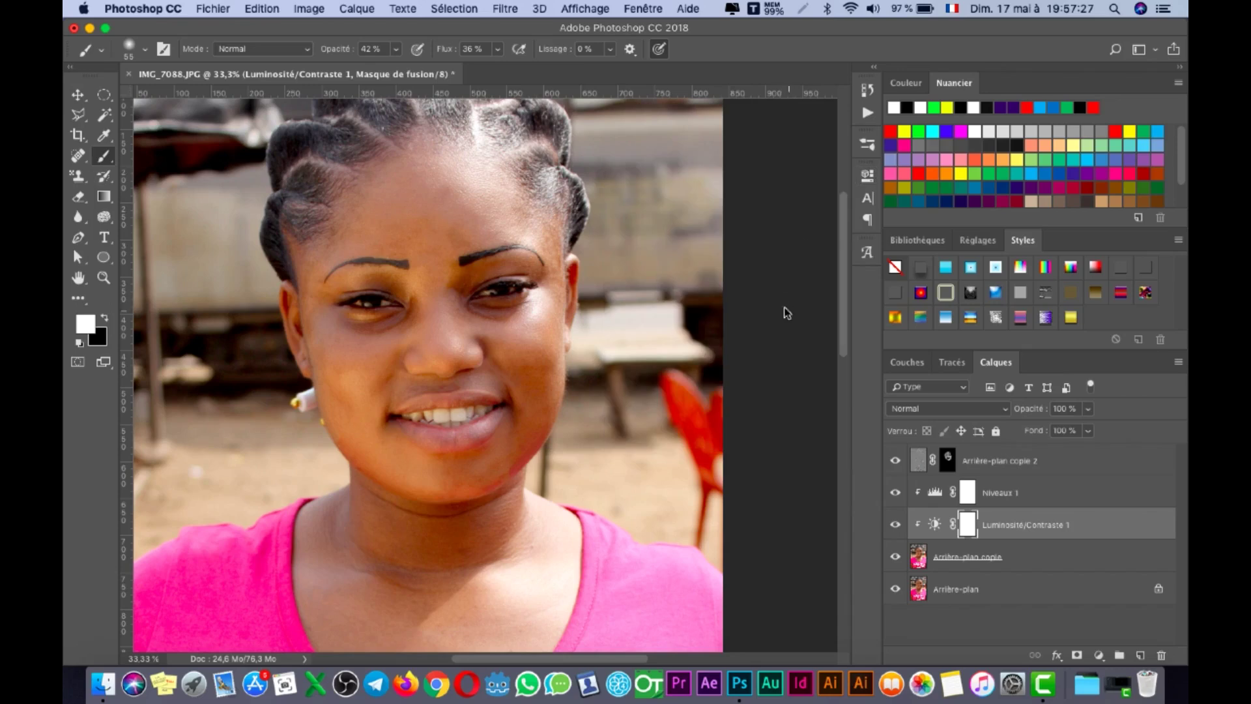
Step: Set the midtone input of the Levels adjustment to 1.38
double_click(936, 492)
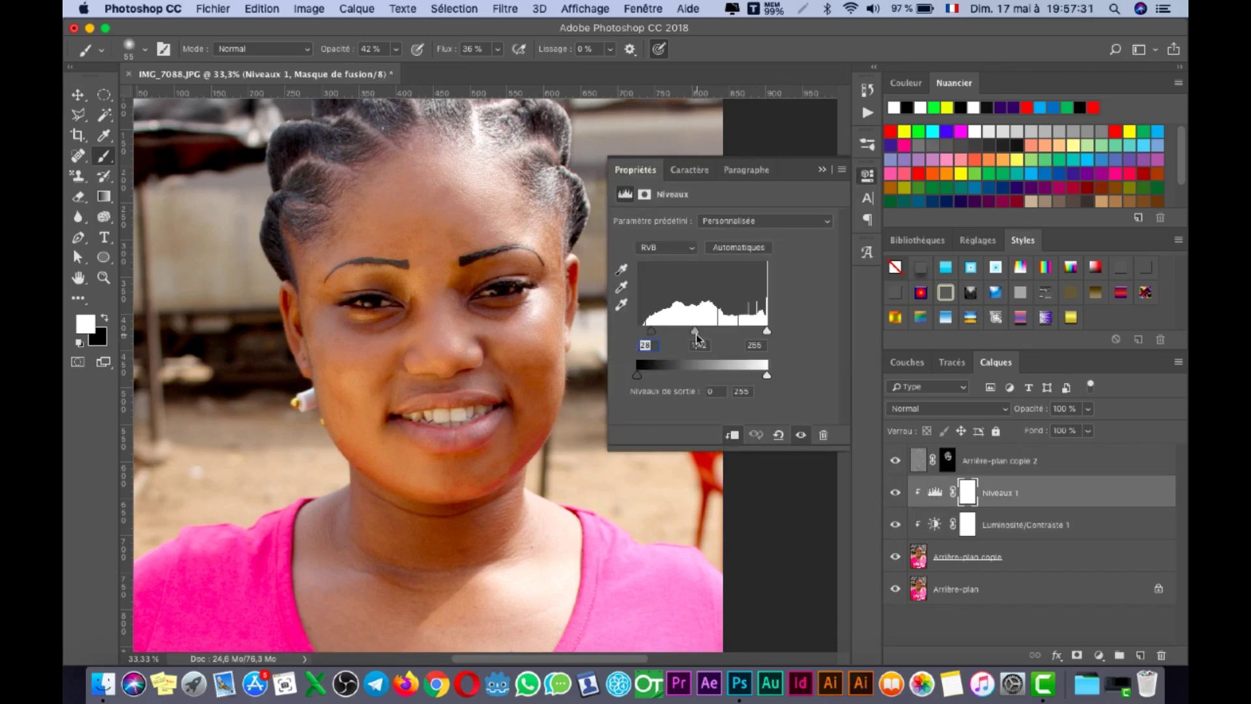
mouse_move(695, 335)
mouse_down()
mouse_move(684, 337)
mouse_move(695, 336)
mouse_up()
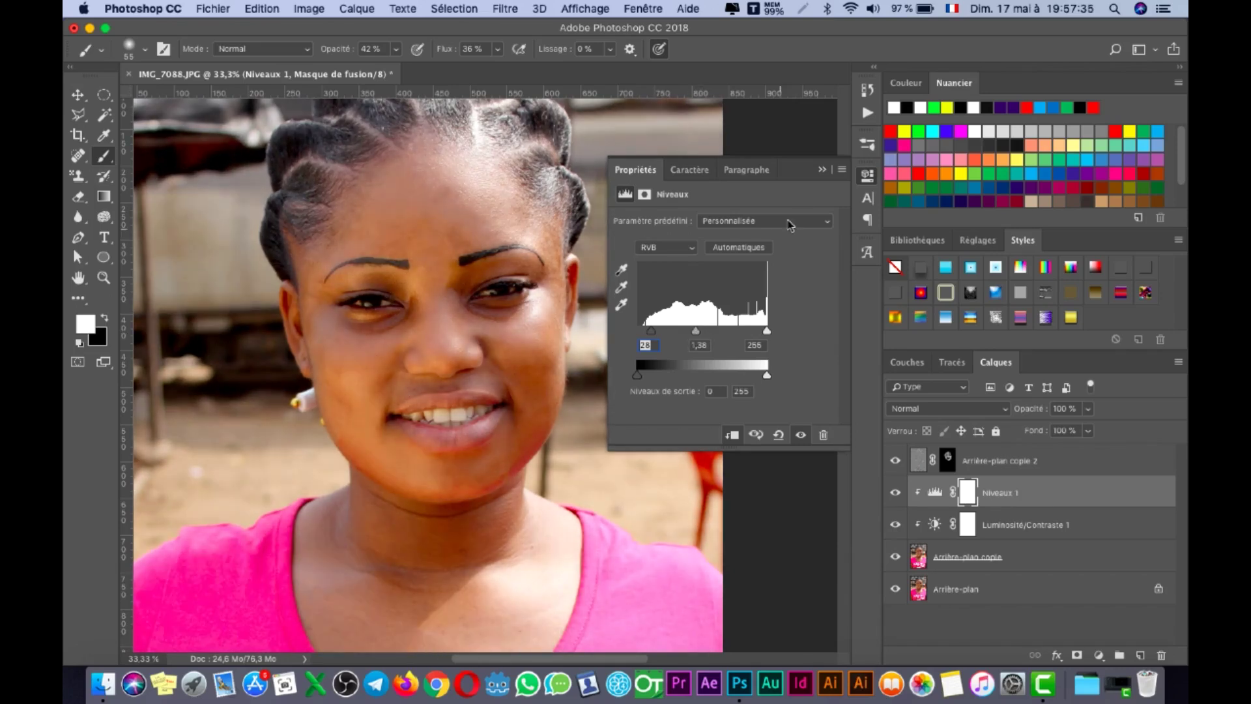
click(823, 170)
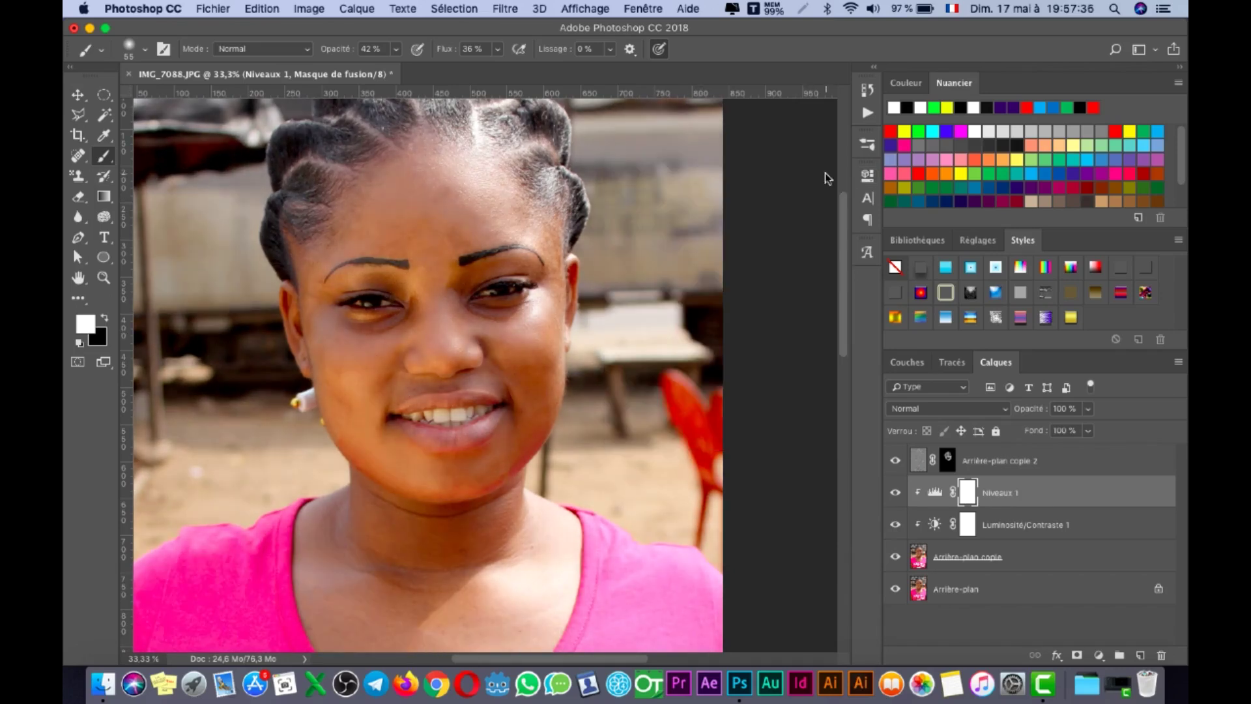
Step: Add a clipped Hue/Saturation adjustment above the Brightness/Contrast layer with saturation -14
click(1070, 538)
click(1099, 655)
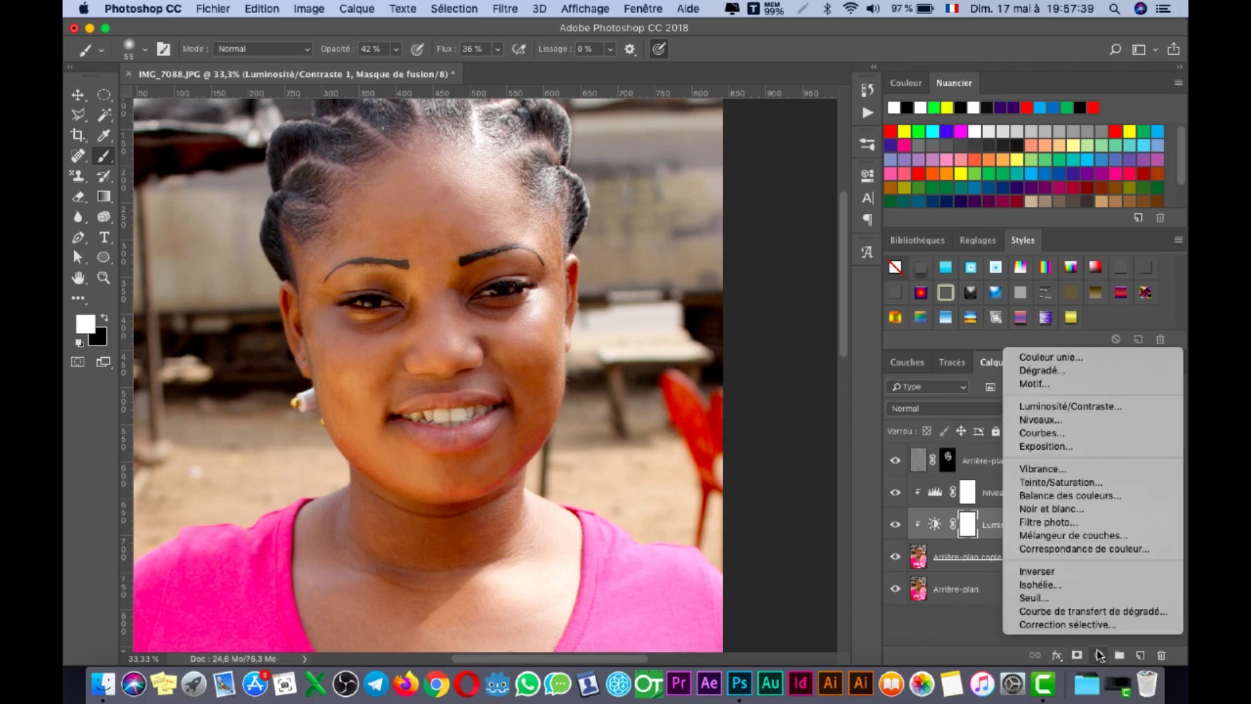
click(1078, 482)
mouse_move(729, 310)
mouse_down()
mouse_move(700, 308)
mouse_move(775, 310)
mouse_move(708, 304)
mouse_up()
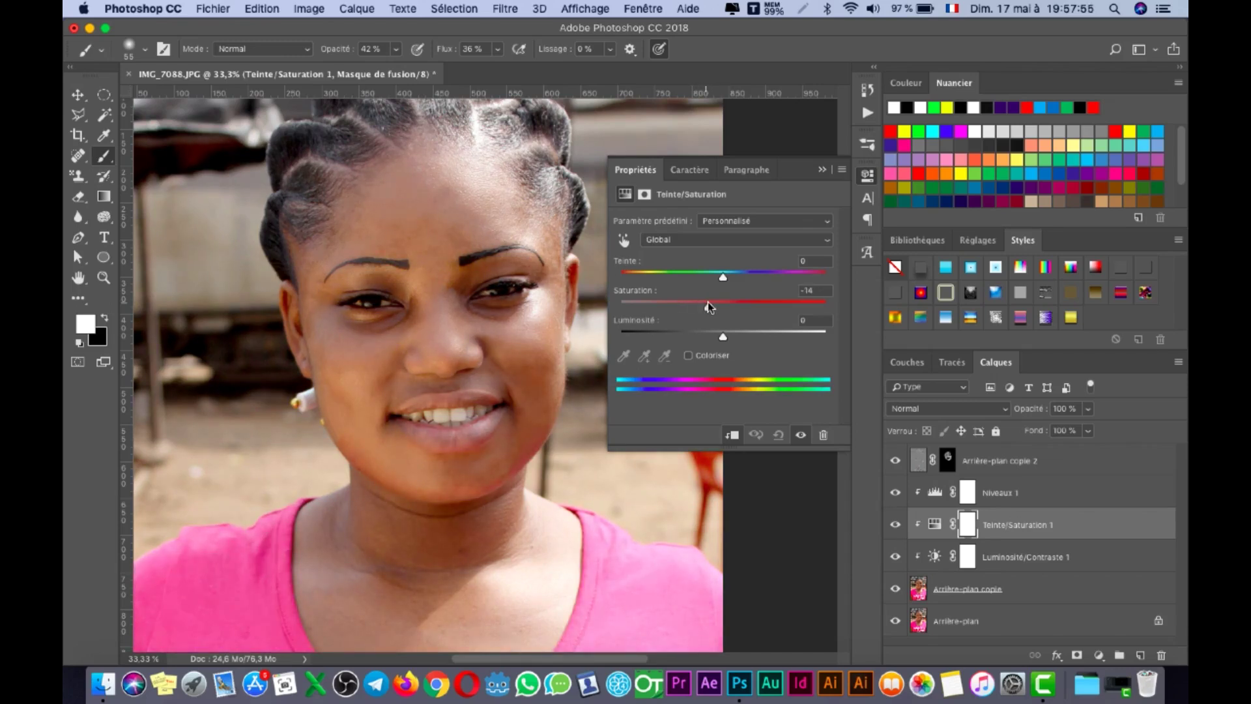
click(823, 169)
key(super+minus)
key(super+minus)
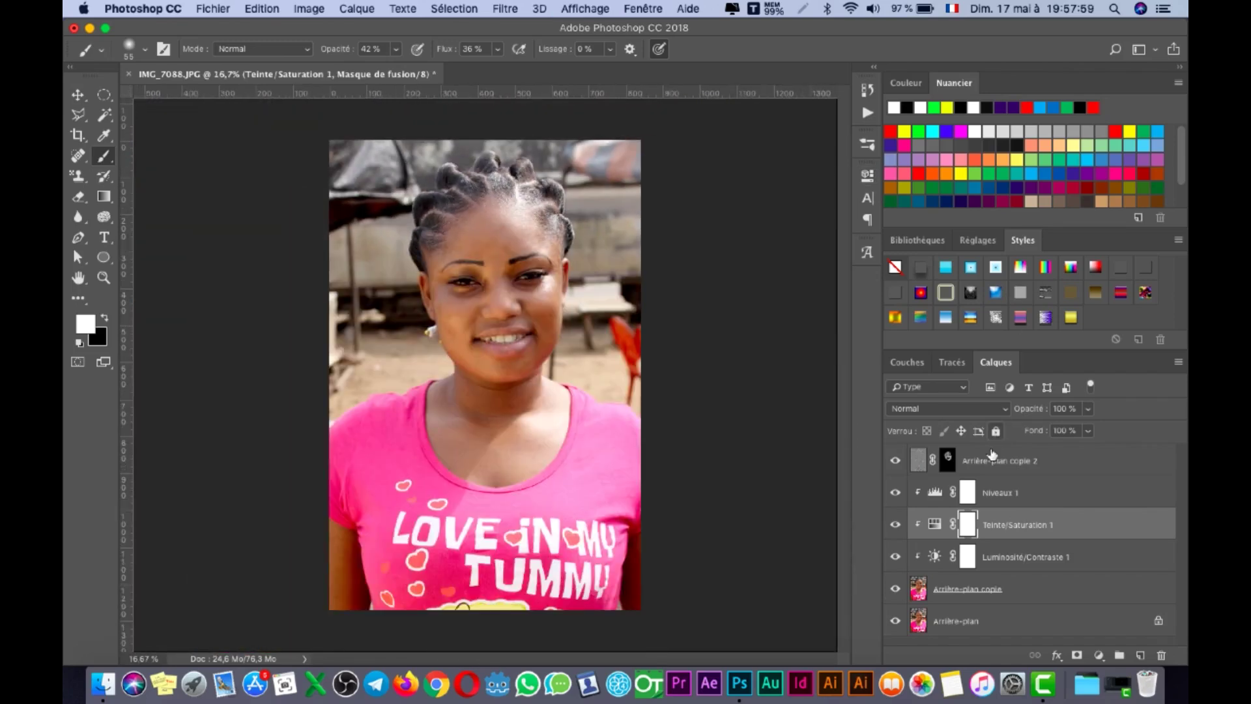
Step: Raise the saturation slightly in the Hue/Saturation adjustment, keeping it below zero
double_click(936, 526)
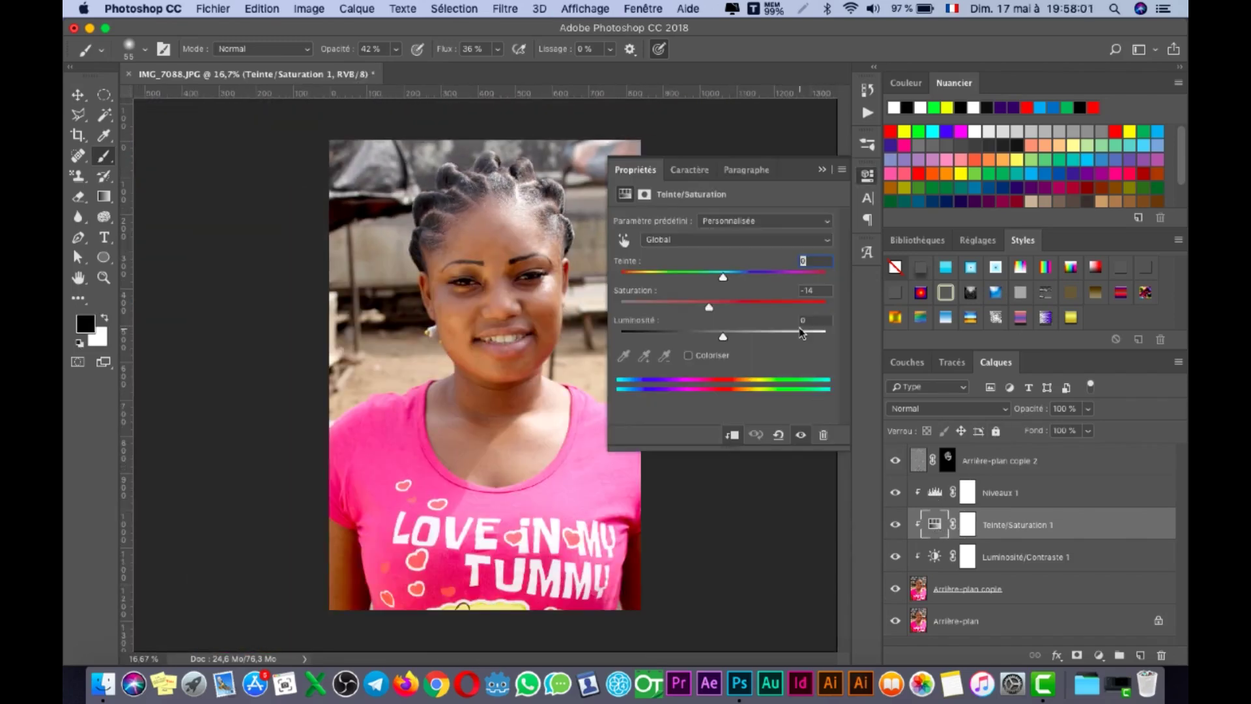
drag(710, 309, 717, 308)
click(822, 170)
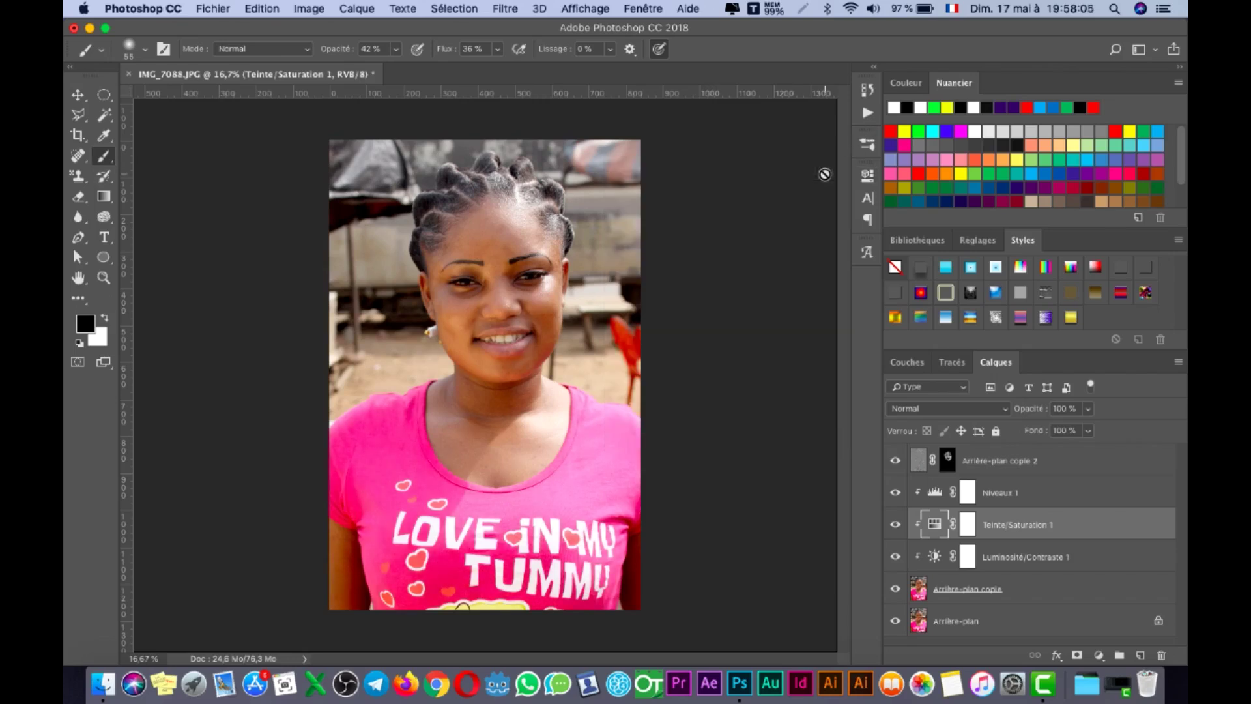
Step: Add a clipped Color Balance adjustment above the background copy with midtones at +13 toward green and +15 toward blue
scroll(613, 357, up, 2)
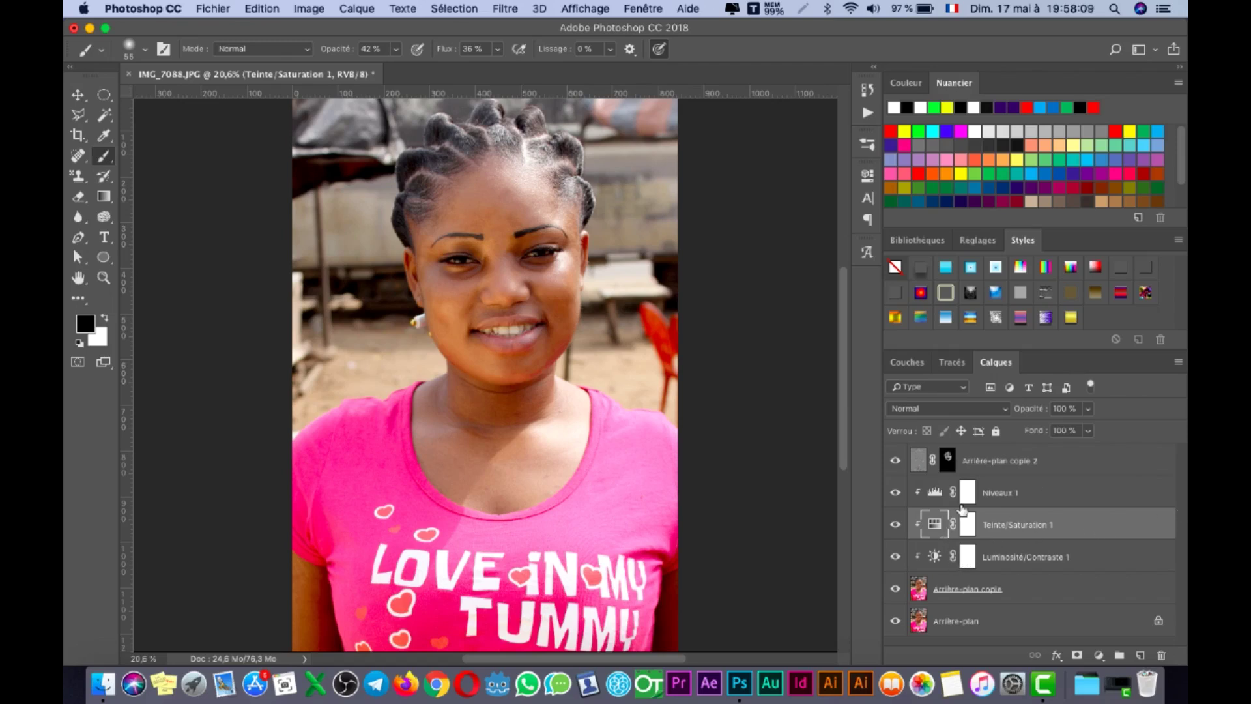
click(1019, 591)
click(1098, 654)
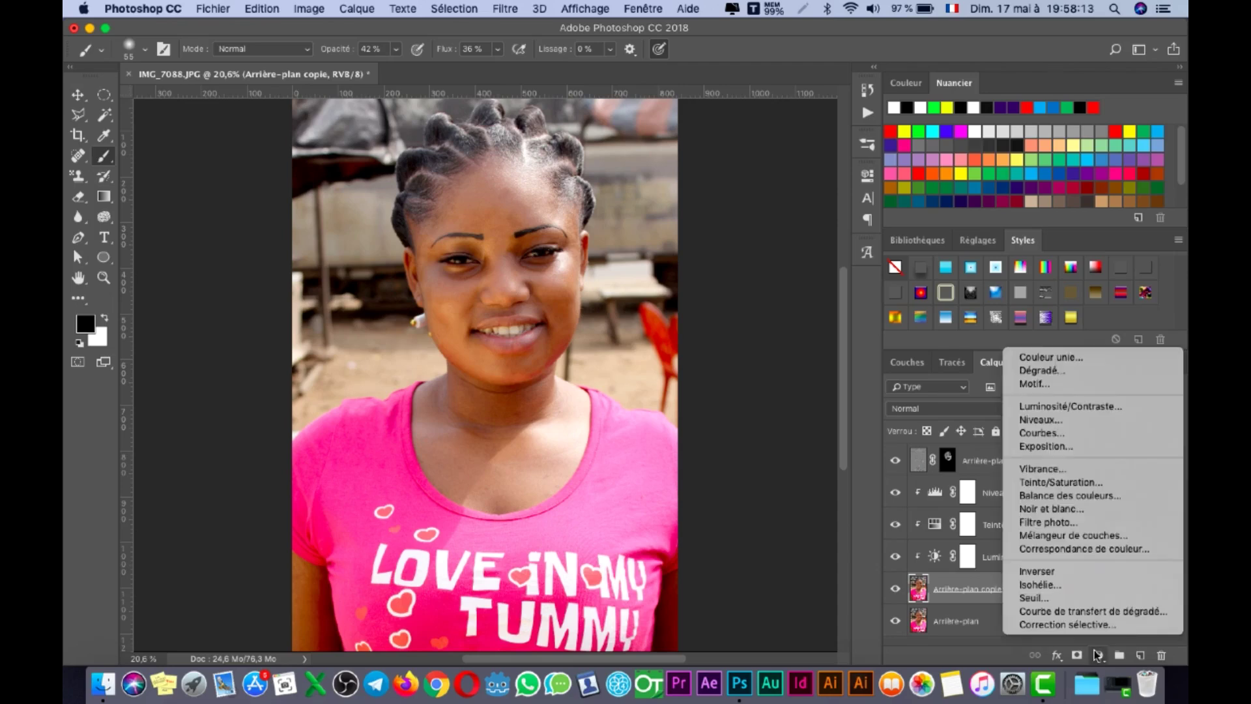
click(1095, 497)
mouse_move(704, 282)
mouse_down()
mouse_move(784, 282)
mouse_move(711, 284)
mouse_move(742, 313)
mouse_move(708, 313)
mouse_move(720, 315)
mouse_move(733, 287)
mouse_move(713, 287)
mouse_up()
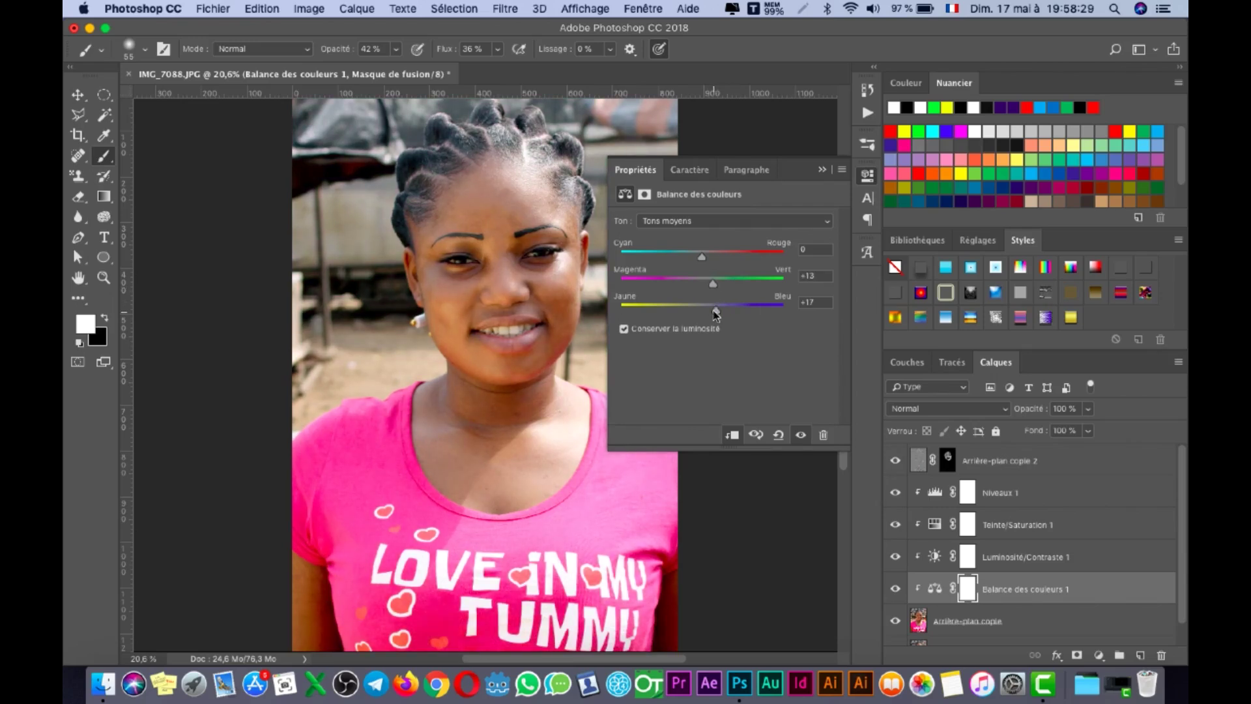
mouse_move(723, 310)
mouse_down()
mouse_move(687, 315)
mouse_move(715, 318)
mouse_up()
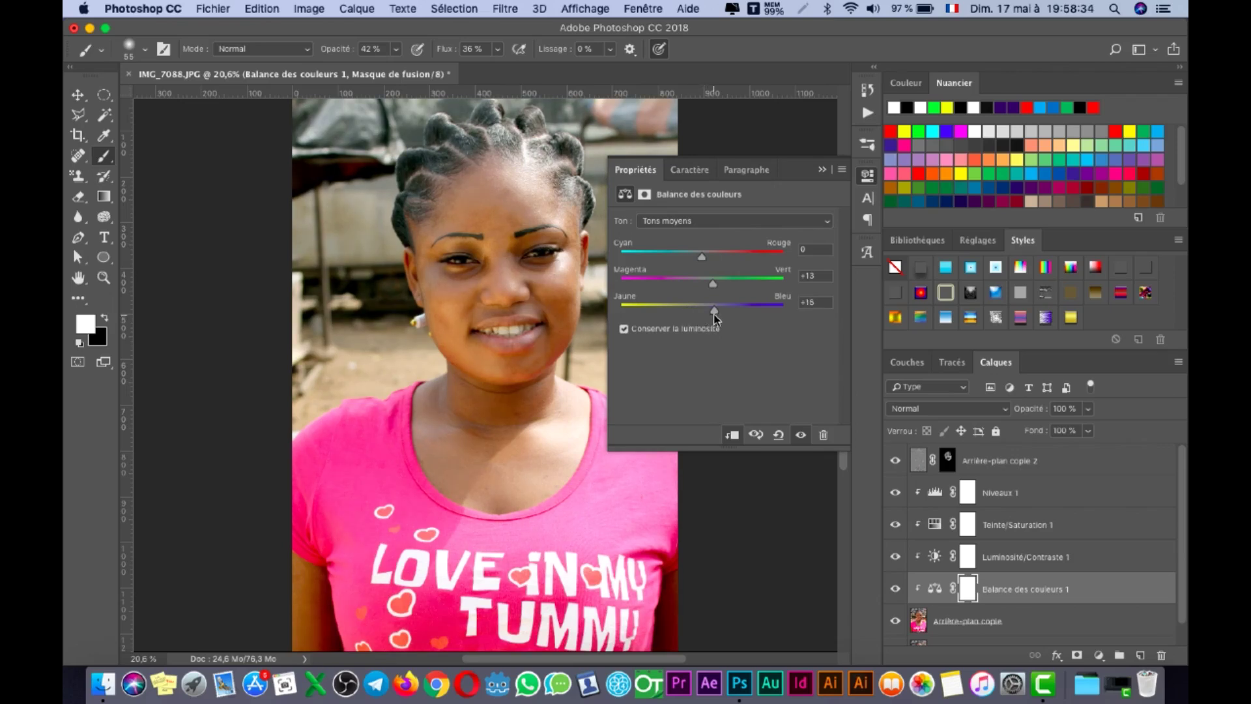
click(819, 170)
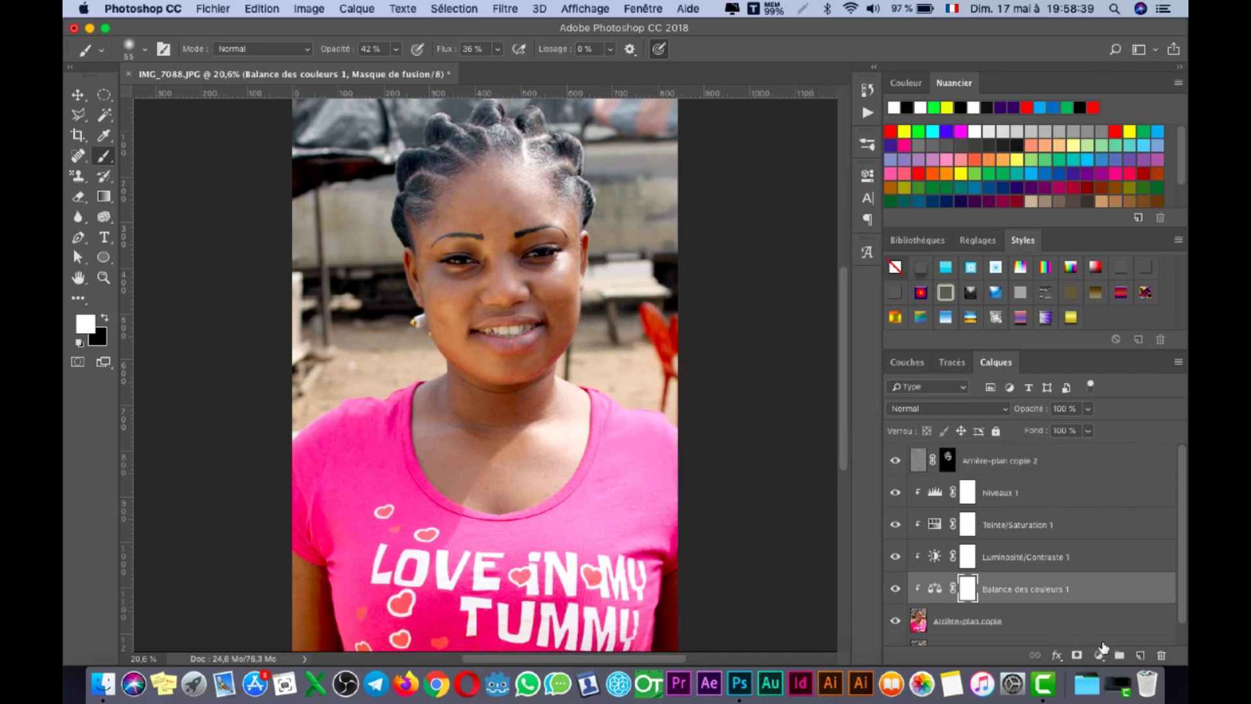
Step: Add a clipped Photo Filter adjustment above Color Balance using Warming Filter (85) at 42% density
click(1098, 655)
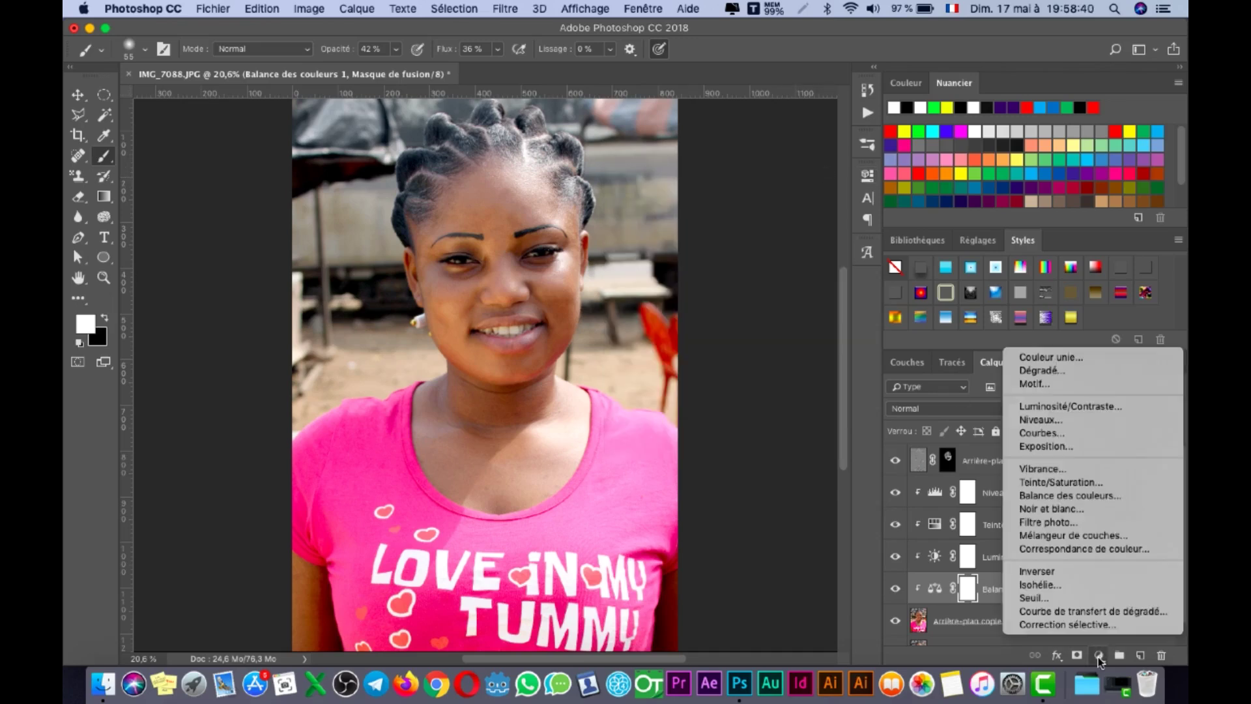
click(1083, 521)
click(675, 287)
mouse_move(715, 284)
mouse_down()
mouse_move(757, 287)
mouse_move(705, 285)
mouse_up()
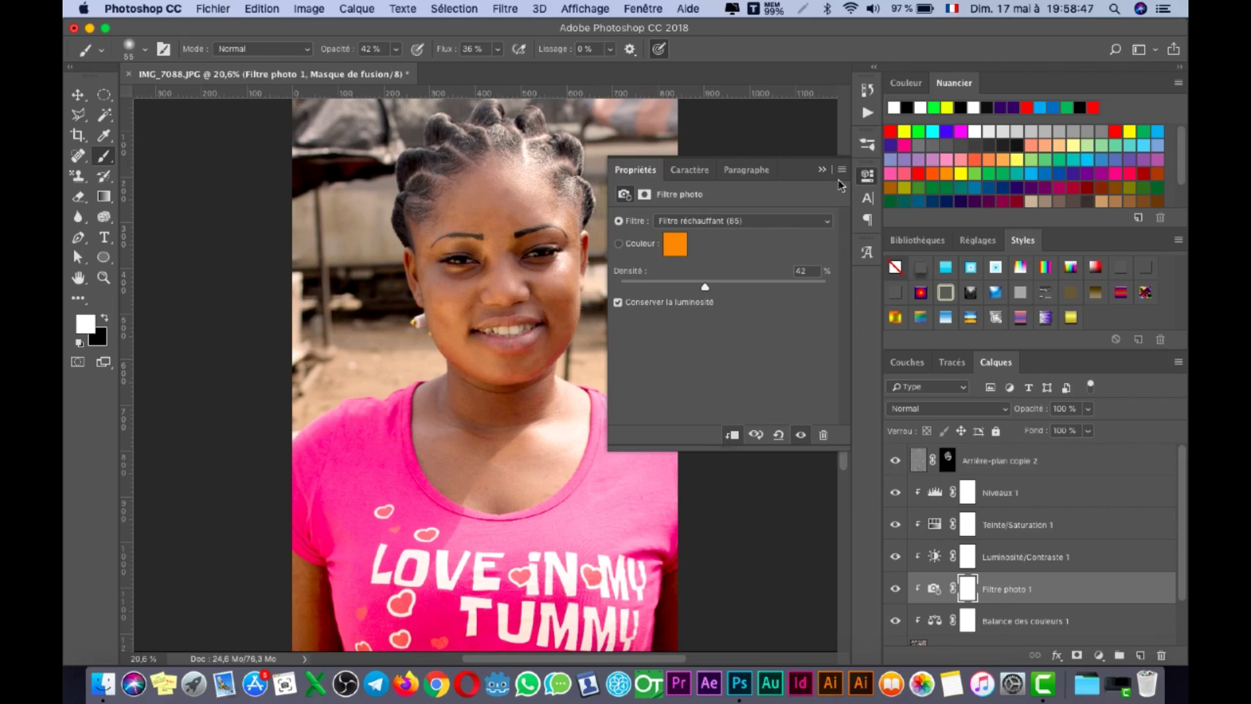
Step: Add a clipped Curves adjustment above Brightness/Contrast, pulling the midtones down to output 111 and the shadows down to output 19
click(822, 168)
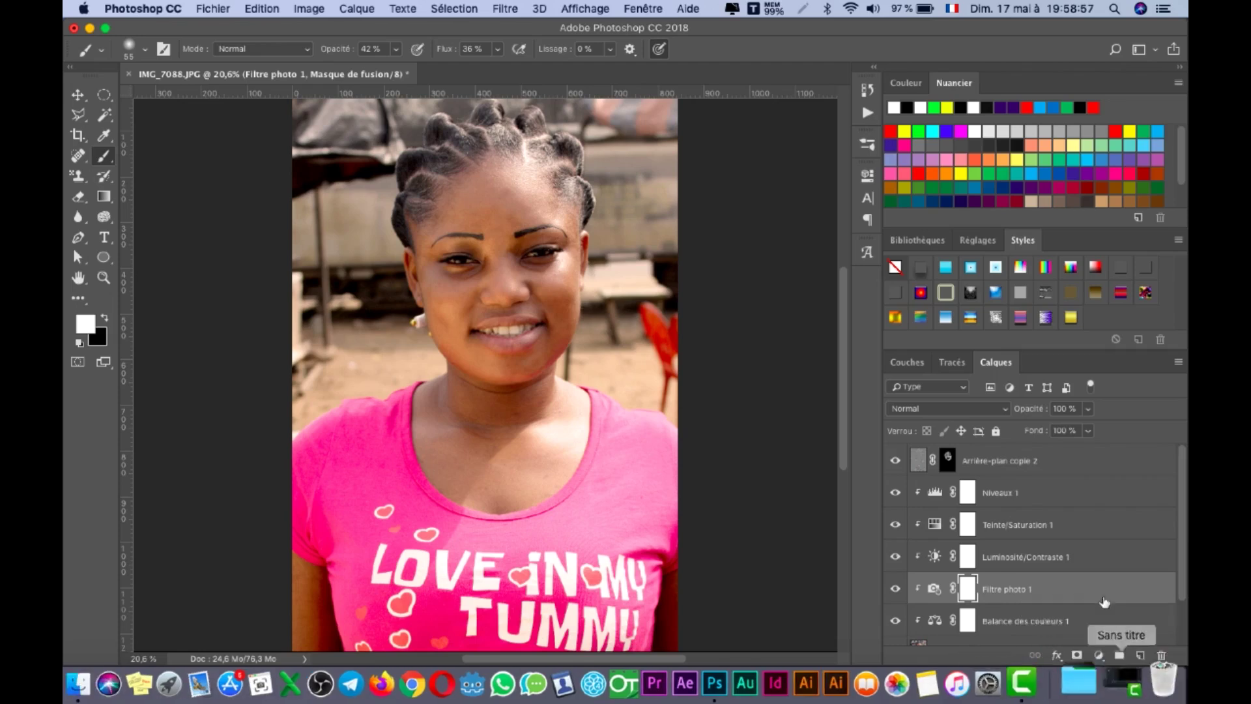
click(1059, 566)
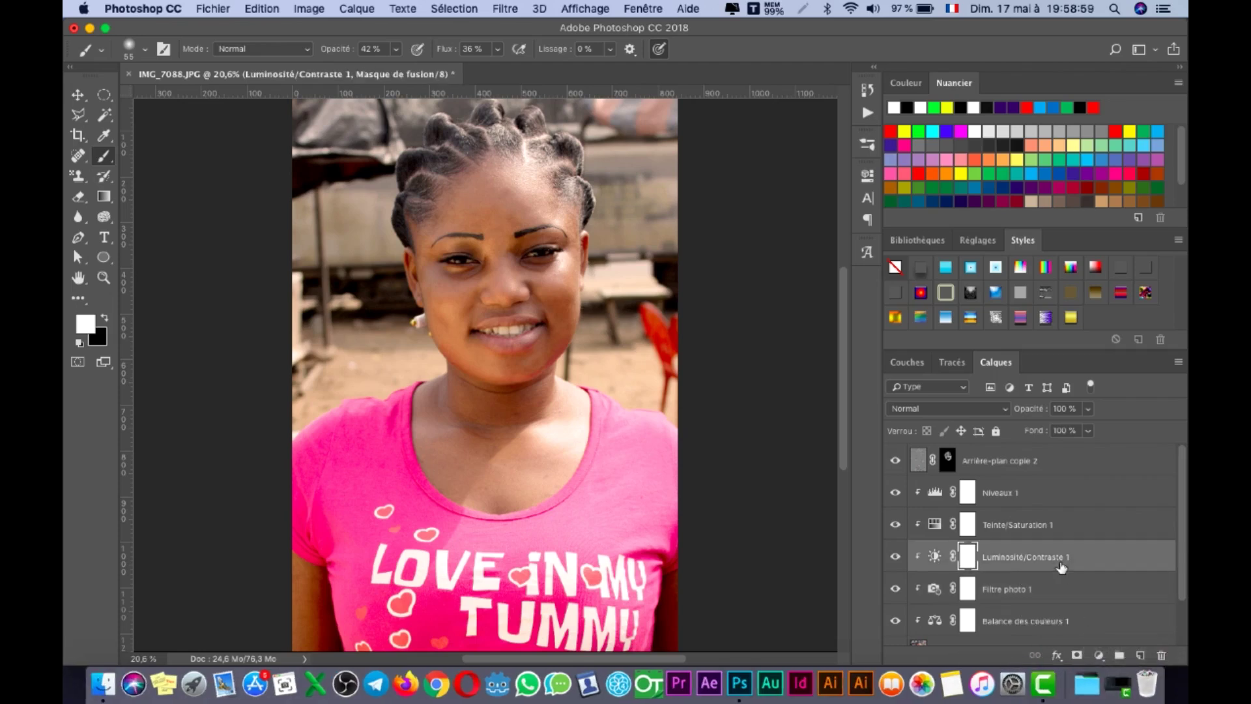
click(896, 558)
click(896, 557)
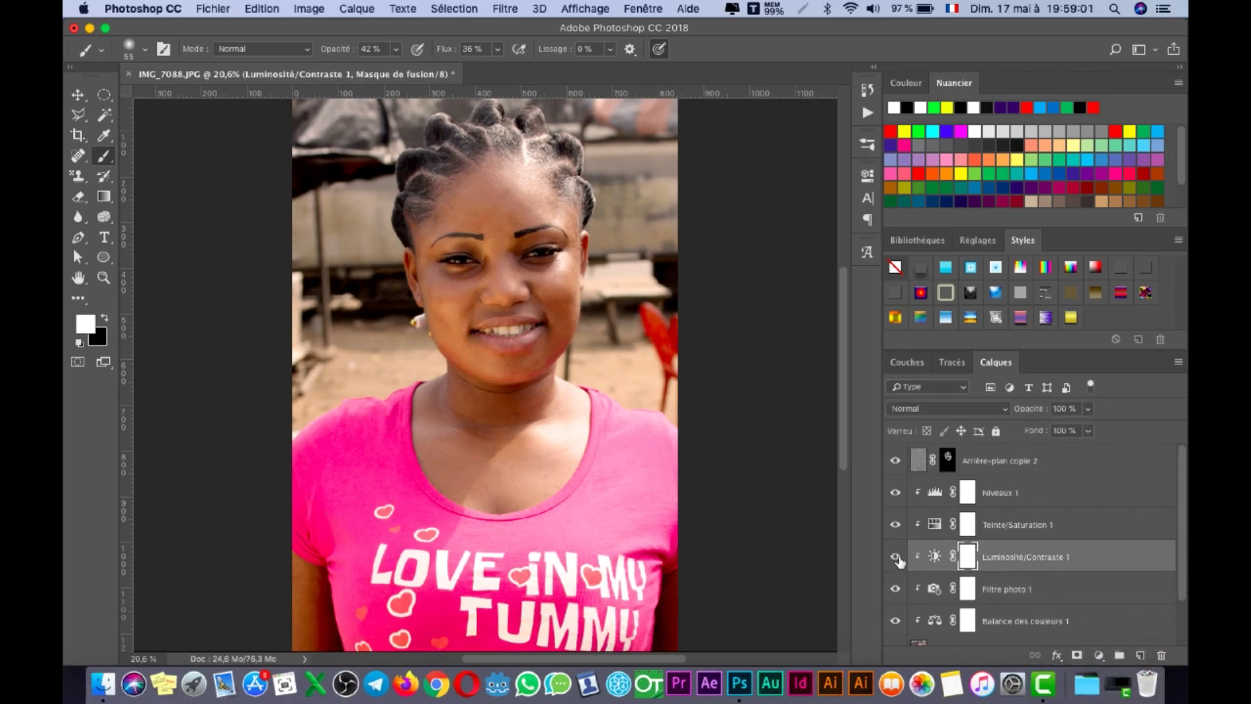
click(1099, 655)
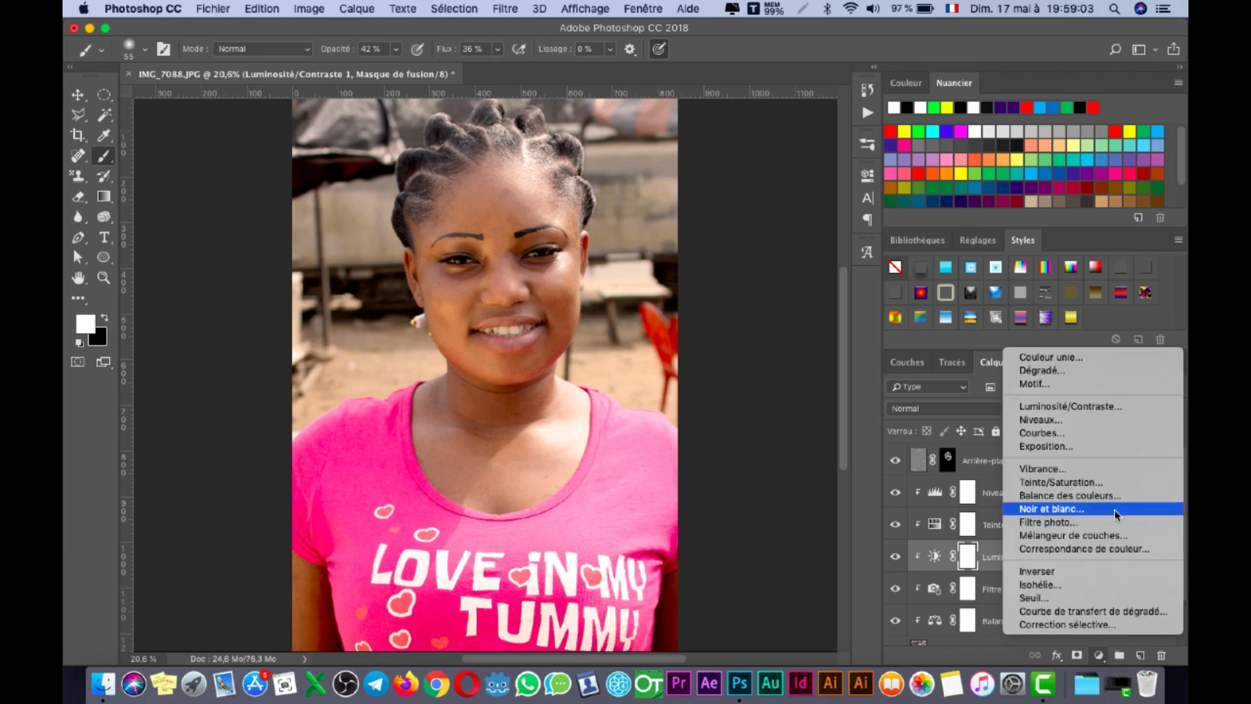
click(1058, 431)
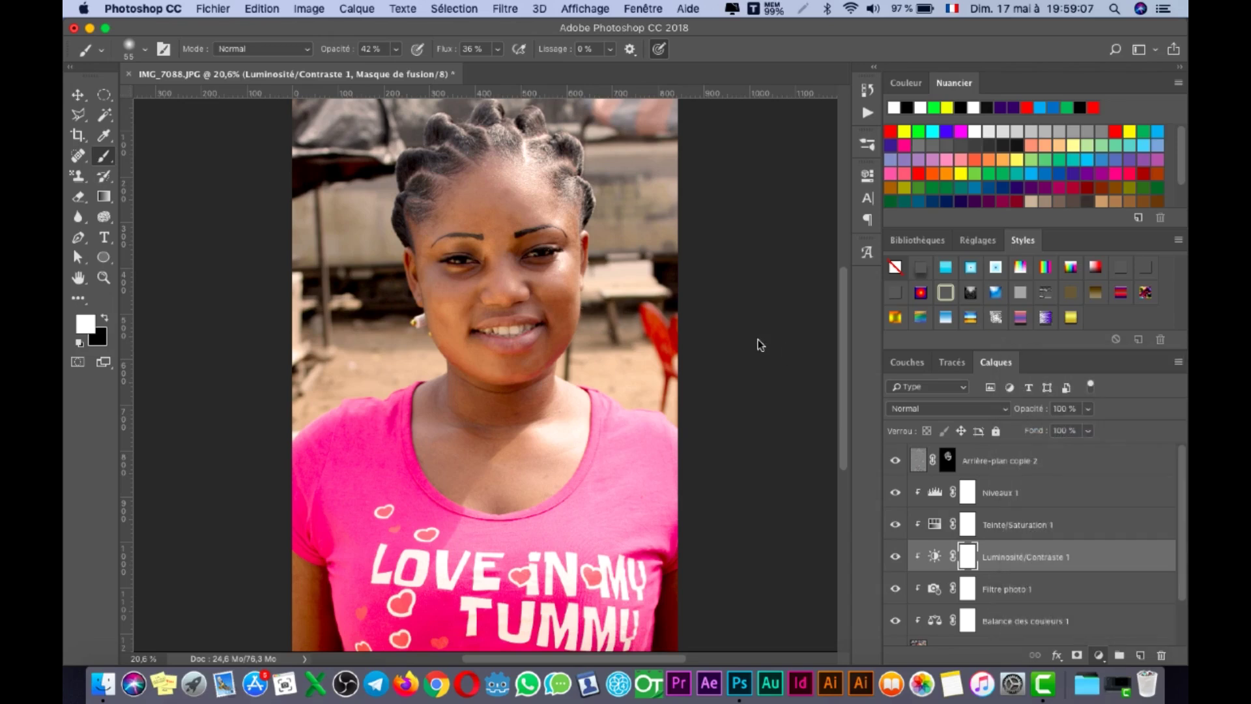
drag(728, 309, 759, 335)
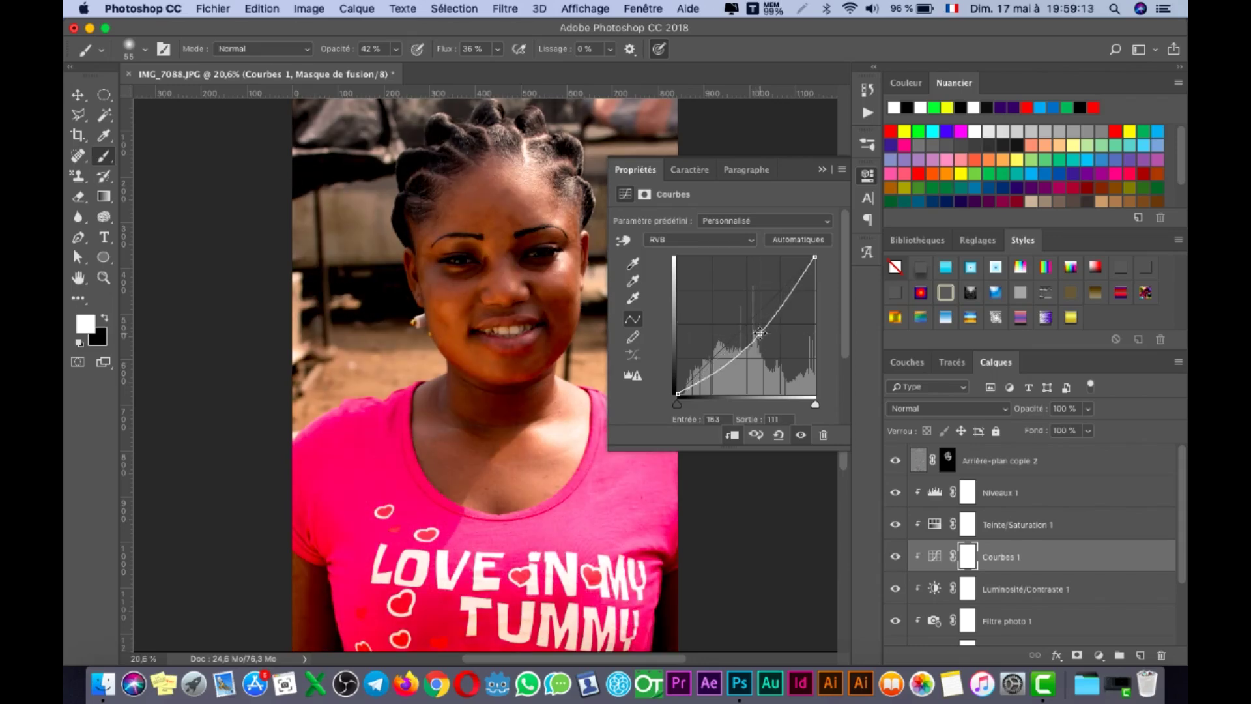
drag(706, 377, 706, 383)
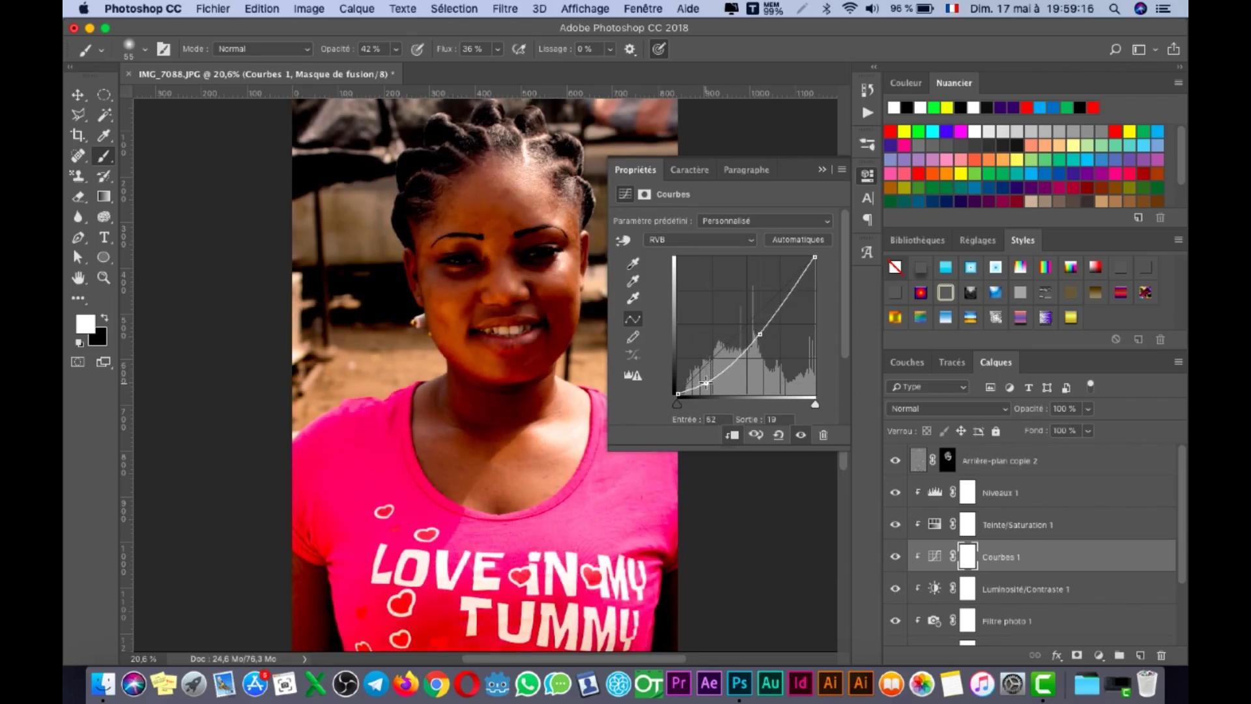
click(823, 170)
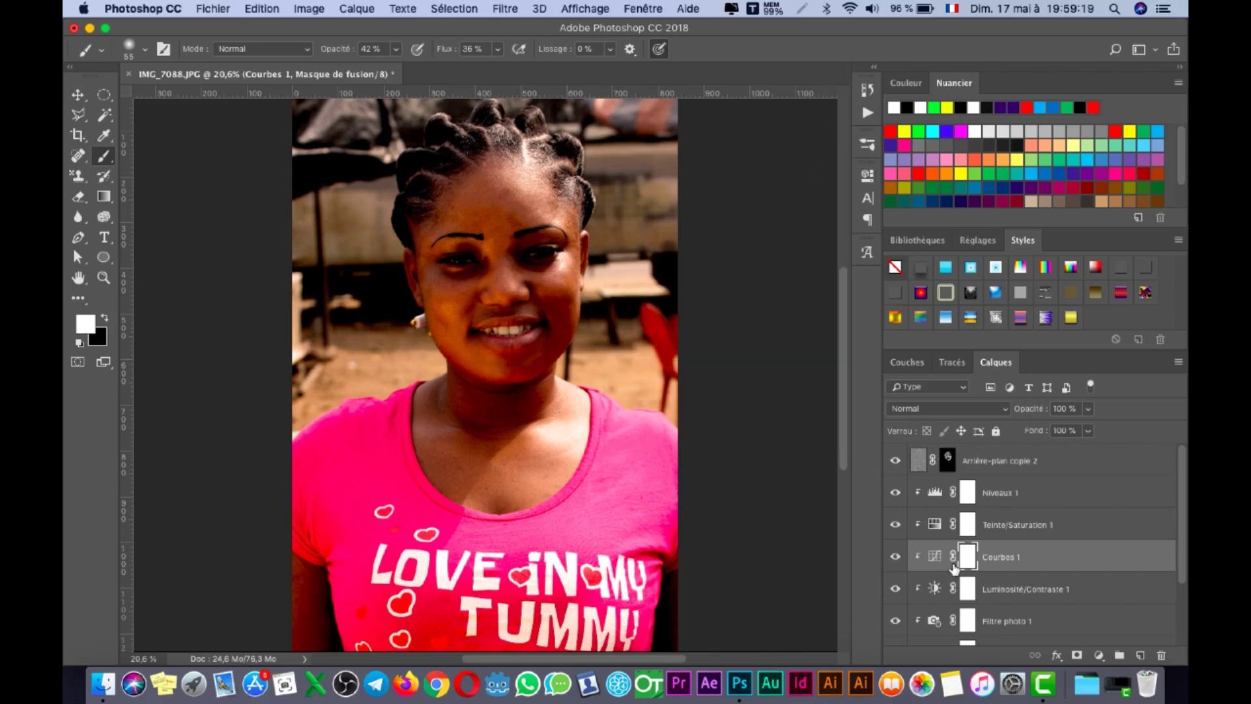
Step: Invert the Curves layer mask to black and enlarge the soft round brush to 237 px
key(super+i)
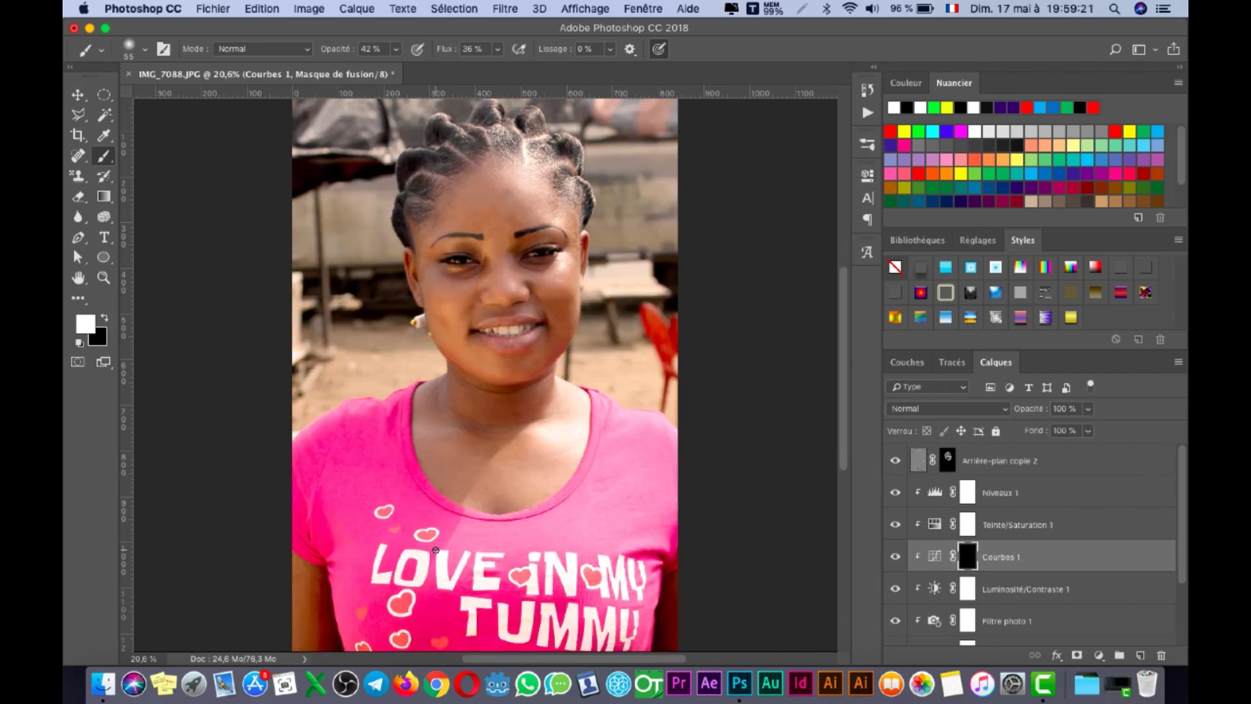
right_click(367, 490)
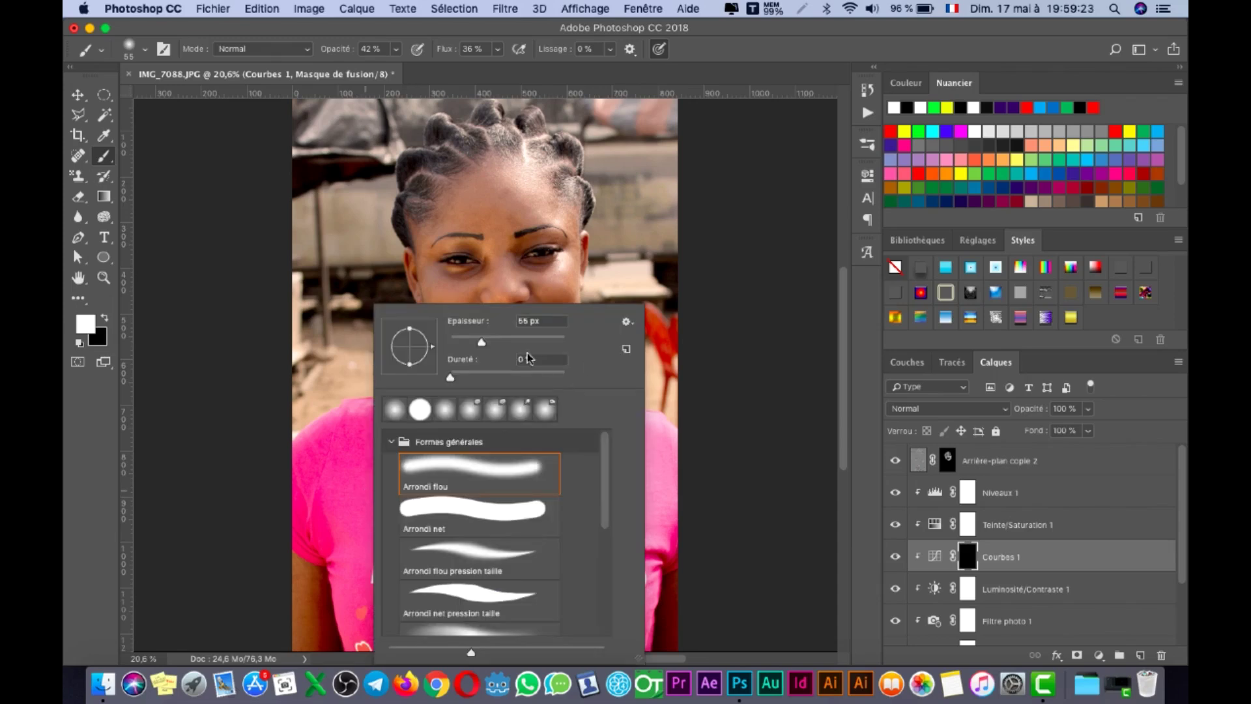
drag(519, 340, 540, 345)
click(359, 469)
mouse_move(359, 468)
mouse_down()
mouse_move(391, 521)
mouse_move(469, 574)
mouse_move(535, 571)
mouse_up()
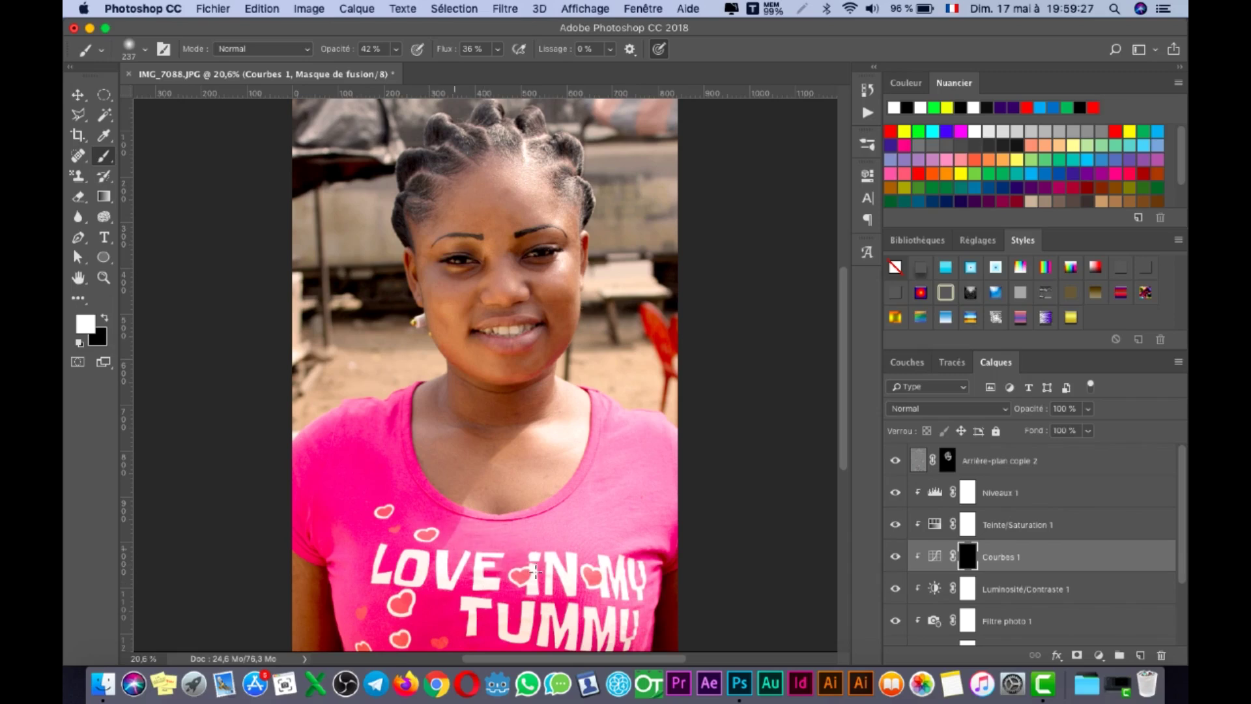
Step: Paint the pink T-shirt in white on the Curves mask at 100% opacity and flow, and reduce the brush opacity to 67%
drag(335, 49, 487, 50)
mouse_move(559, 539)
mouse_down()
mouse_move(621, 516)
mouse_move(560, 521)
mouse_move(538, 541)
mouse_move(612, 428)
mouse_move(642, 440)
mouse_move(671, 473)
mouse_move(658, 469)
mouse_move(645, 493)
mouse_move(658, 541)
mouse_move(577, 546)
mouse_up()
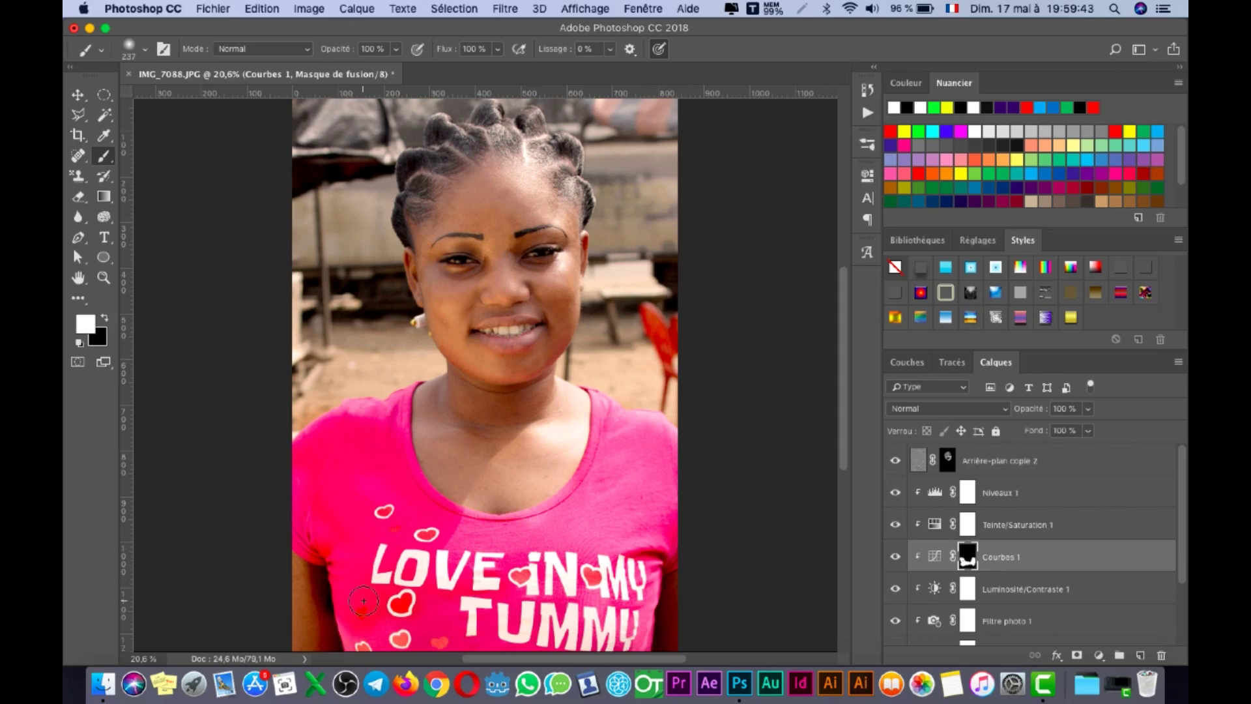
key(e)
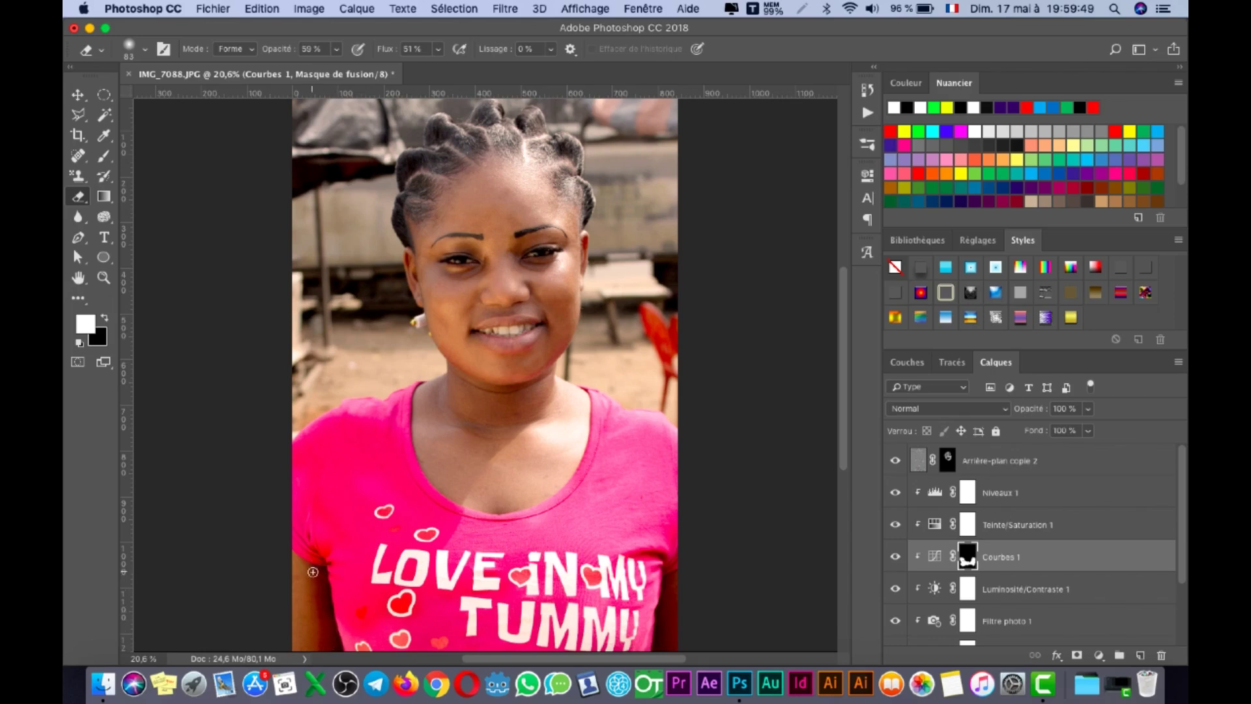
key(b)
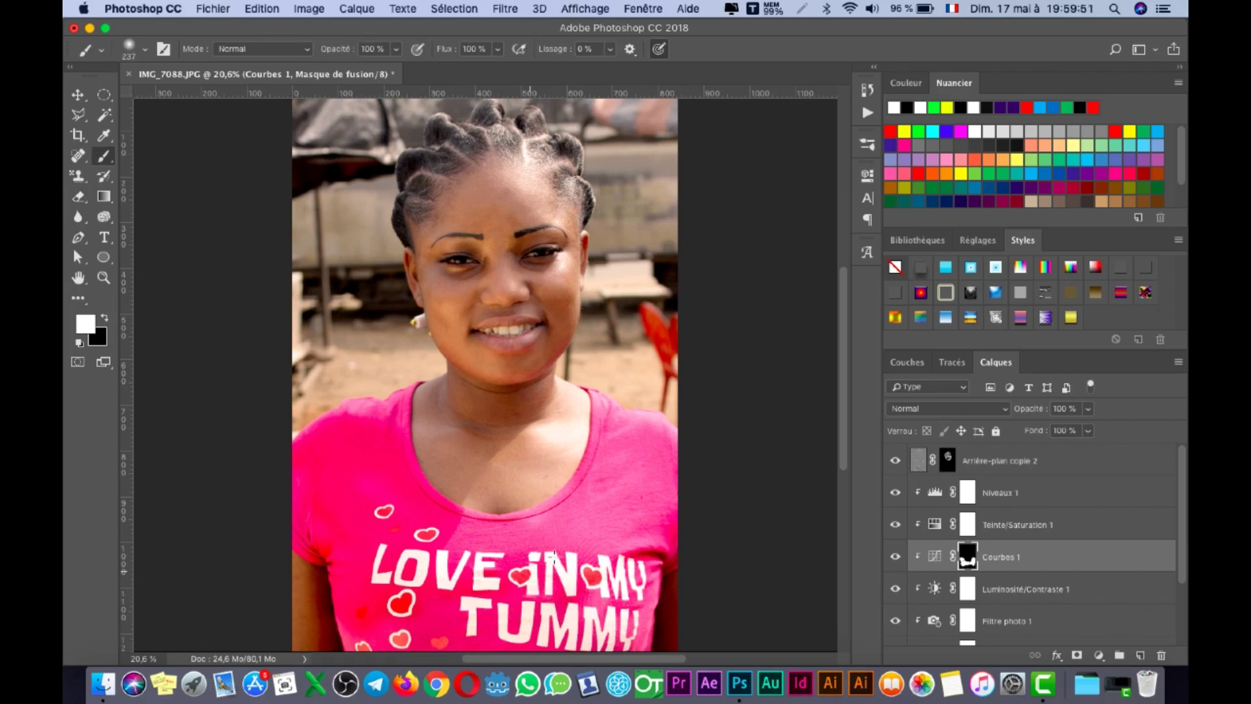
mouse_move(631, 589)
mouse_down()
mouse_move(640, 641)
mouse_move(646, 605)
mouse_up()
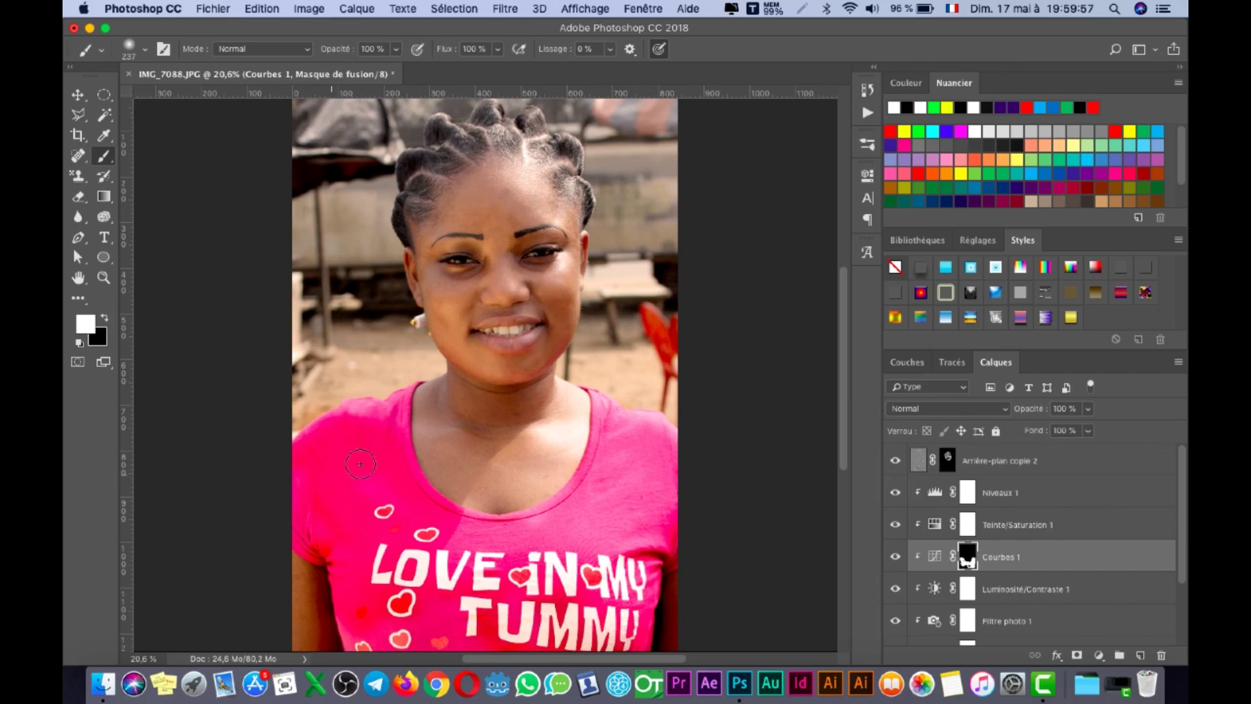
drag(336, 53, 313, 55)
key(super+j)
drag(1005, 549, 971, 603)
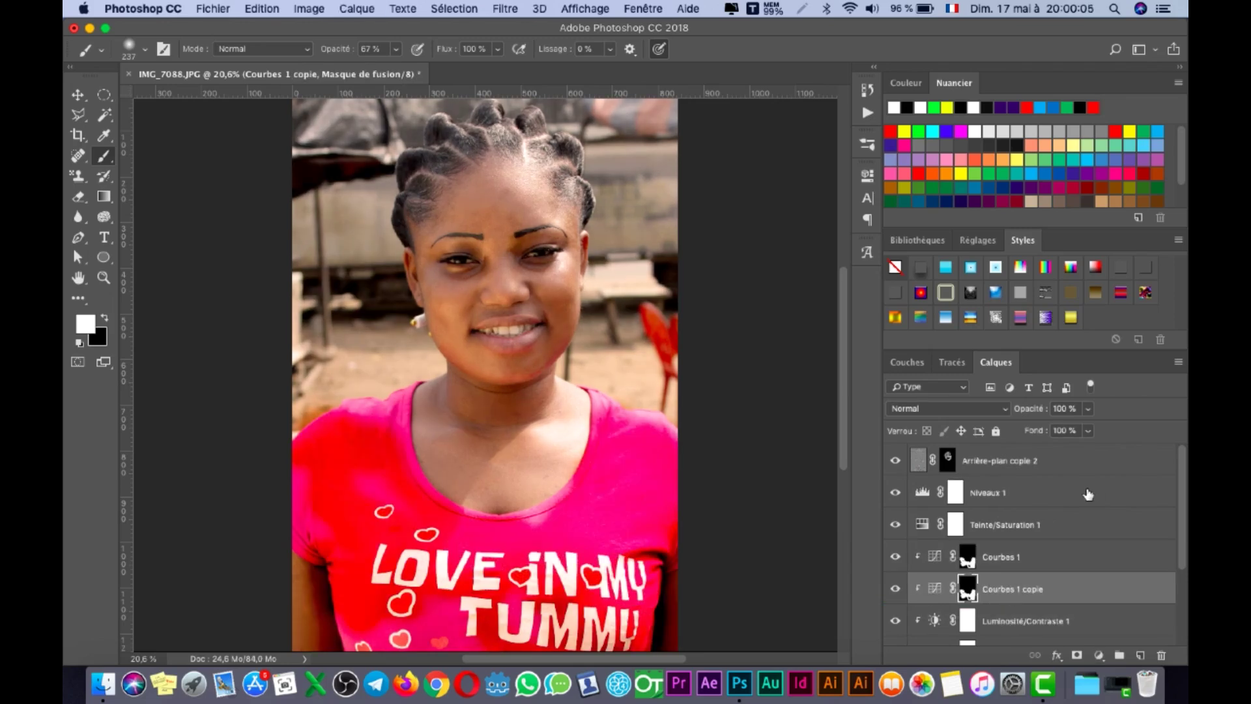
key(super+alt+z)
key(super+alt+z)
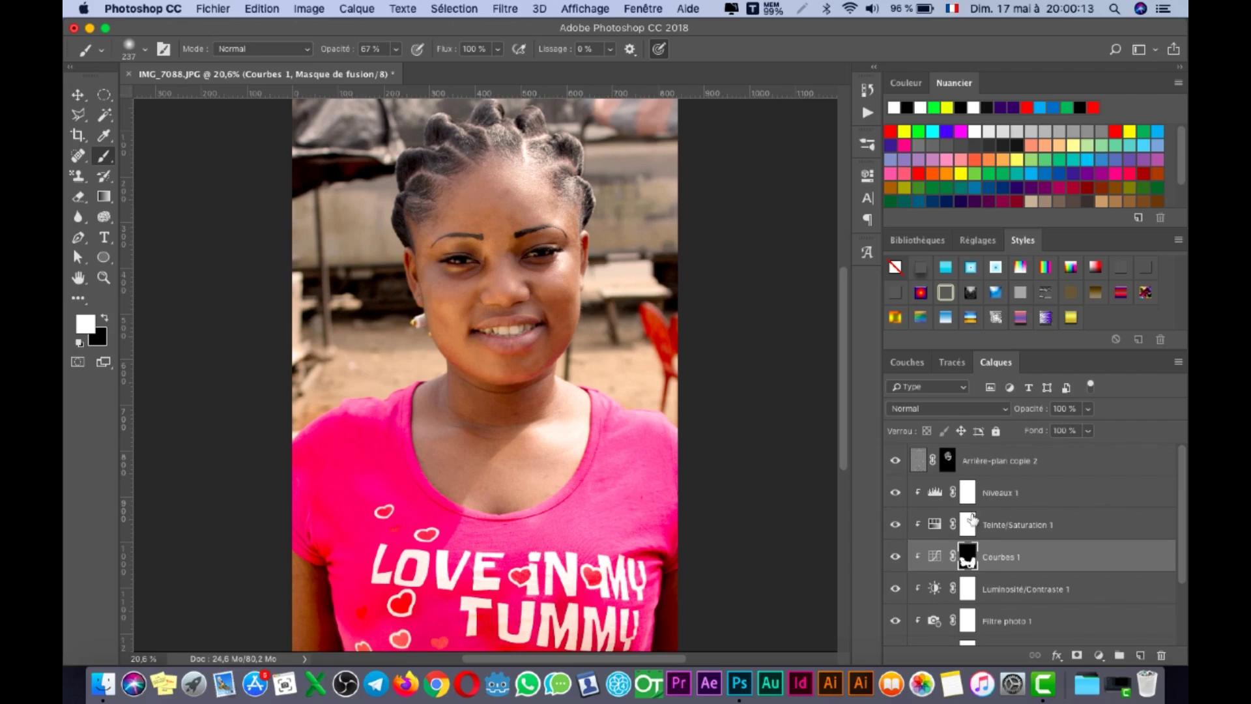
Step: Group all layers above the background and toggle the group's visibility to compare the retouch with the original
click(992, 464)
scroll(1002, 572, down, 3)
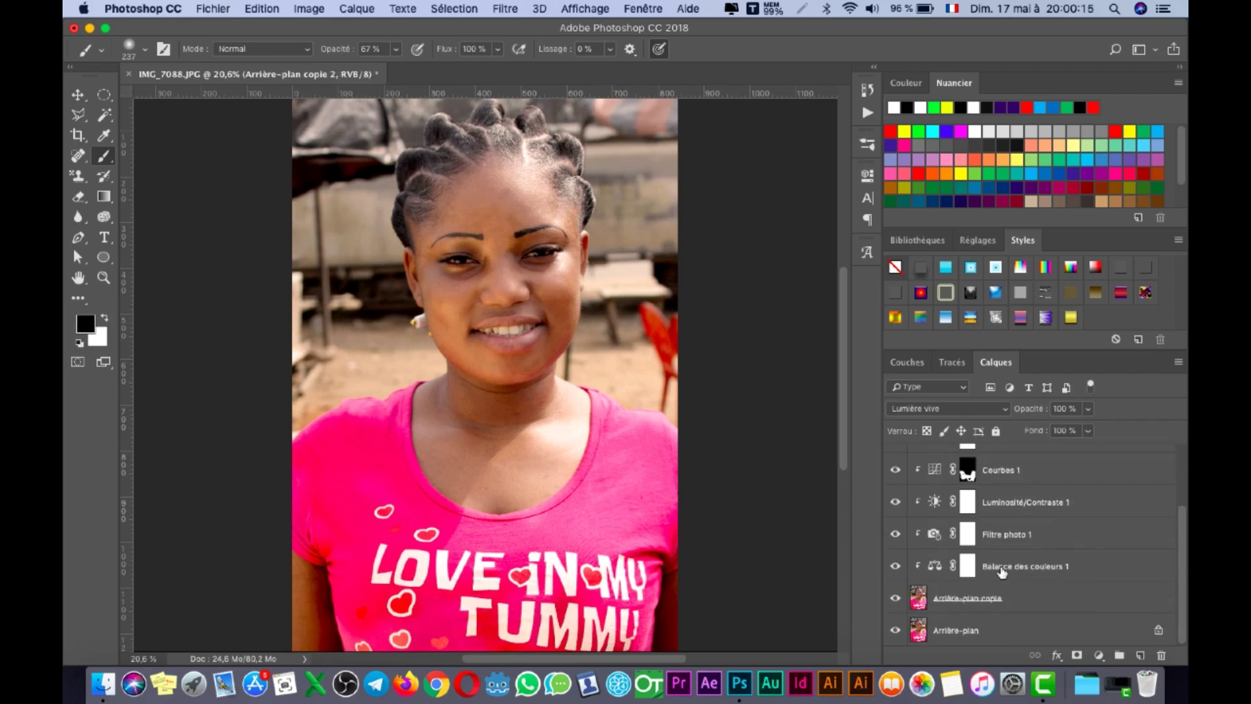
shift+click(1025, 612)
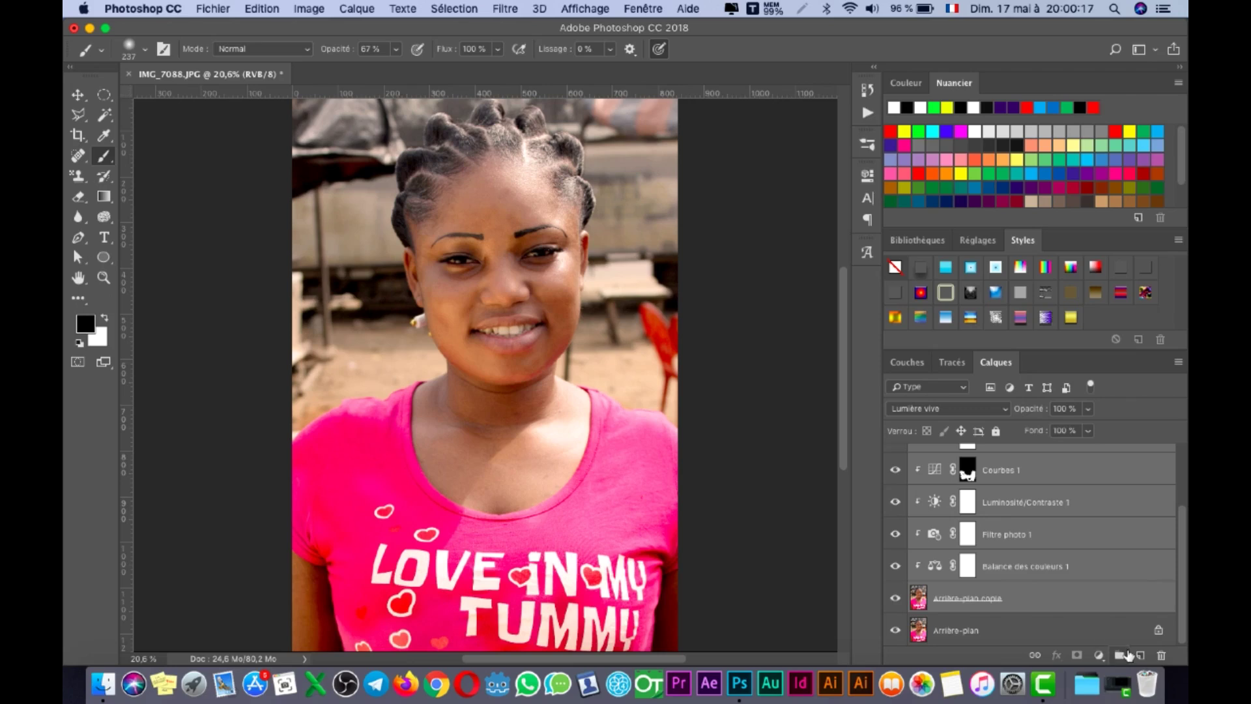
click(1119, 655)
click(895, 454)
click(894, 454)
click(894, 455)
click(894, 454)
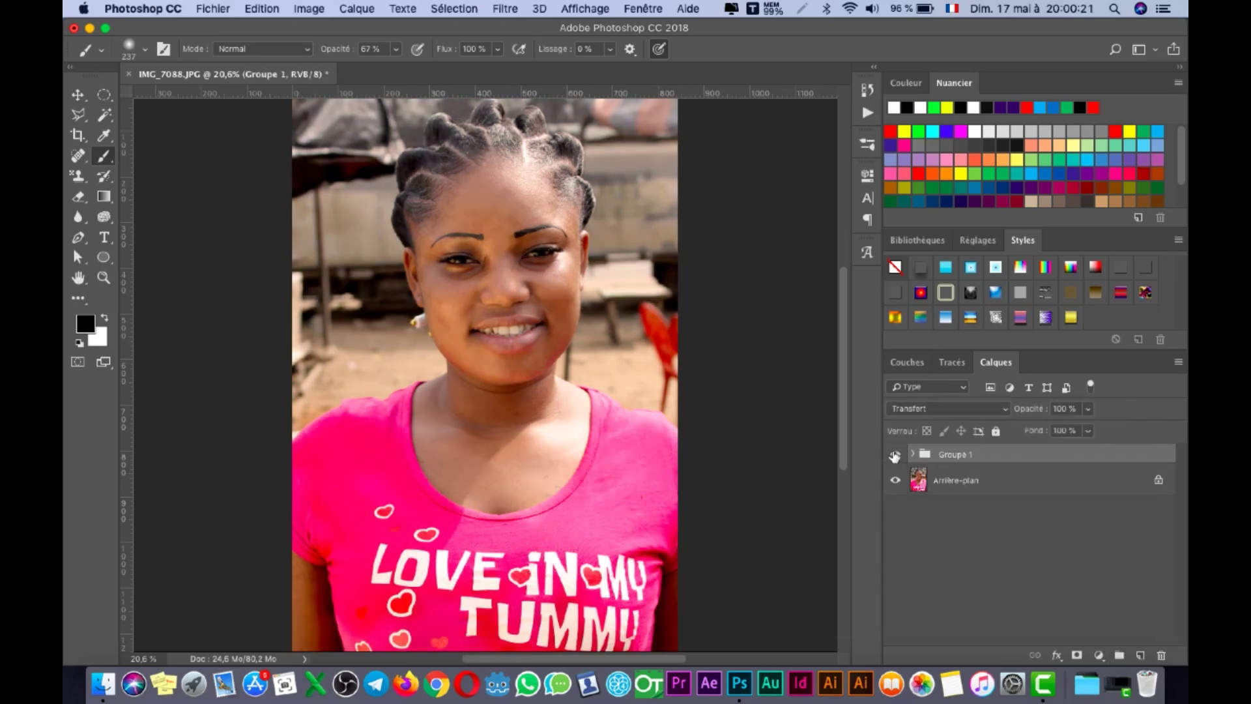
Step: Deepen the shadows in the group's Levels adjustment by setting the shadow input level to 41
click(912, 454)
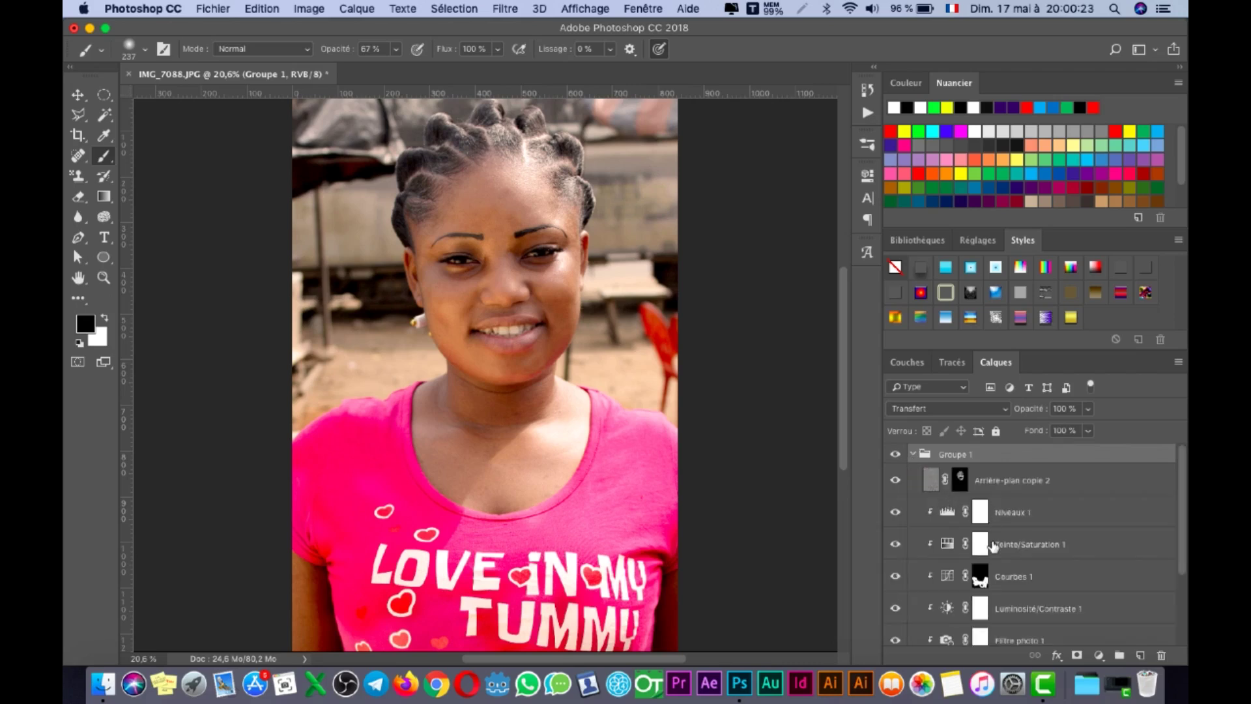
scroll(993, 546, down, 2)
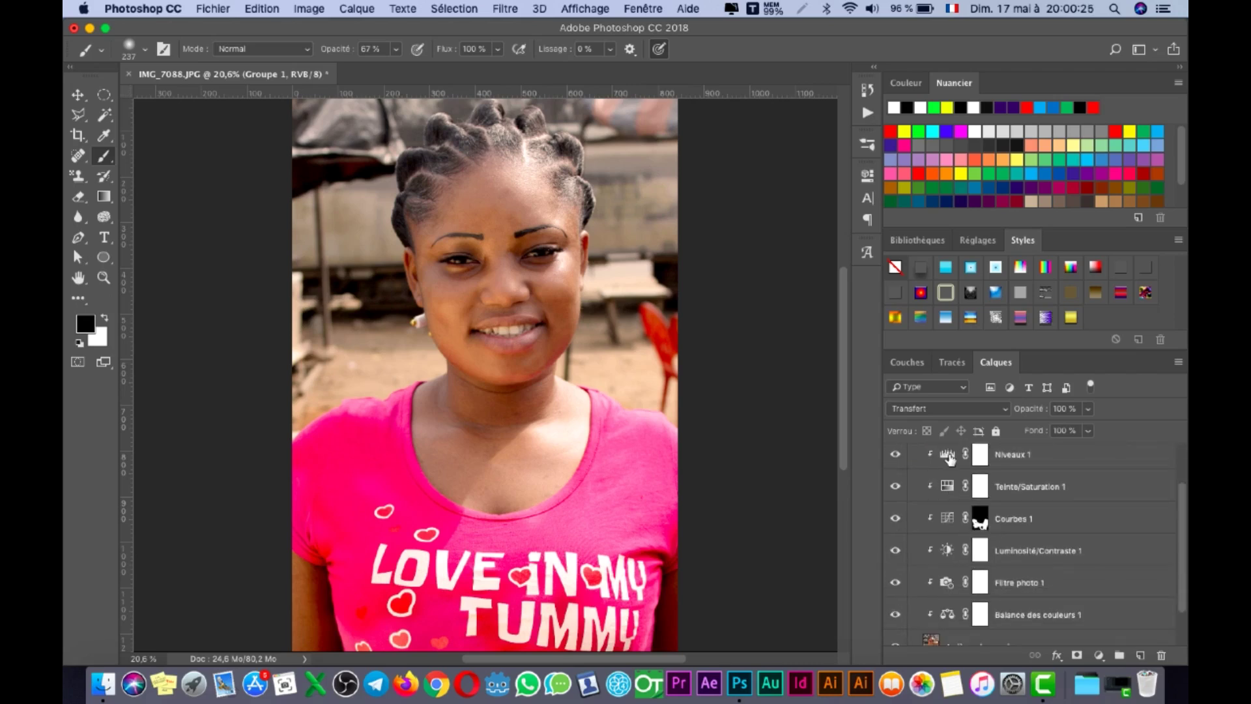
double_click(949, 458)
mouse_move(700, 334)
mouse_down()
mouse_move(657, 330)
mouse_move(699, 335)
mouse_up()
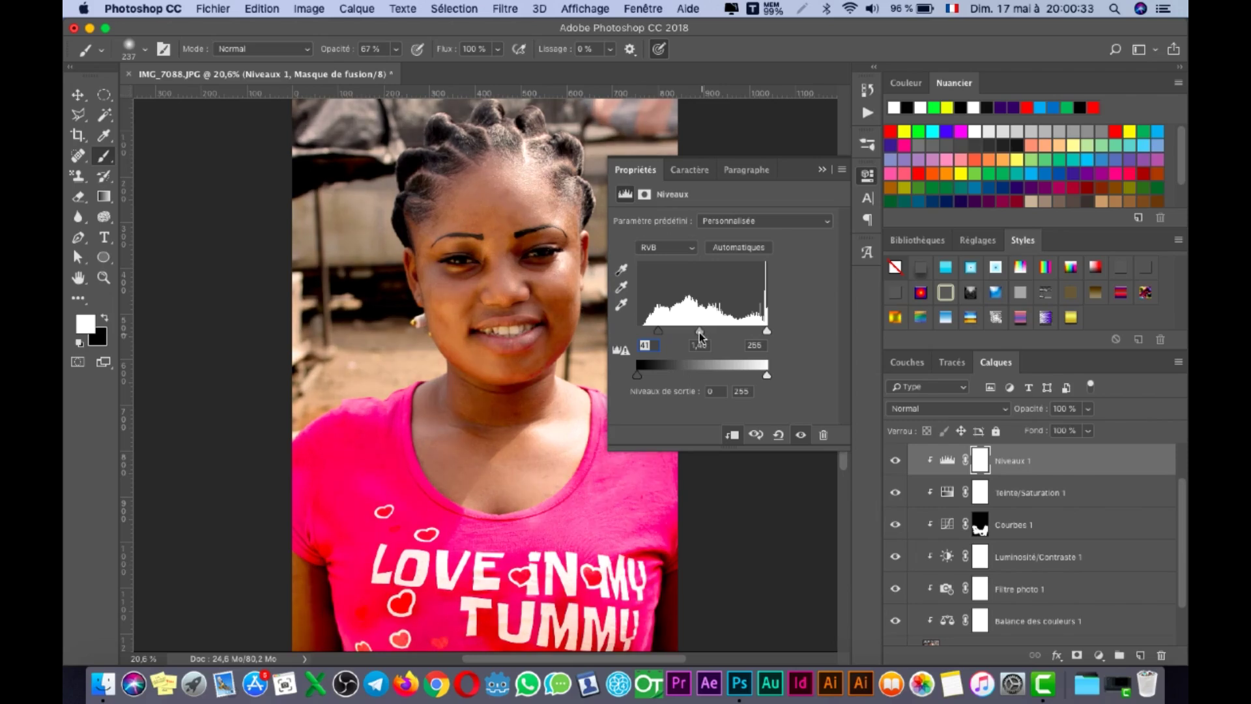
click(824, 168)
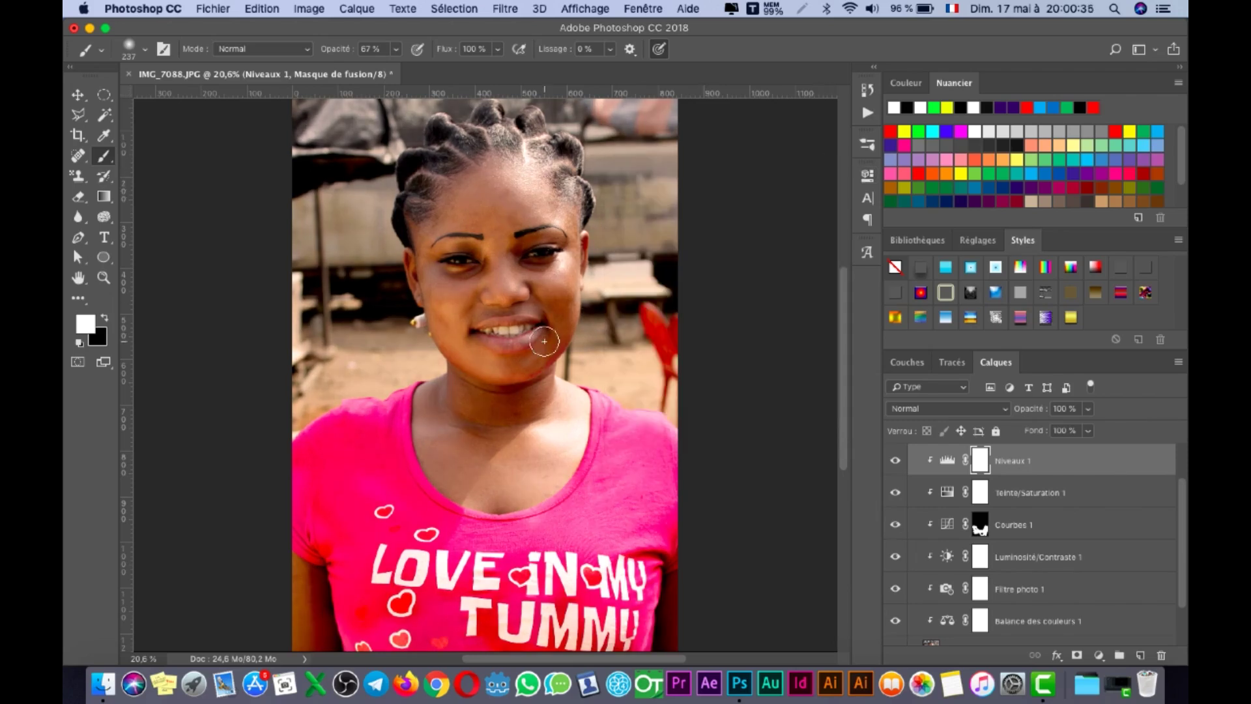
Step: Check the face up close and delete the Photo Filter adjustment layer from the group
scroll(548, 276, up, 6)
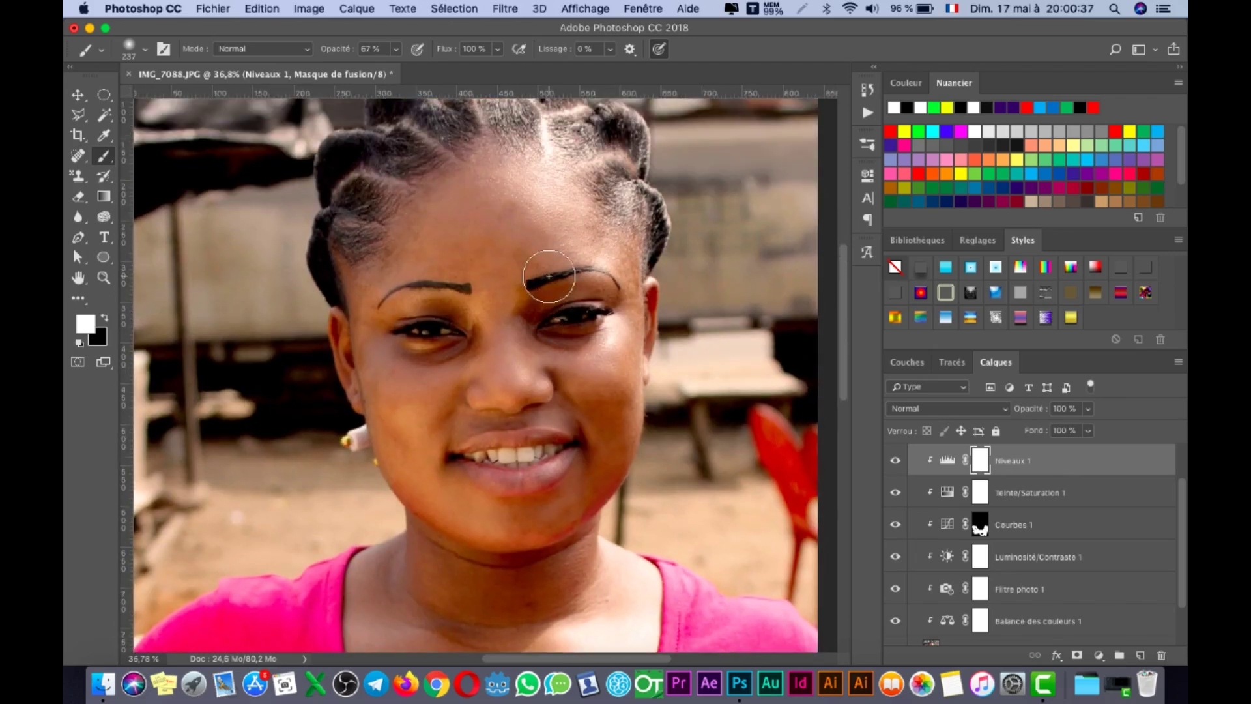
scroll(499, 345, up, 2)
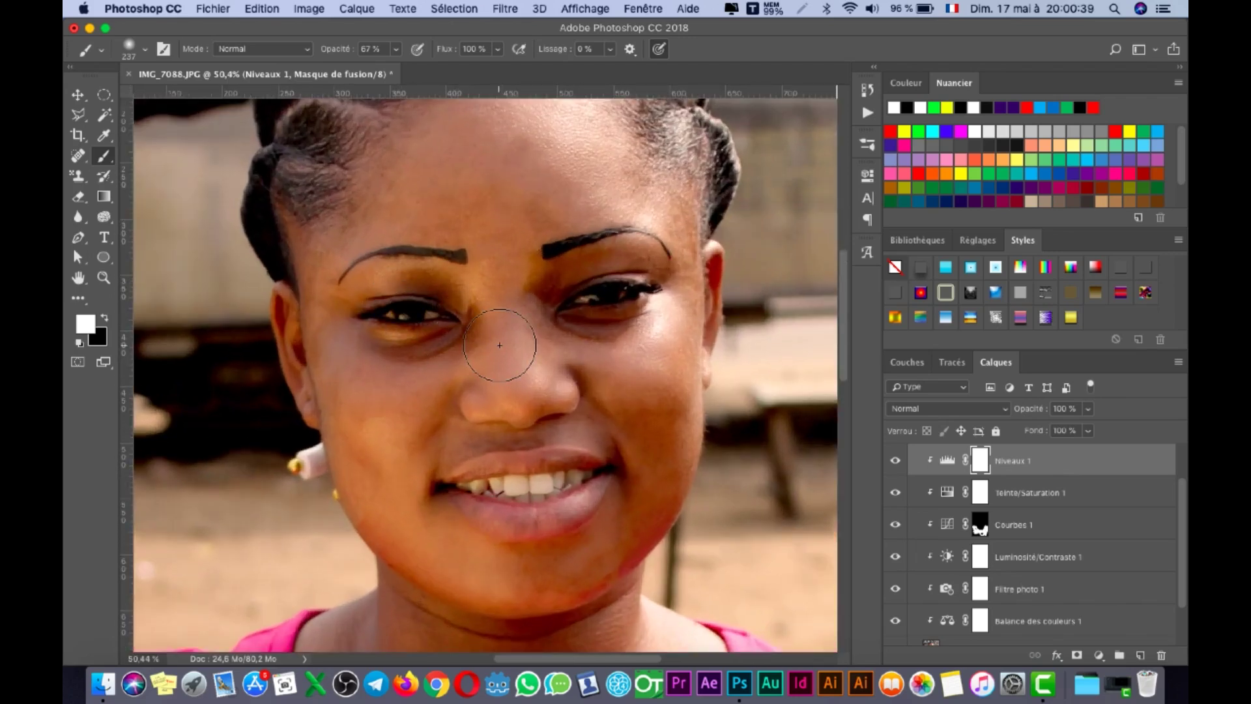
drag(578, 322, 539, 315)
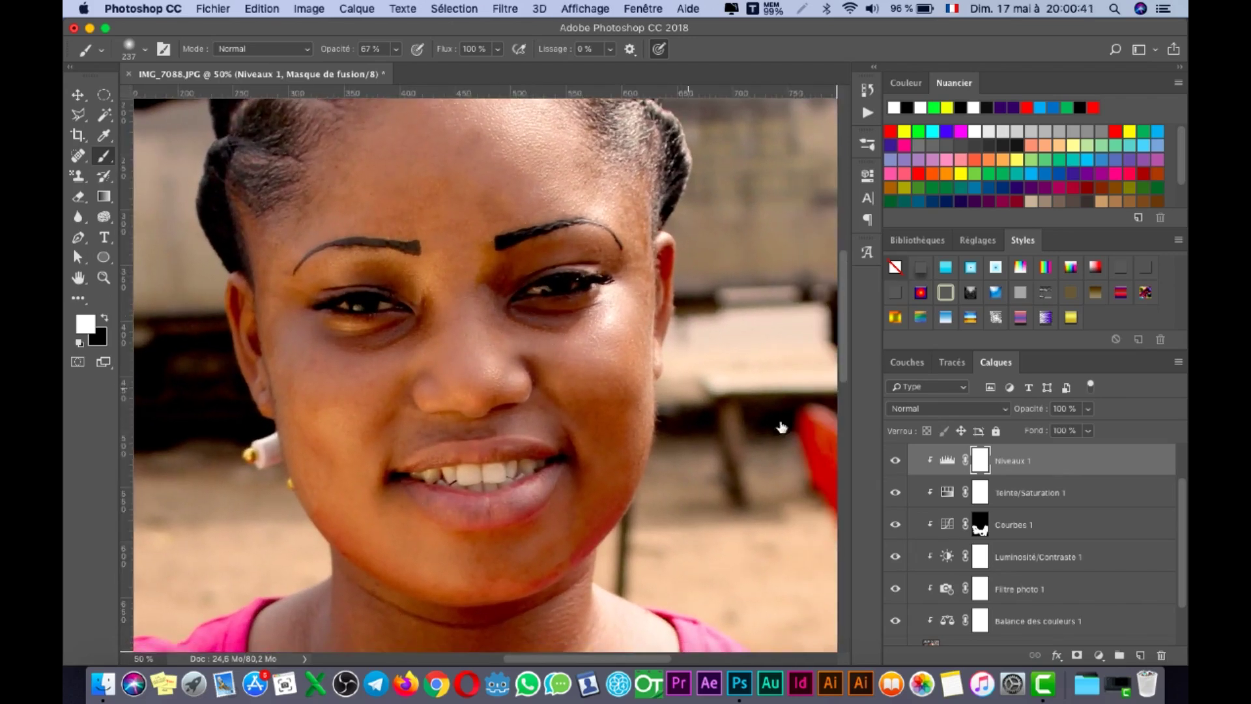
scroll(988, 526, up, 2)
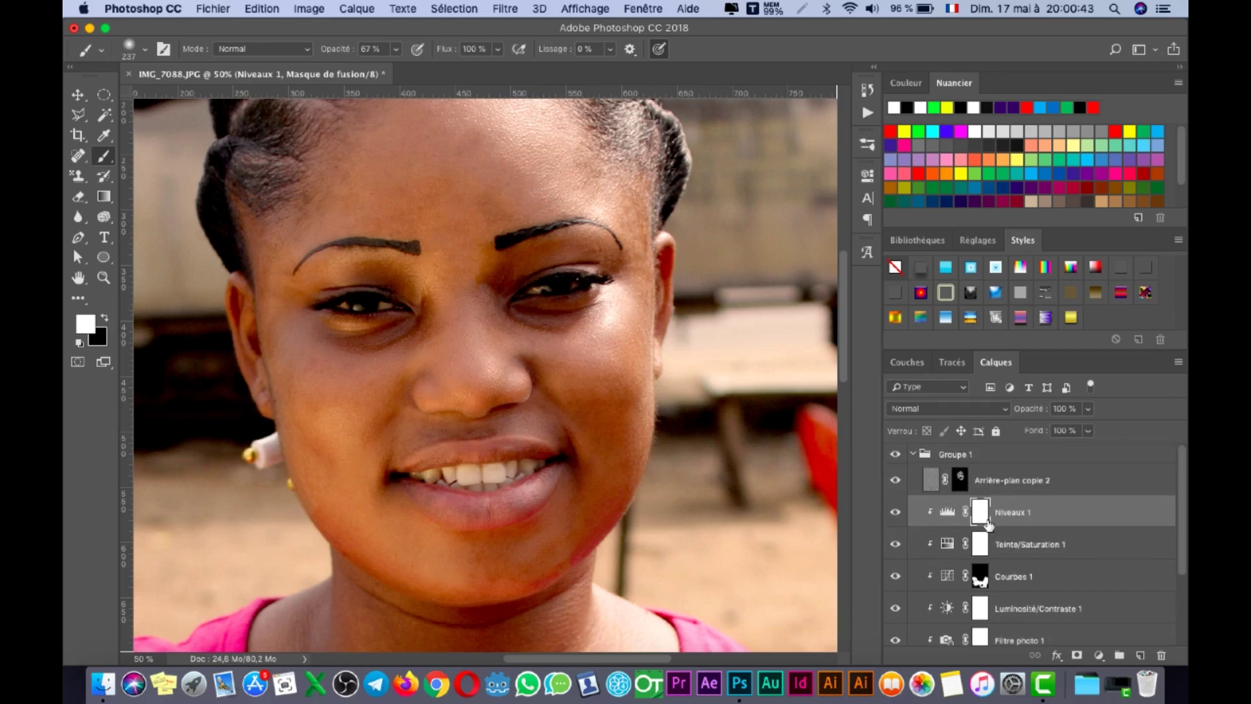
click(913, 454)
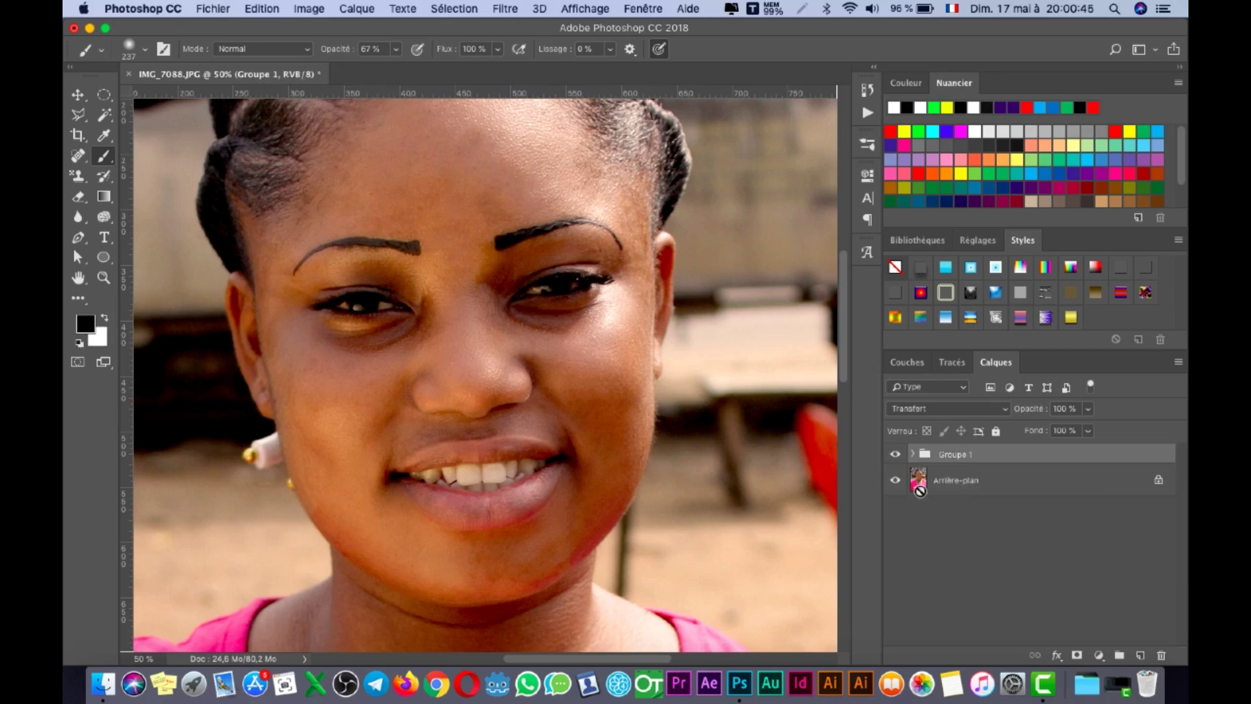
drag(432, 363, 532, 352)
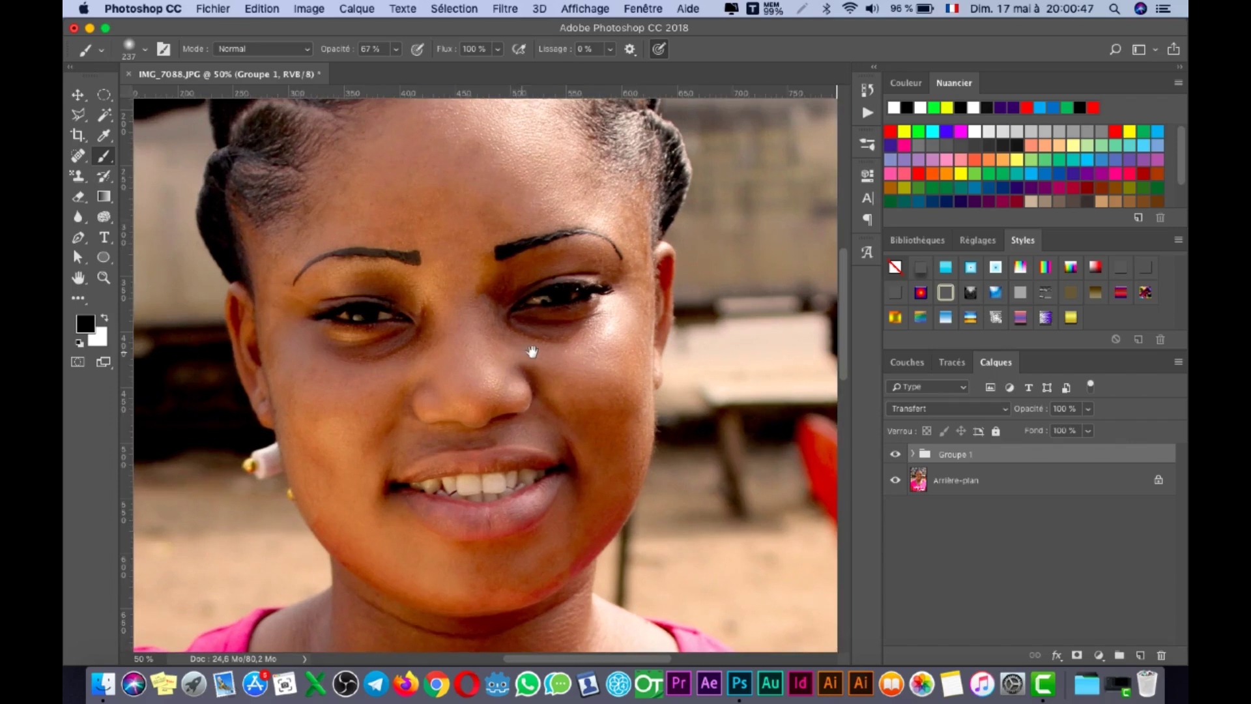
click(913, 455)
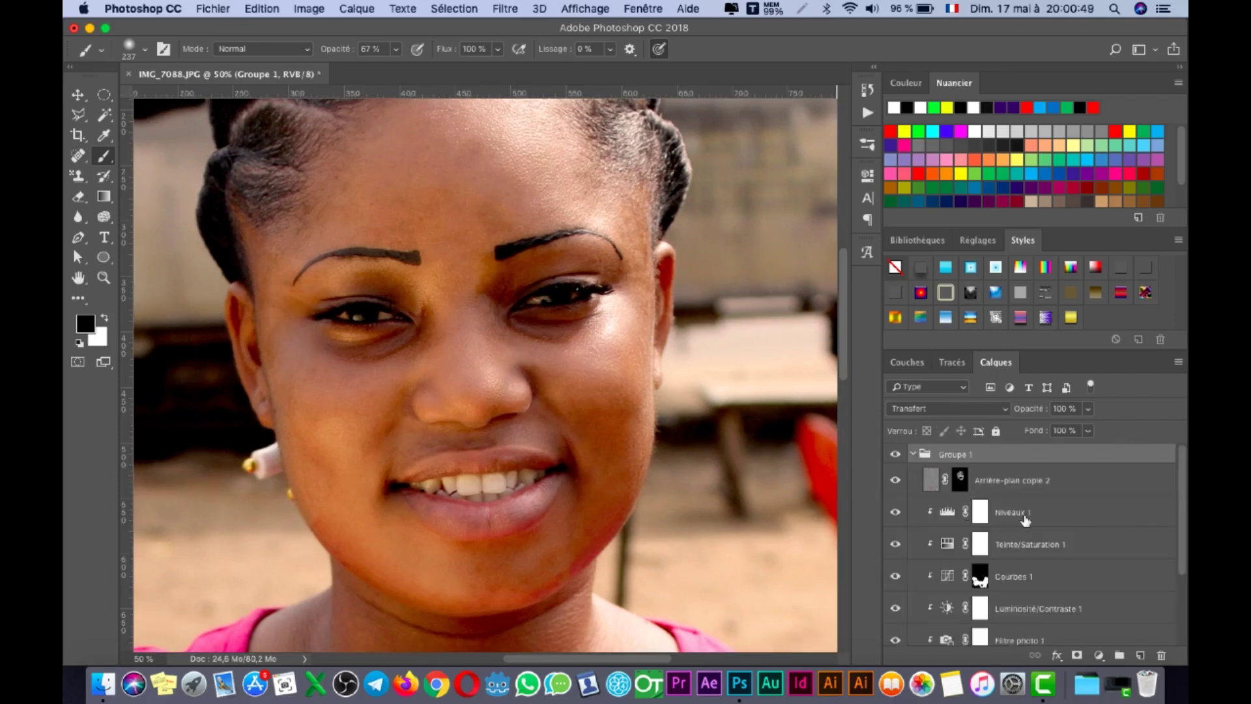
click(1078, 519)
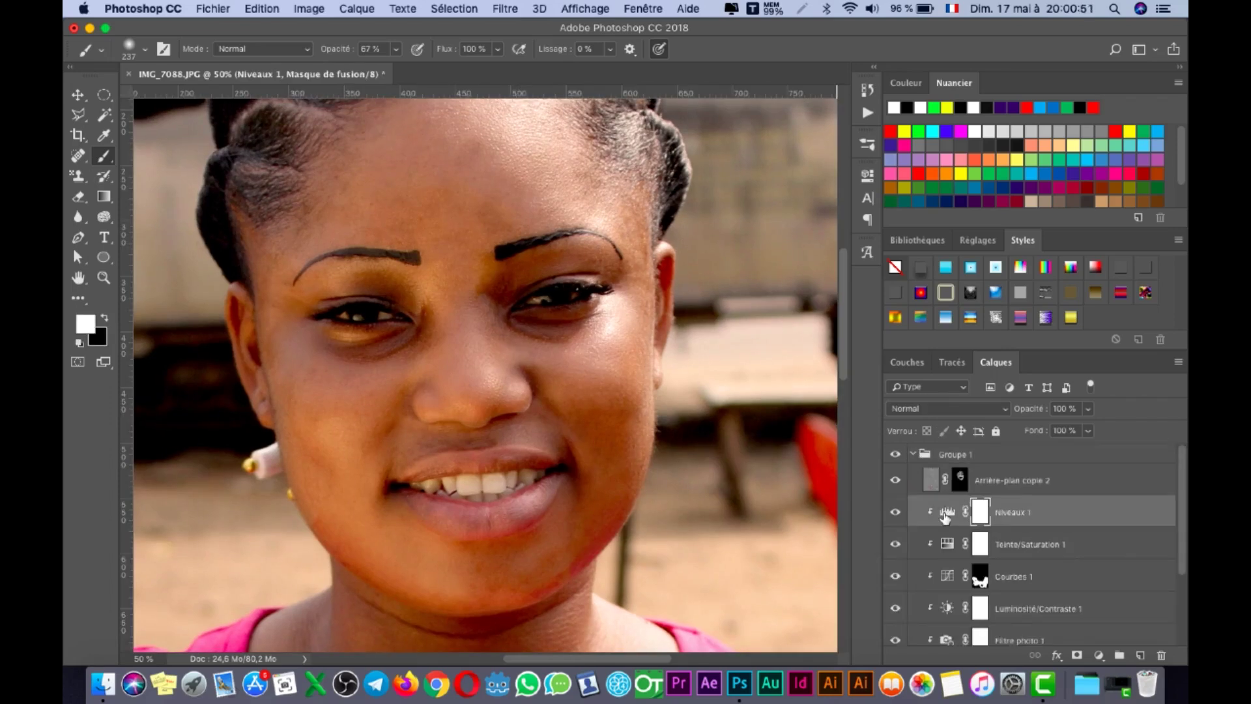
scroll(1076, 524, down, 4)
click(1085, 523)
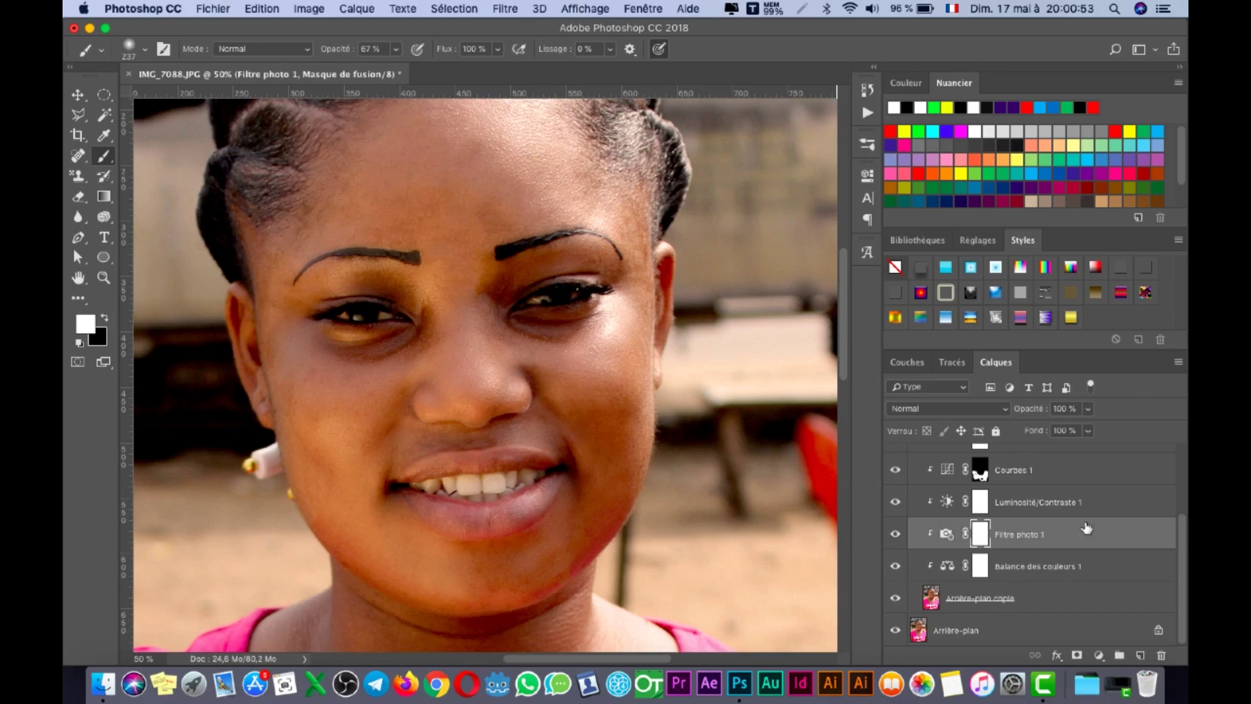
key(BackSpace)
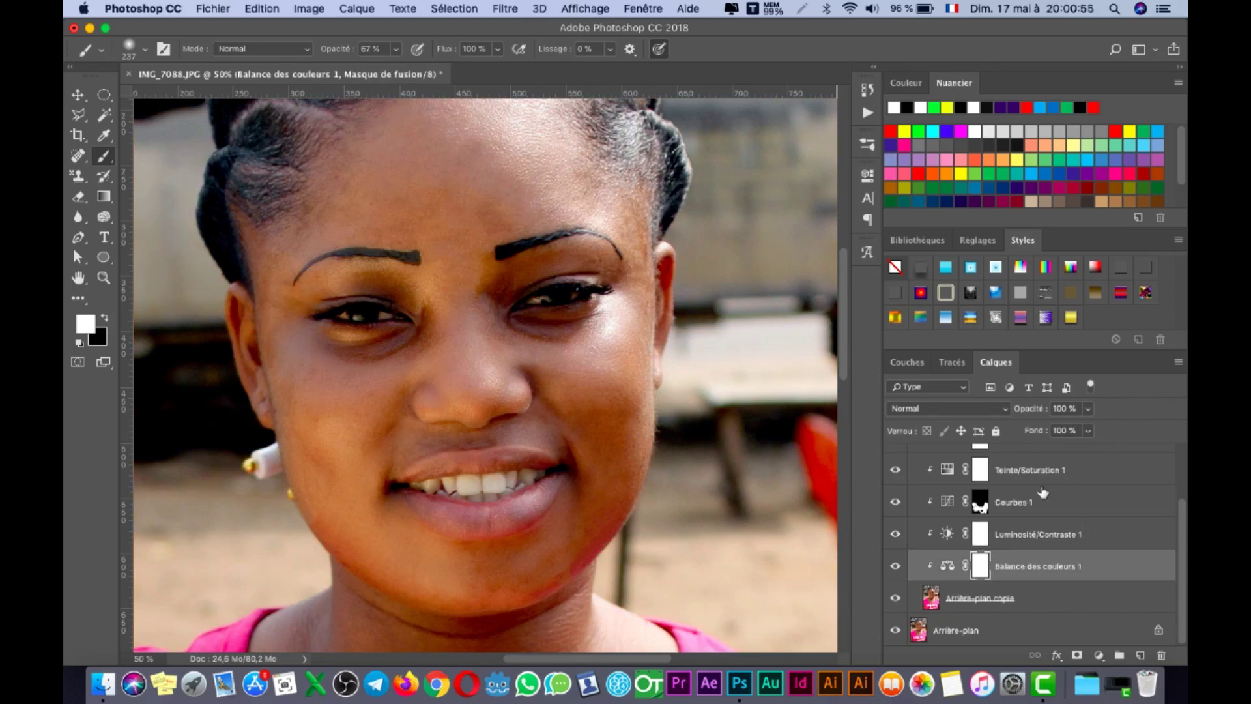
Step: Lower the brightness in the group's Brightness/Contrast adjustment to just above zero
double_click(947, 534)
mouse_move(729, 263)
mouse_down()
mouse_move(772, 263)
mouse_move(702, 265)
mouse_move(725, 264)
mouse_up()
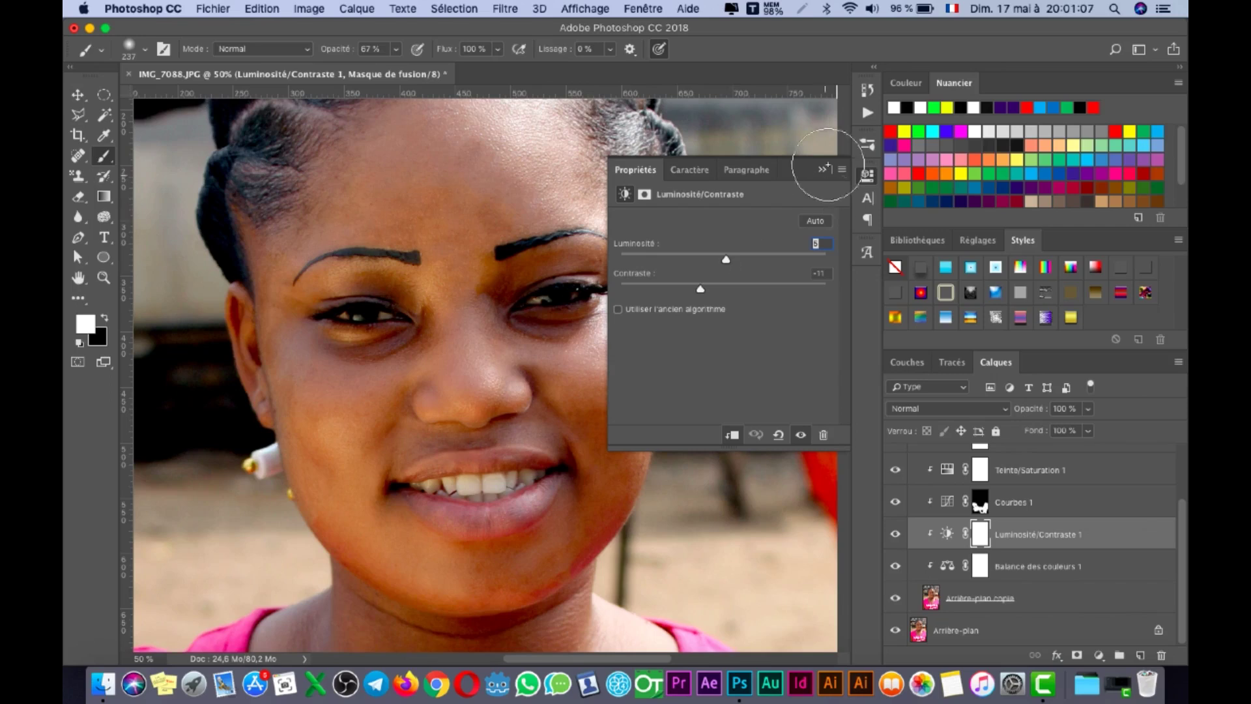
Step: Collapse the retouch group and toggle its visibility to compare the retouched portrait with the original at several magnifications
click(824, 169)
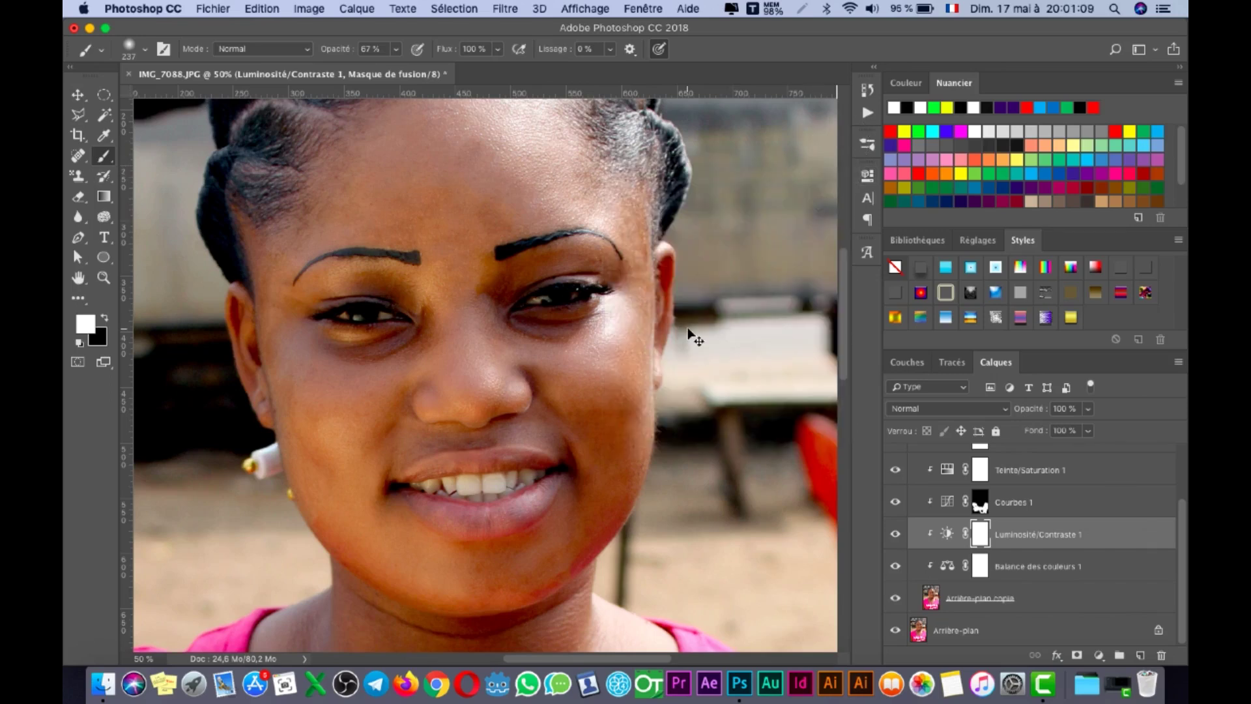
key(super+minus)
scroll(963, 538, up, 3)
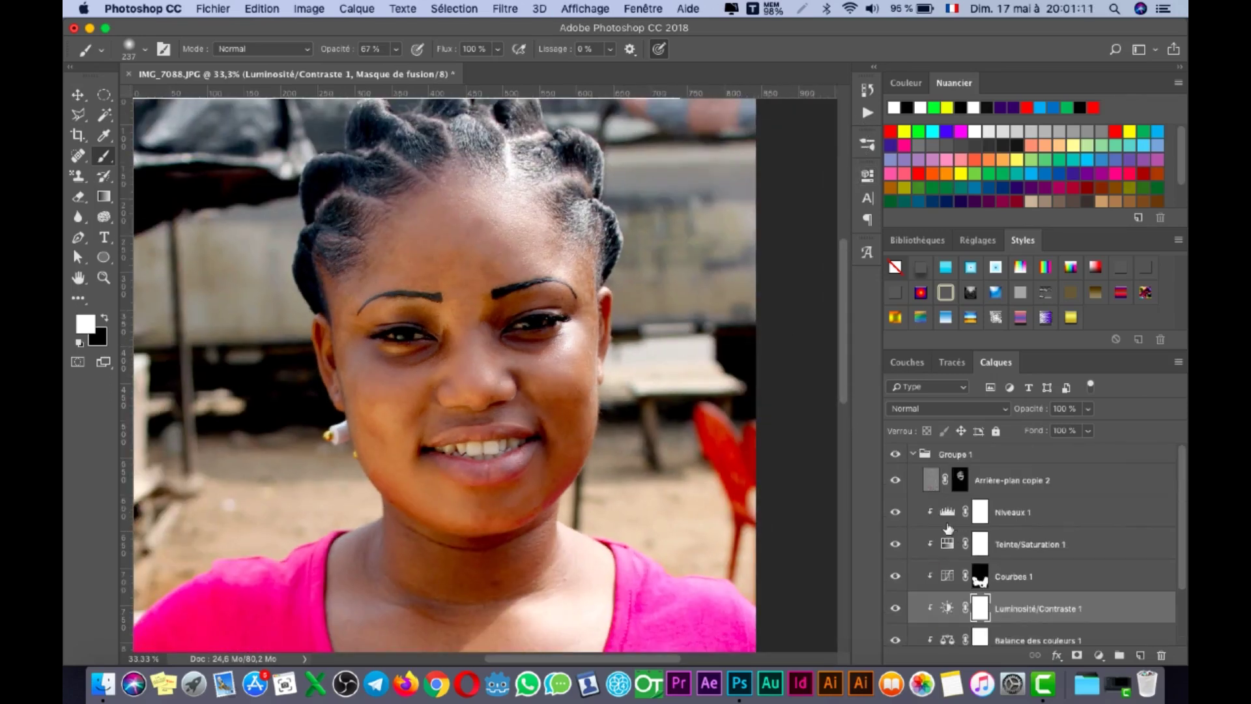
click(914, 455)
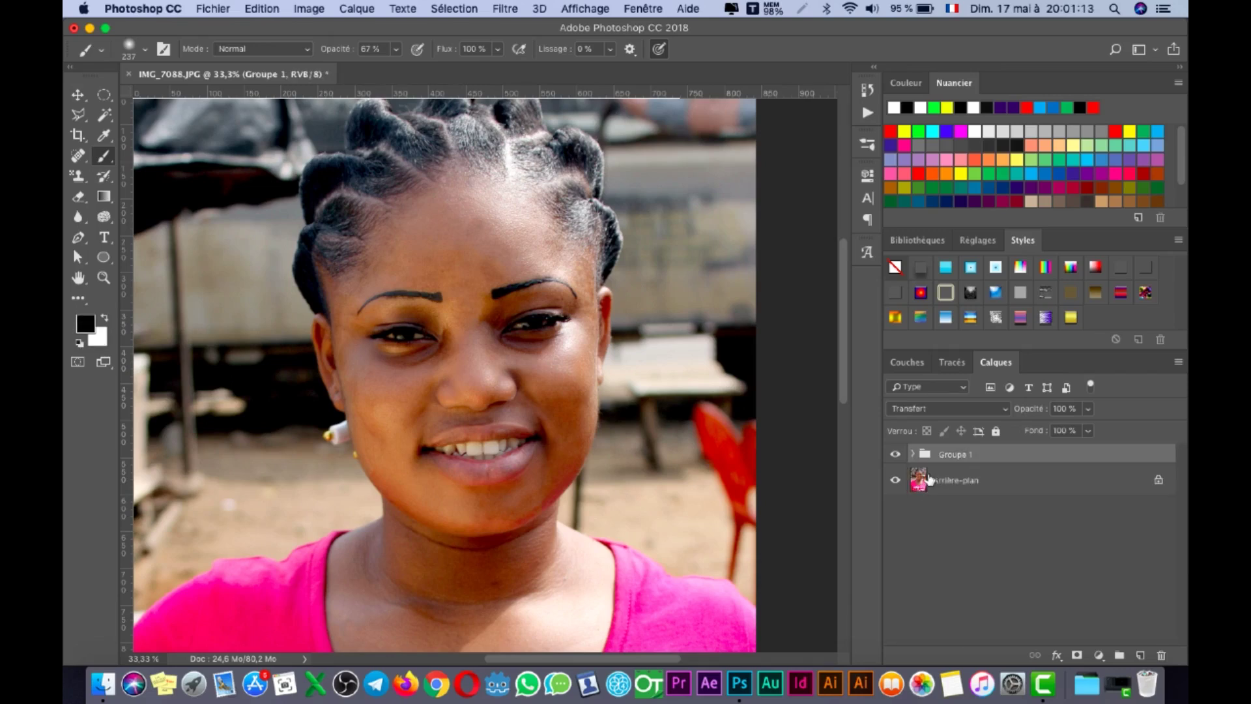
click(897, 455)
click(900, 457)
click(900, 457)
click(898, 455)
key(super+minus)
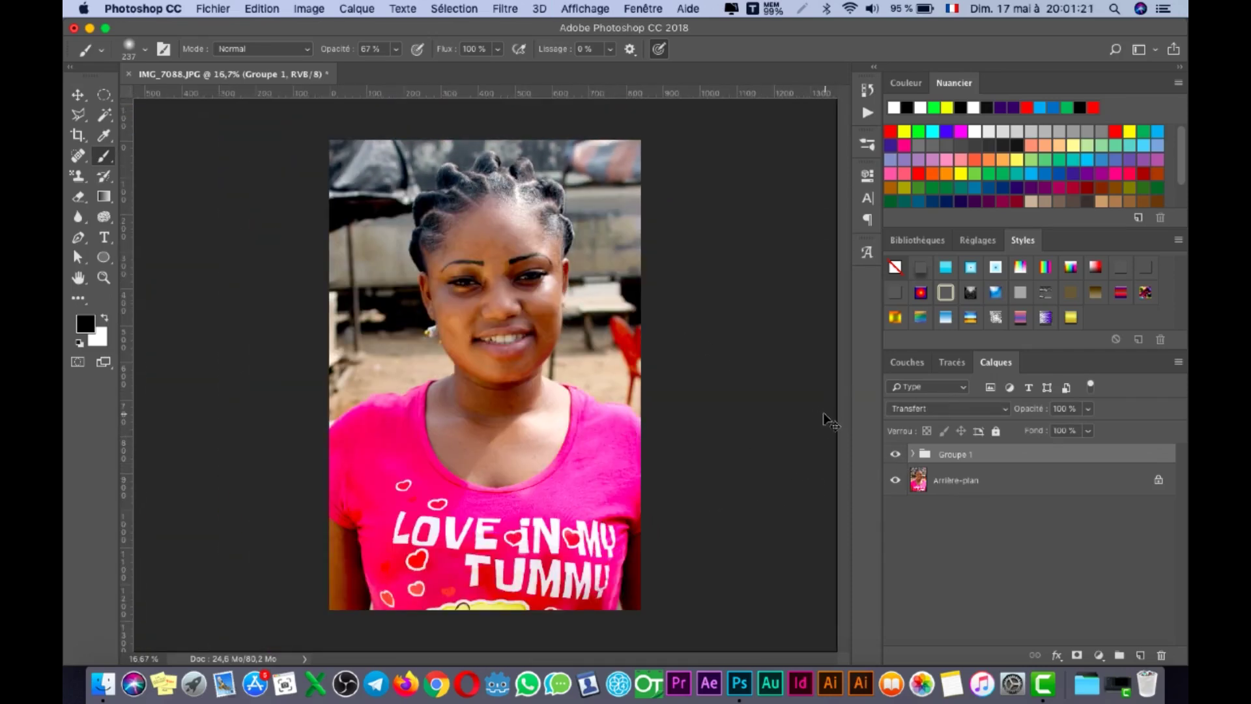
key(super+plus)
scroll(748, 443, up, 2)
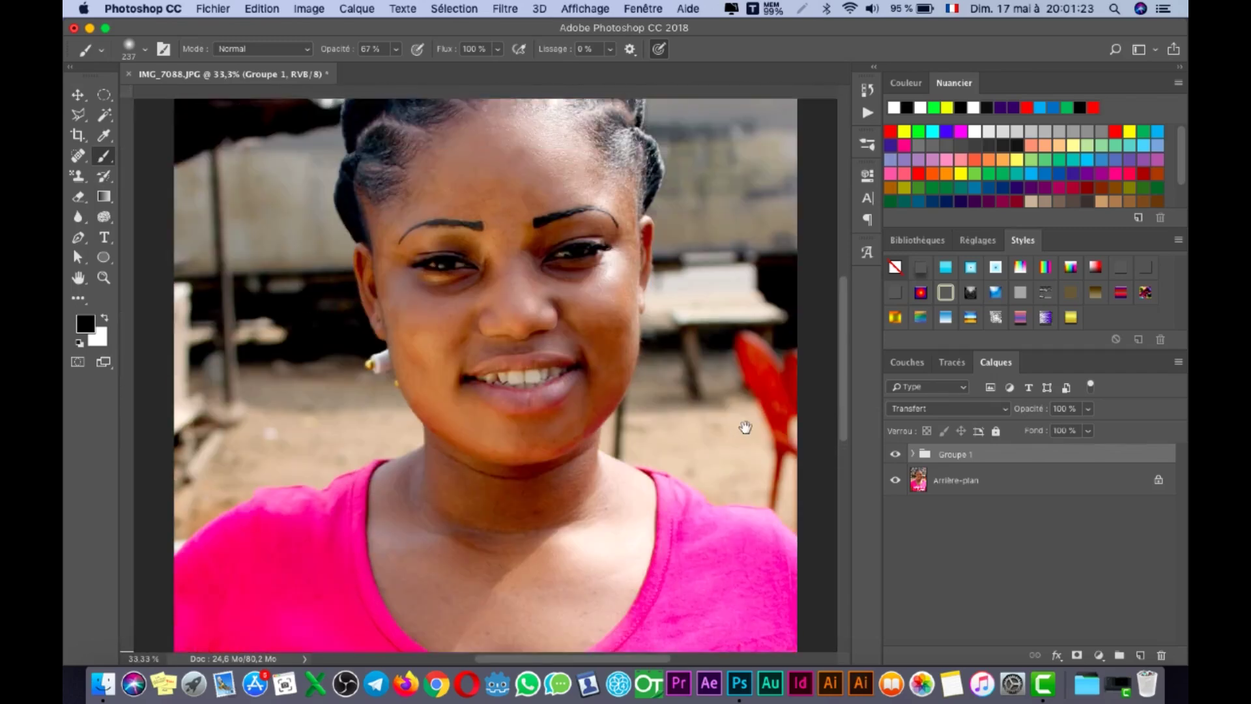
Step: Add a clipped Exposure adjustment directly above the group's Color Balance layer and set its exposure to +0.86
click(919, 454)
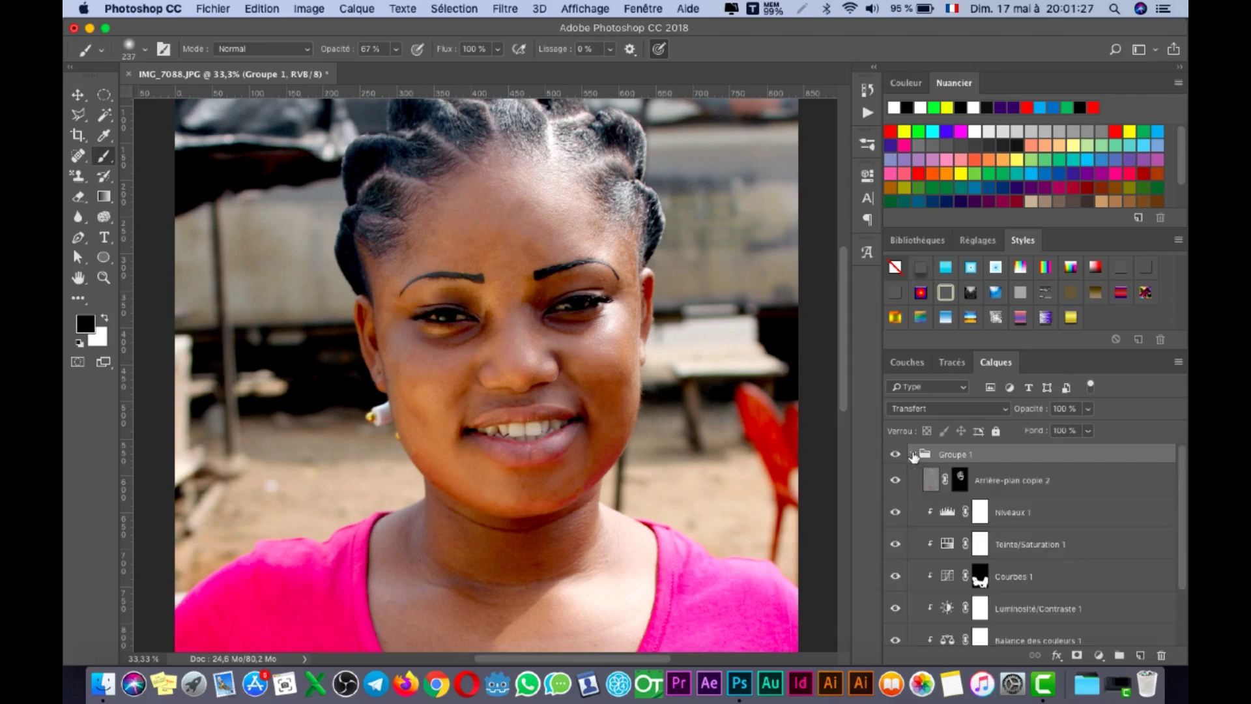
scroll(992, 519, down, 3)
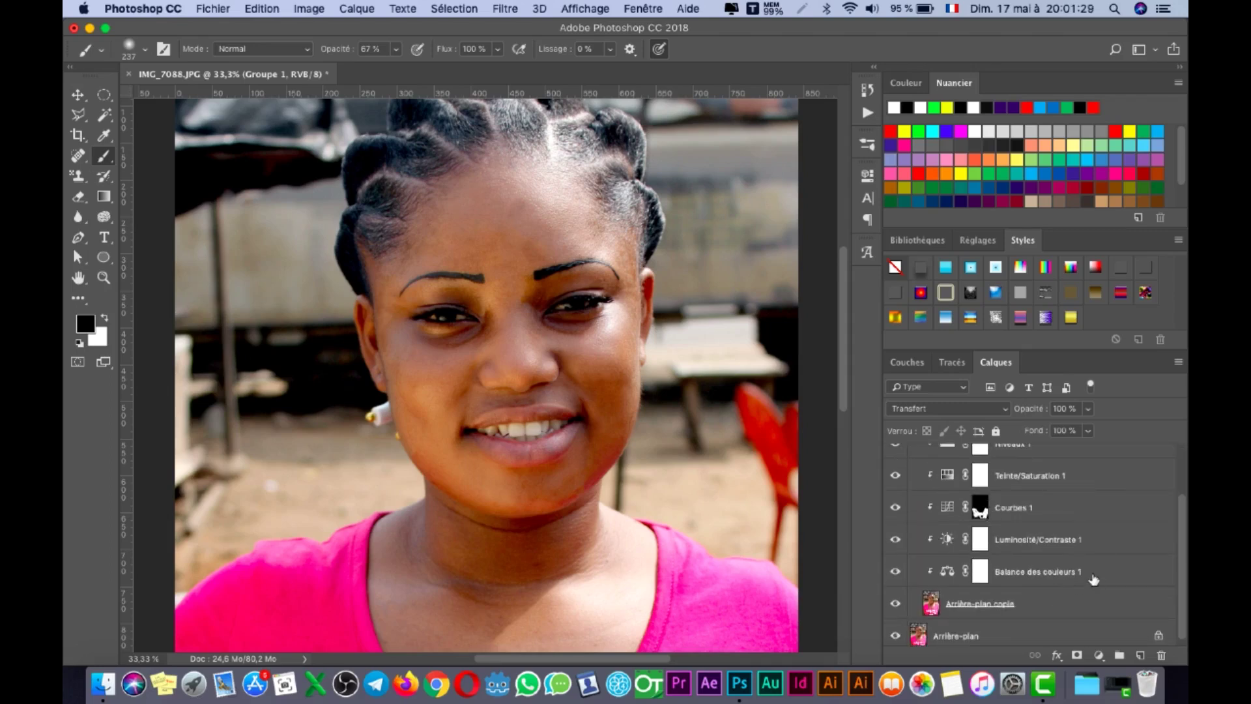
click(1094, 580)
key(x)
click(1100, 654)
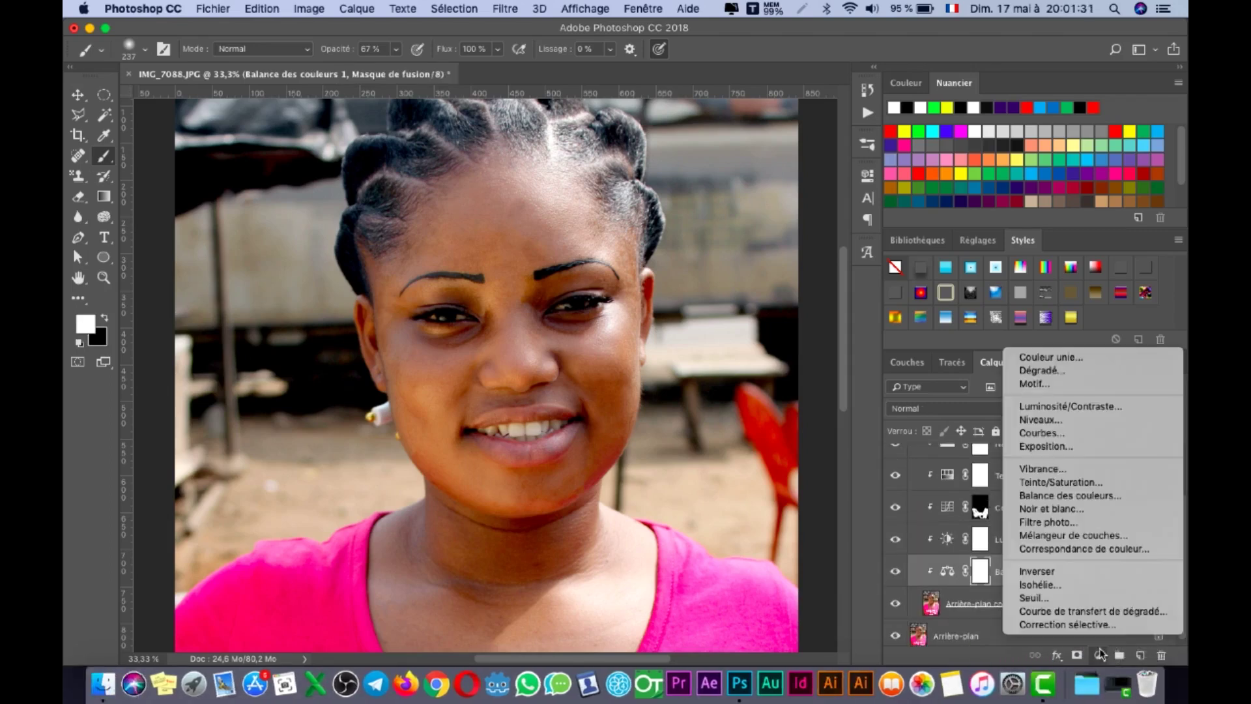
click(1049, 446)
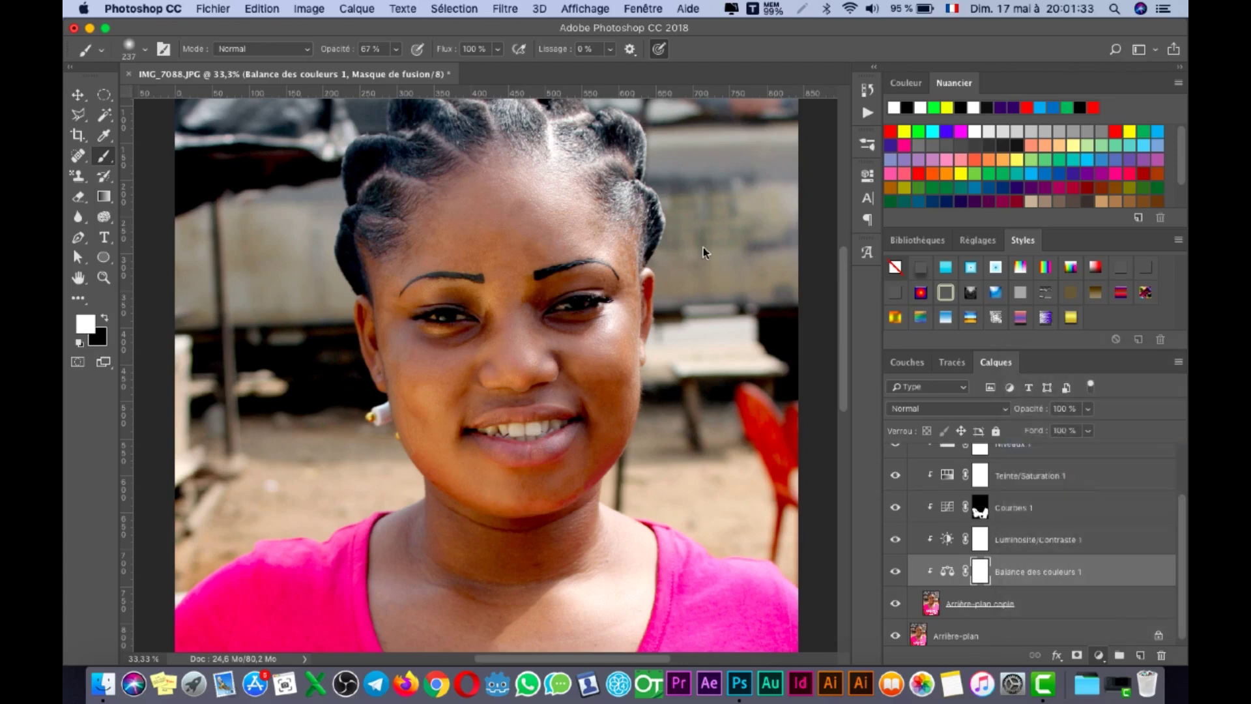
mouse_move(723, 261)
mouse_down()
mouse_move(708, 260)
mouse_move(751, 263)
mouse_move(738, 266)
mouse_up()
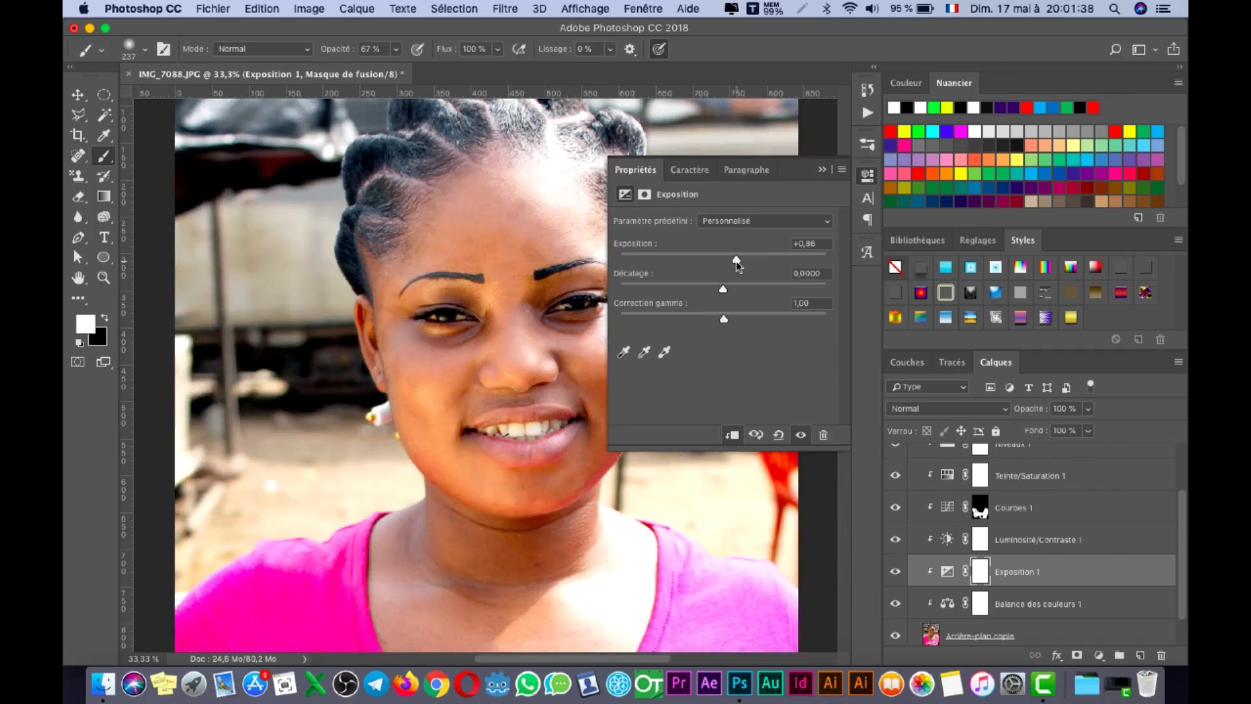
click(825, 171)
Step: Invert the Exposure adjustment's mask to black and paint white over the background around the woman to brighten only that area
key(super+i)
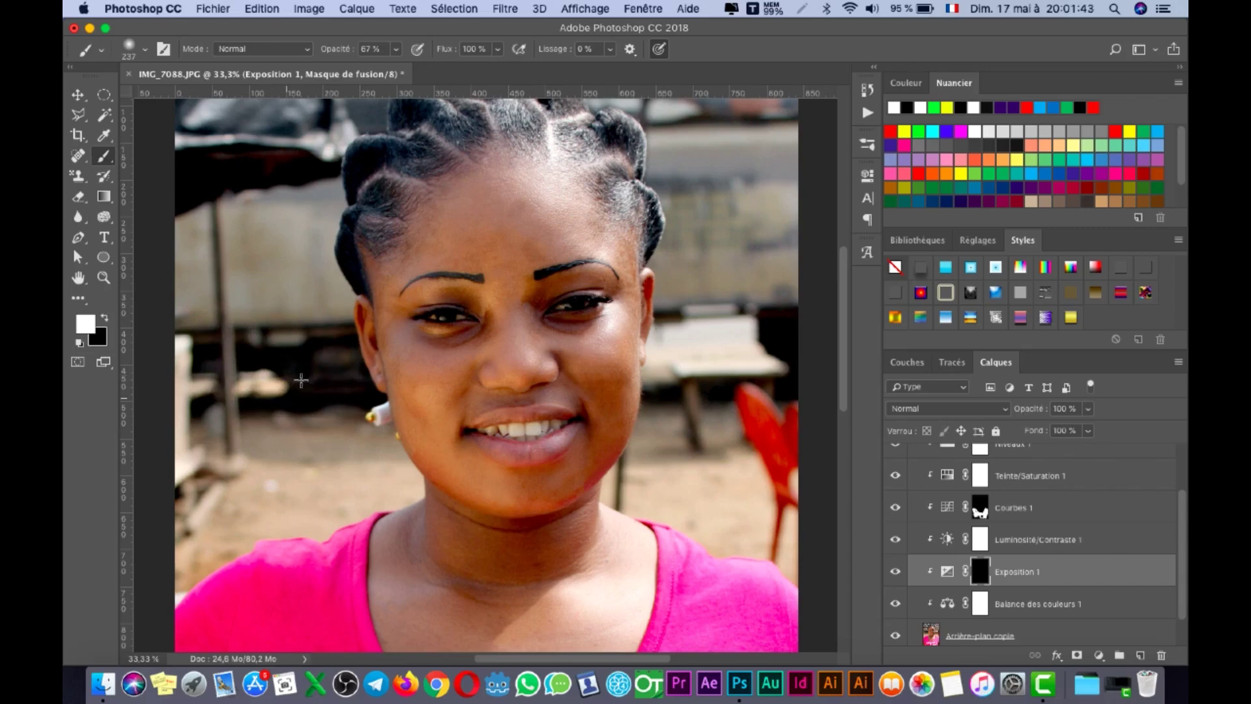
mouse_move(716, 372)
mouse_down()
mouse_move(750, 365)
mouse_move(776, 339)
mouse_move(685, 362)
mouse_move(671, 385)
mouse_move(673, 469)
mouse_move(765, 498)
mouse_move(723, 528)
mouse_up()
mouse_move(384, 463)
mouse_down()
mouse_move(296, 469)
mouse_move(231, 521)
mouse_move(303, 534)
mouse_move(270, 405)
mouse_move(215, 437)
mouse_move(274, 375)
mouse_move(280, 260)
mouse_move(327, 165)
mouse_move(215, 209)
mouse_move(238, 238)
mouse_up()
mouse_move(683, 319)
mouse_down()
mouse_move(690, 222)
mouse_move(722, 329)
mouse_move(771, 276)
mouse_move(775, 325)
mouse_up()
key(super+minus)
key(super+minus)
key(super+minus)
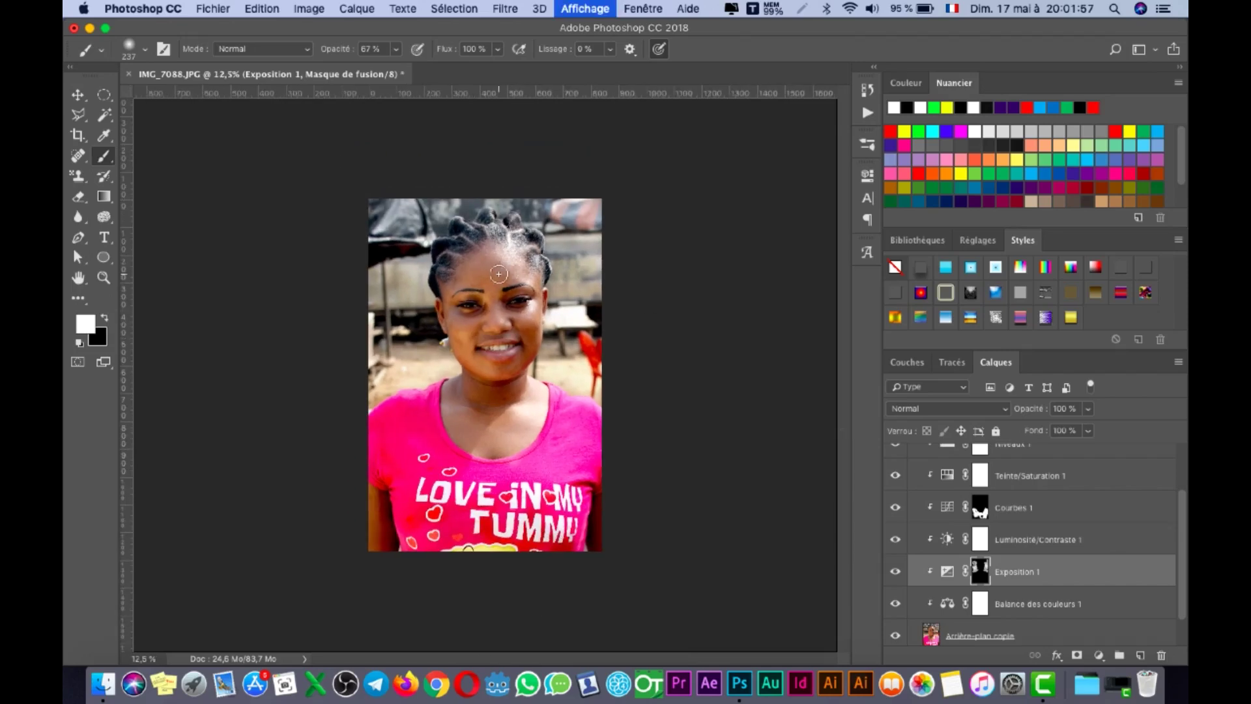
key(super+plus)
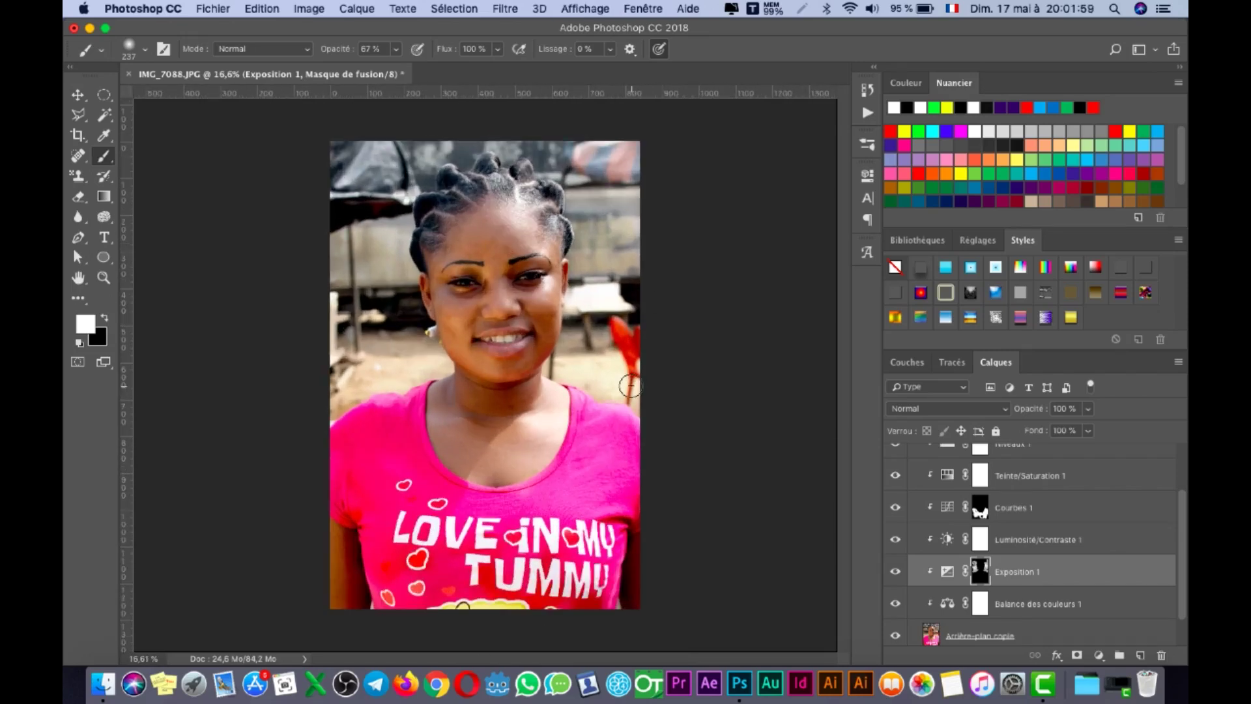
scroll(501, 355, up, 1)
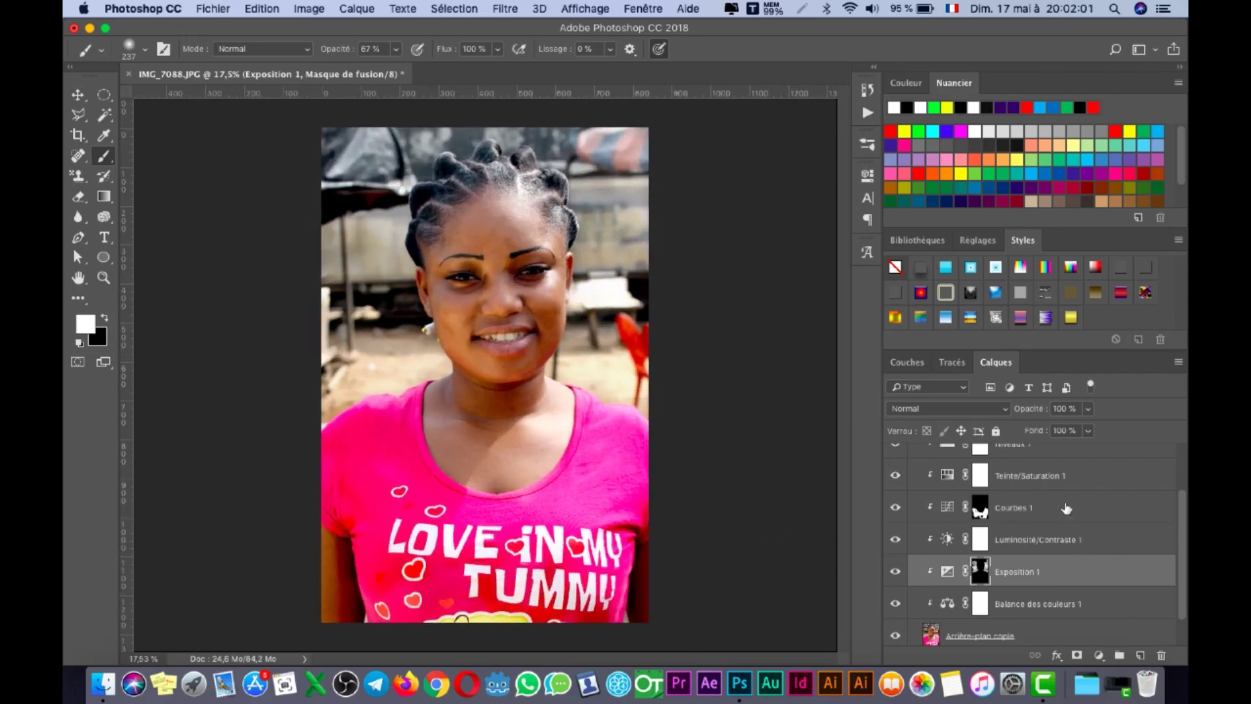
Step: Add a black (000000) Solid Color fill layer at the top of the retouch group
scroll(1066, 507, up, 2)
click(1035, 468)
click(1059, 461)
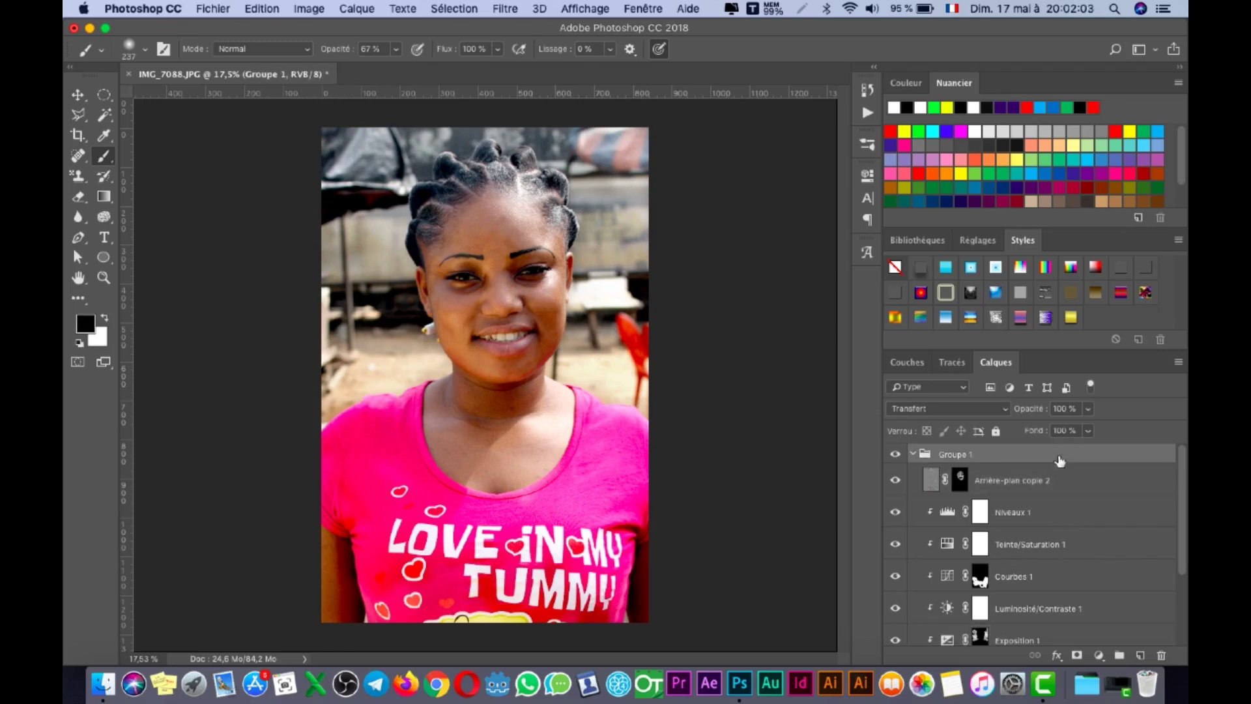
click(1099, 656)
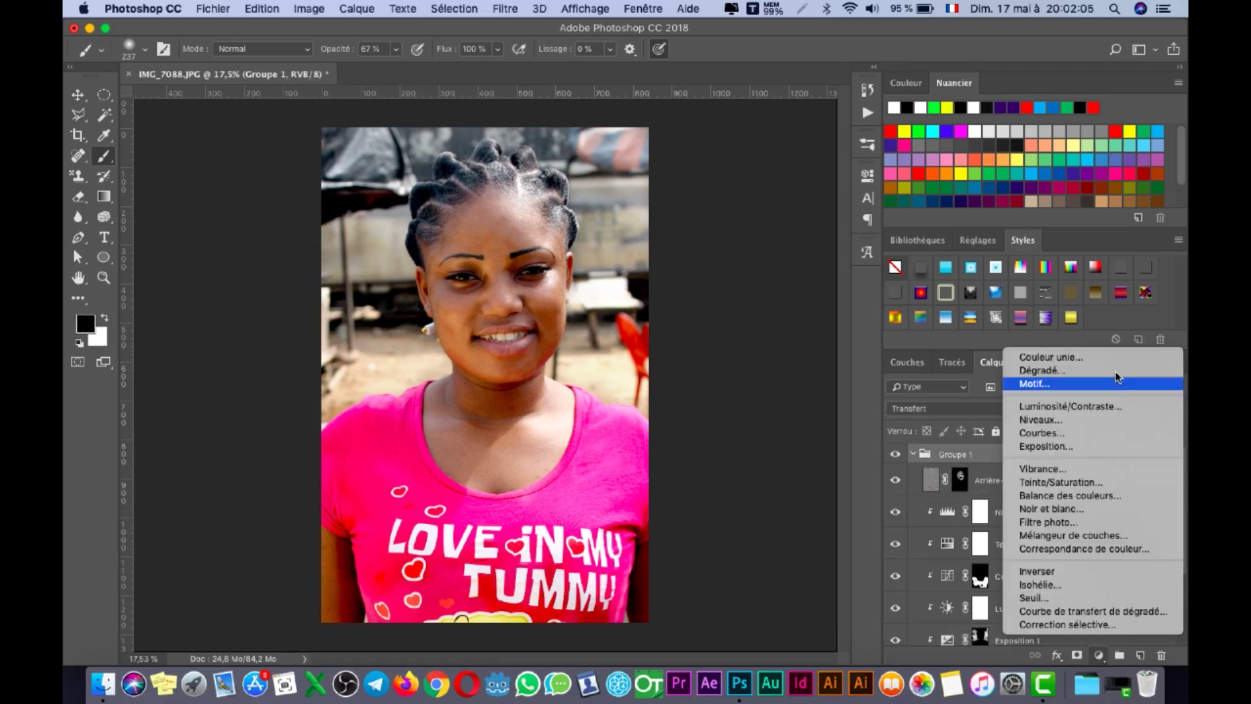
click(1084, 355)
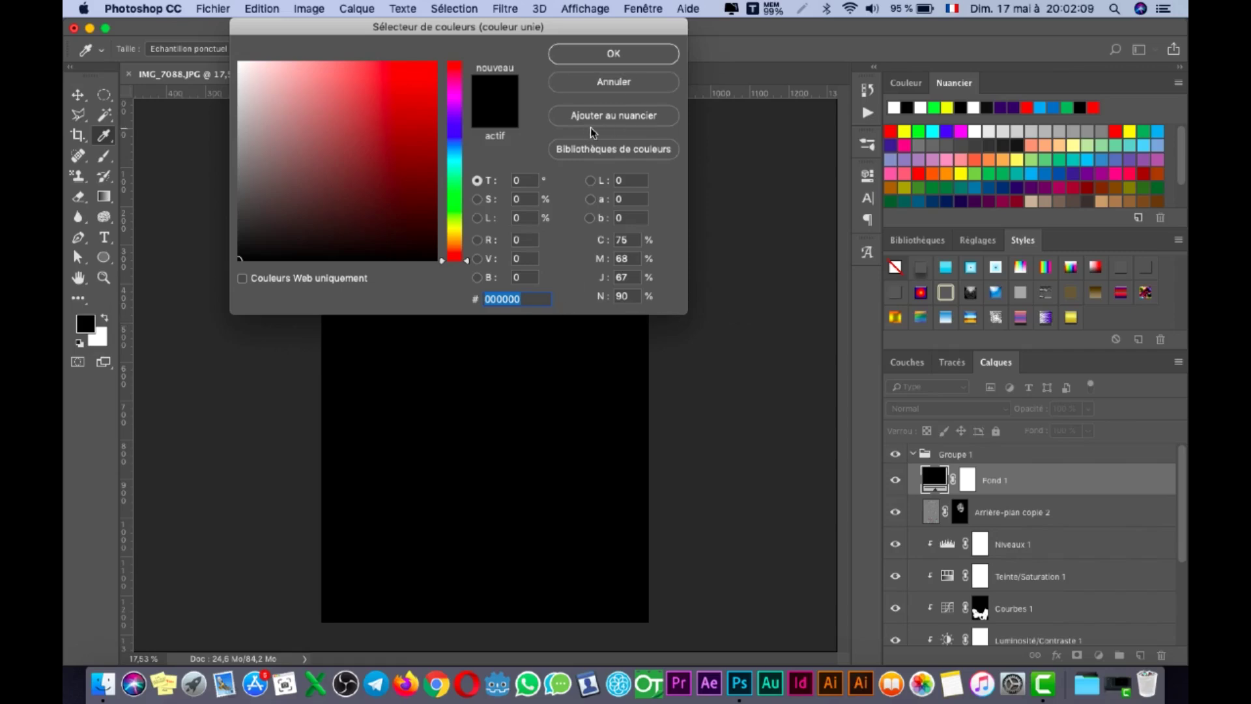
click(616, 58)
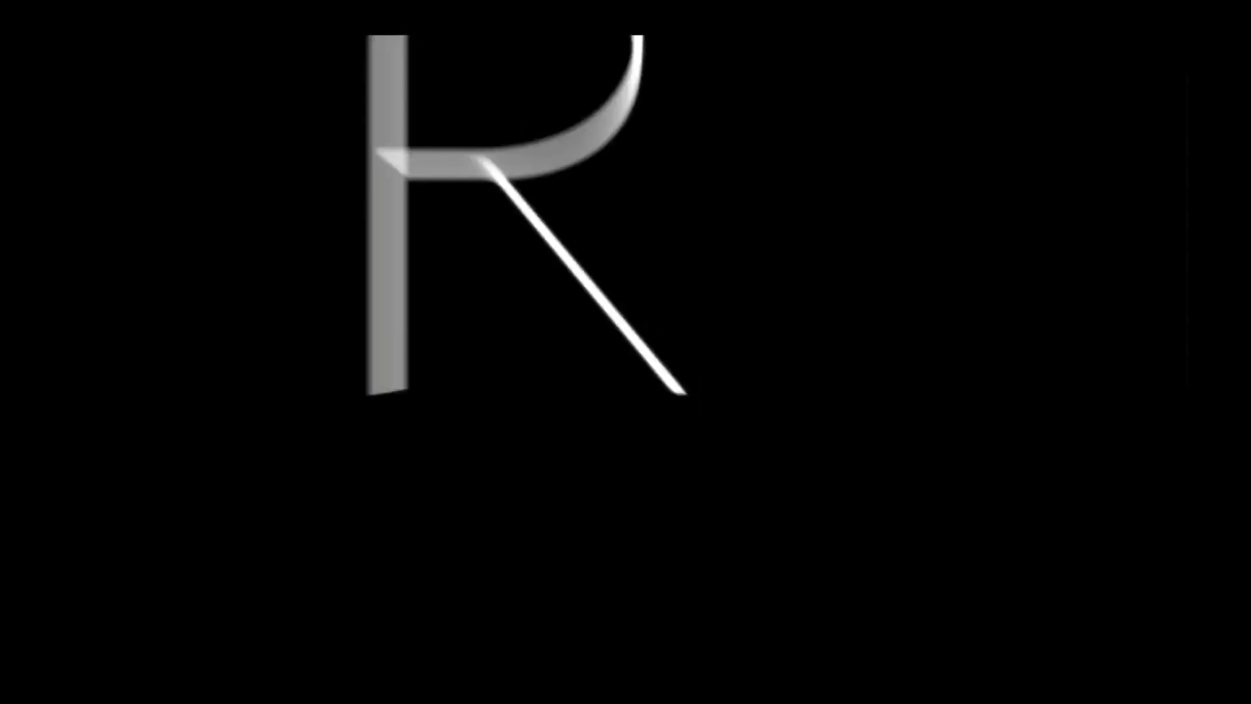